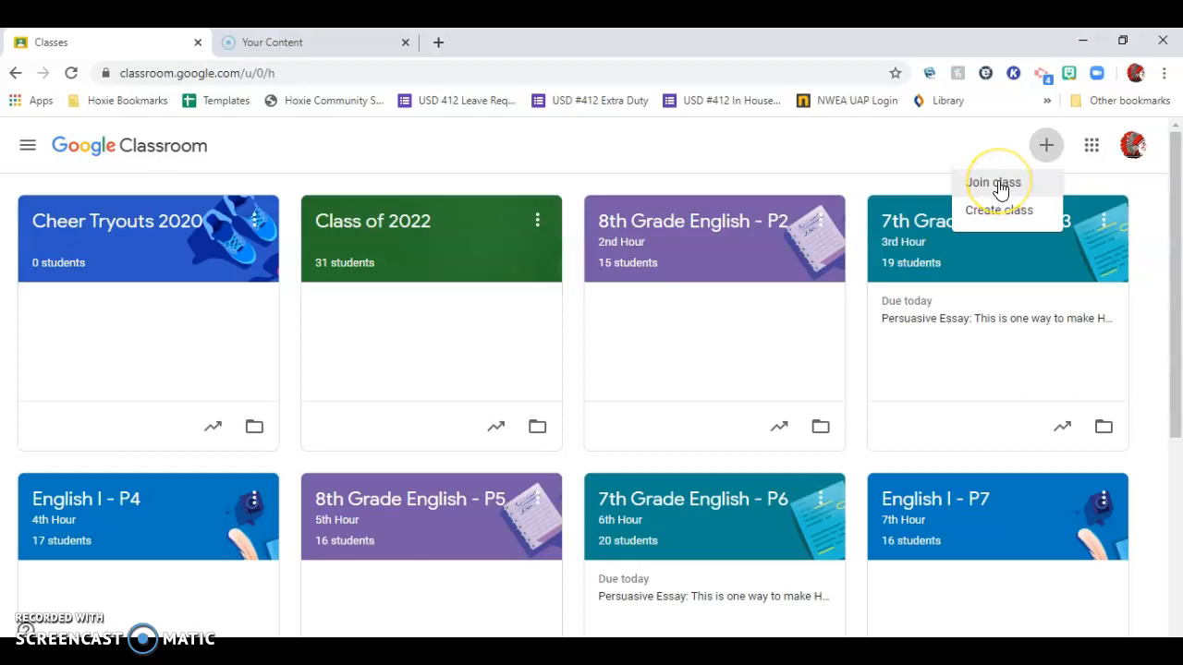
# Start creating a new class and name it "Continuing Ed".
pyautogui.click(999, 211)
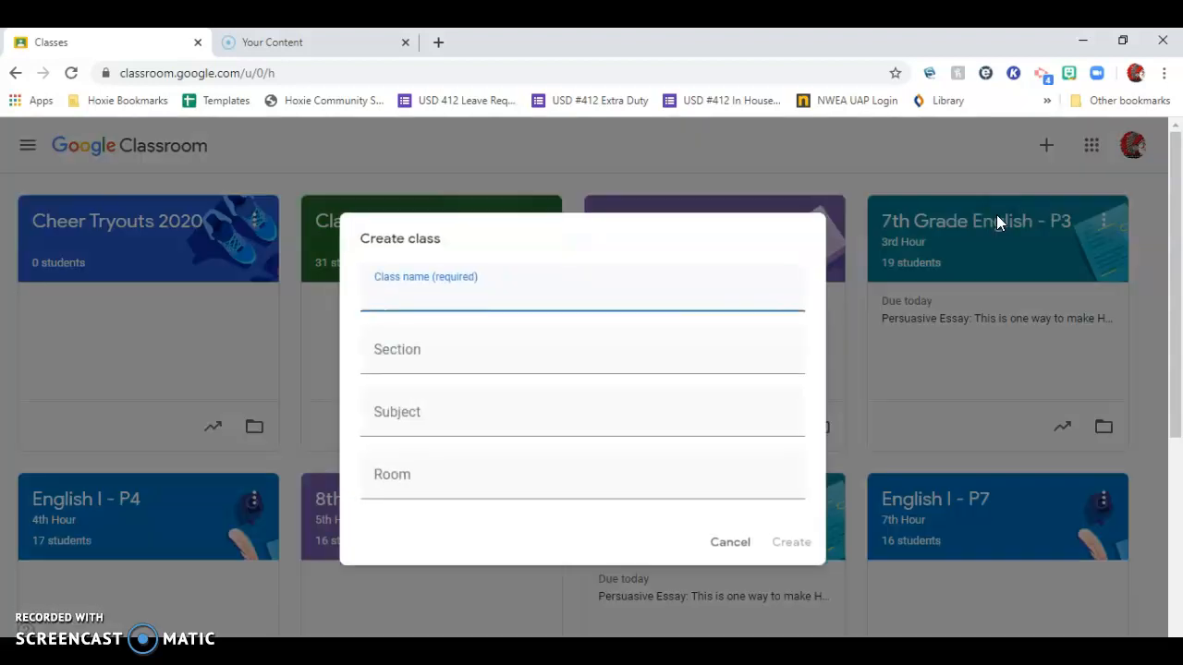
pyautogui.write('Homes')
pyautogui.press('BackSpace')
pyautogui.press('BackSpace')
pyautogui.press('BackSpace')
pyautogui.press('BackSpace')
pyautogui.press('BackSpace')
pyautogui.write('Online')
pyautogui.write(' D')
pyautogui.press('BackSpace')
pyautogui.press('BackSpace')
pyautogui.press('BackSpace')
pyautogui.press('BackSpace')
pyautogui.press('BackSpace')
pyautogui.write('Distance')
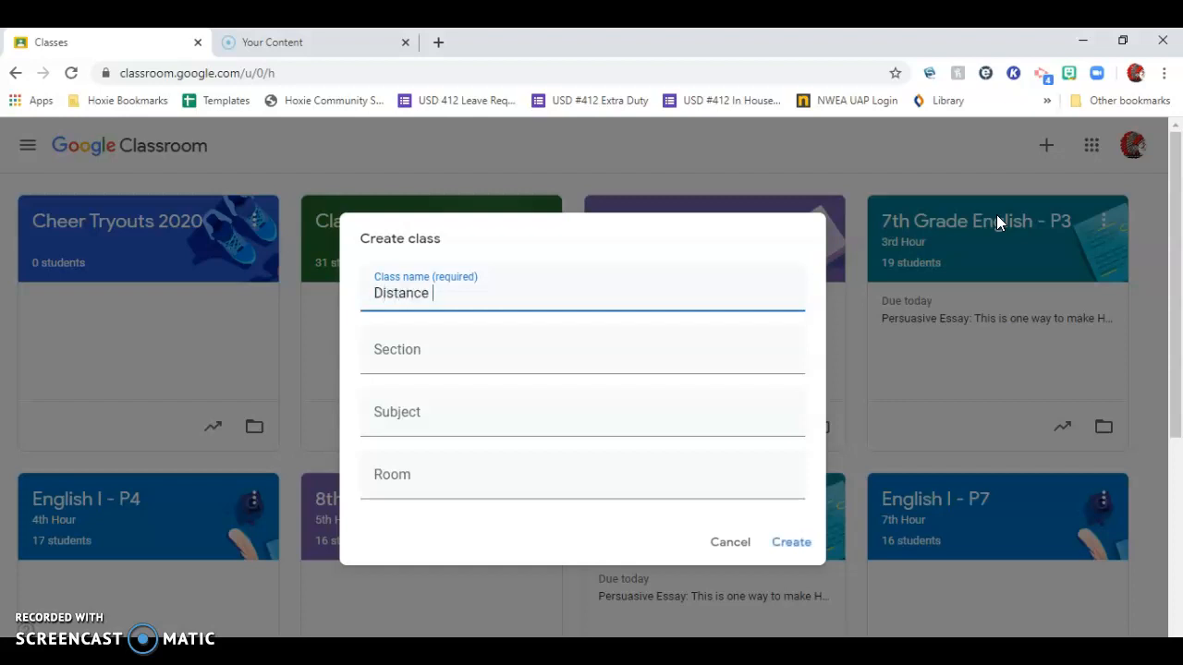
pyautogui.press('BackSpace')
pyautogui.press('BackSpace')
pyautogui.press('BackSpace')
pyautogui.press('BackSpace')
pyautogui.press('BackSpace')
pyautogui.press('BackSpace')
pyautogui.press('BackSpace')
pyautogui.press('BackSpace')
pyautogui.write('Continuing Ed')
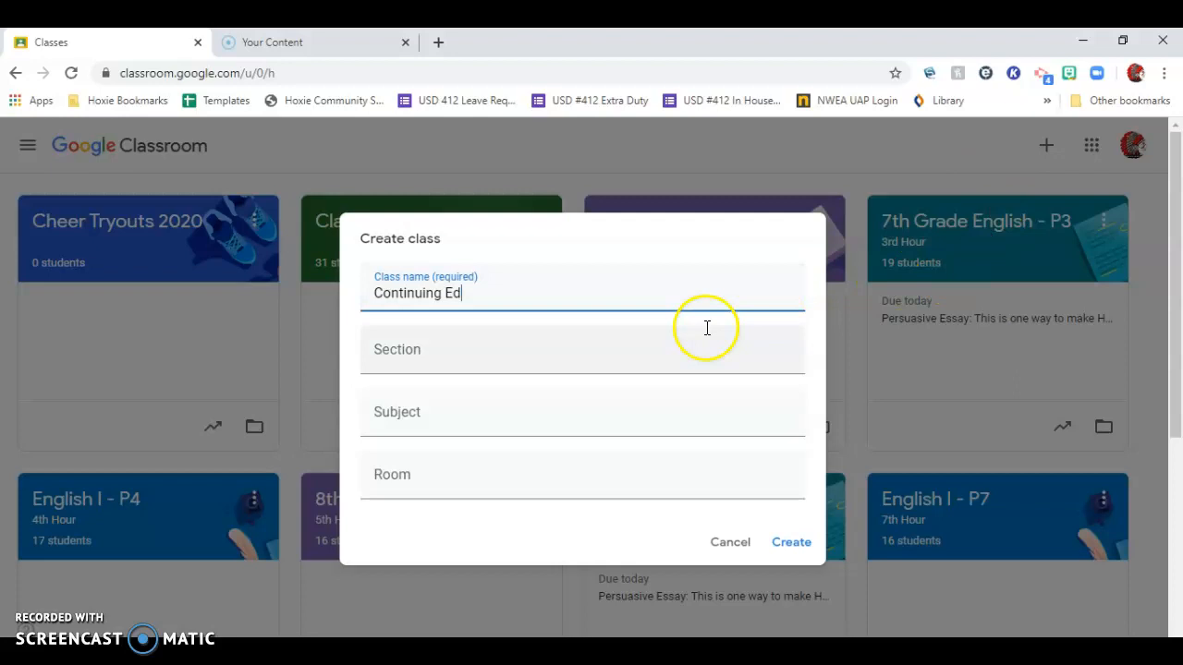
# Set the section to "4th Hour", the subject to "English" and the room to the teacher's room, and create the class.
pyautogui.click(495, 371)
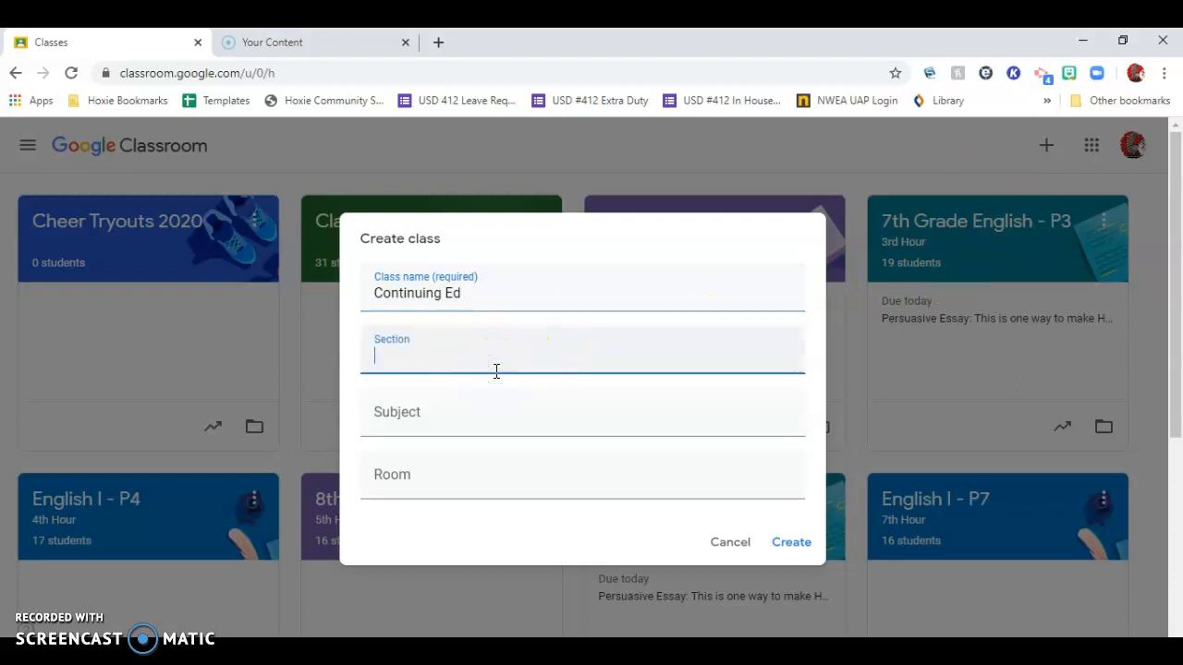
pyautogui.write('4th House')
pyautogui.click(447, 425)
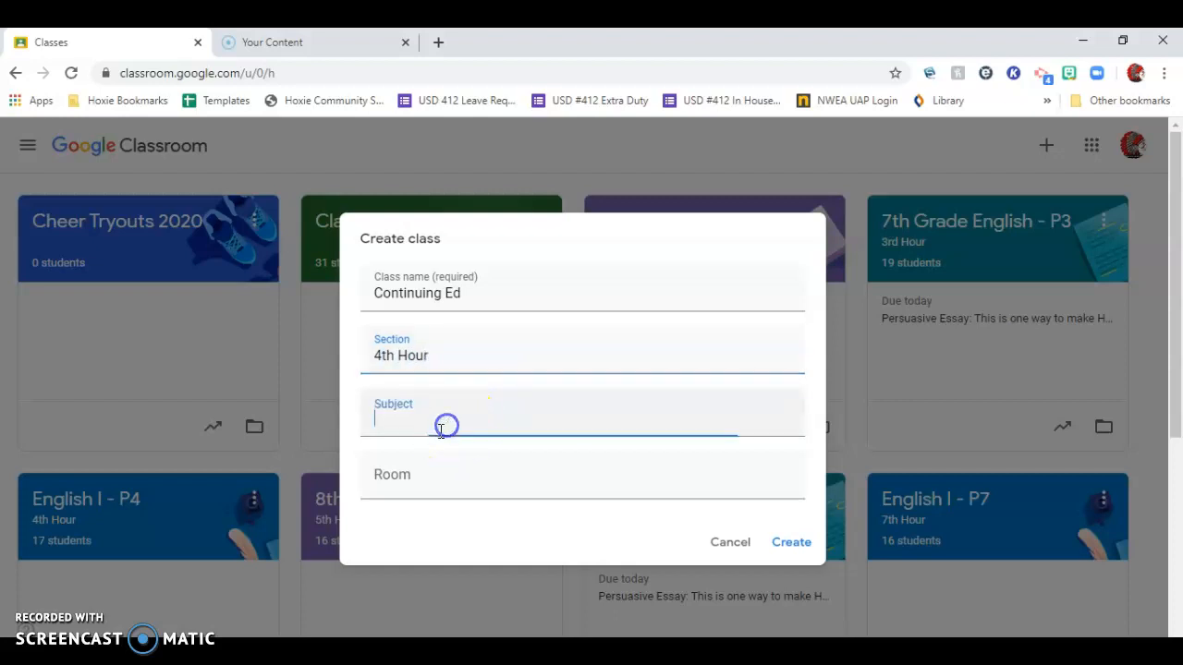
pyautogui.write('English')
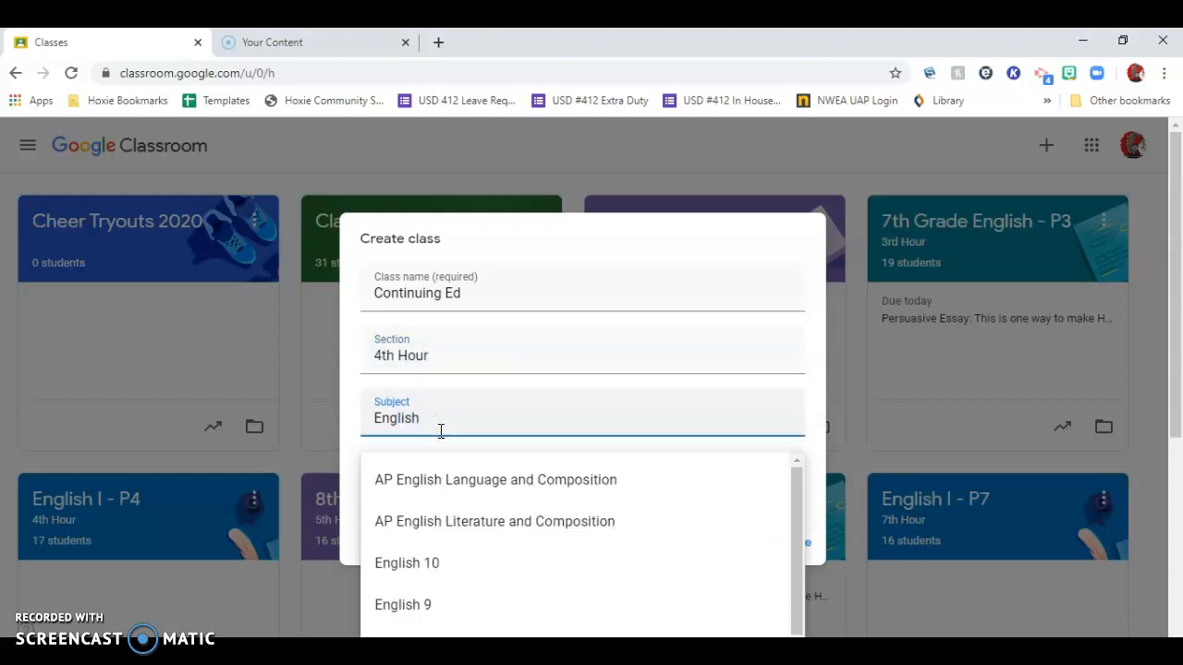
pyautogui.click(519, 362)
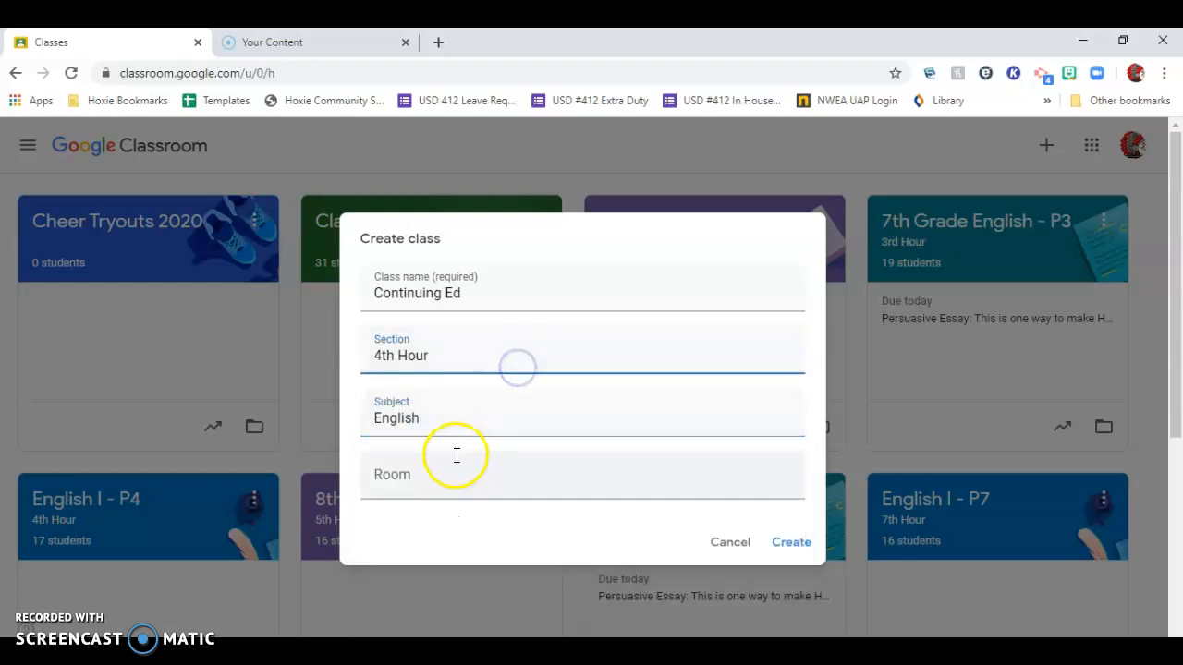
pyautogui.click(432, 492)
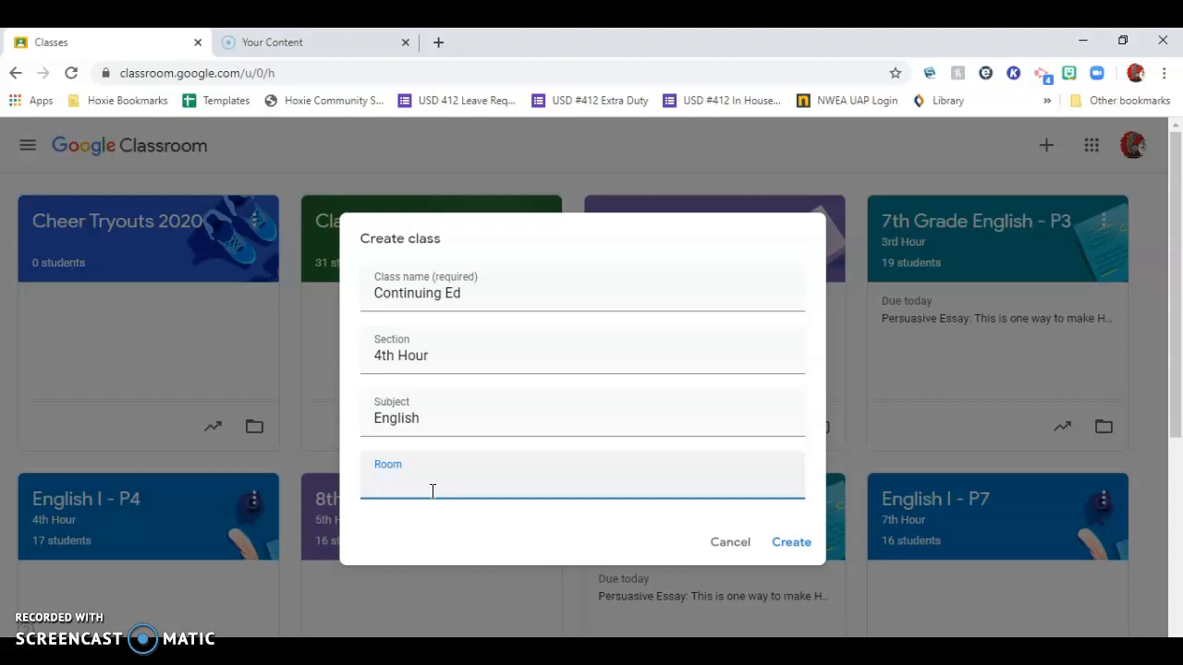
pyautogui.write("Mrs. Beiker's Room")
pyautogui.click(790, 546)
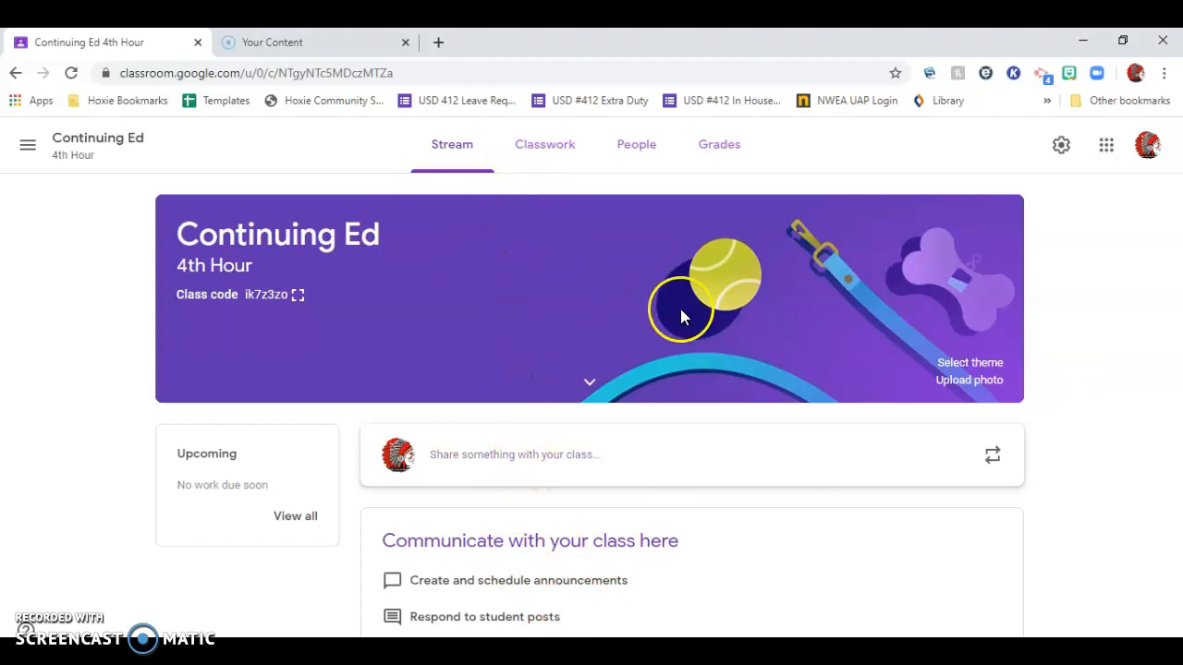
# Change the class header to the General gallery theme showing a laptop, tablet and phone on a grey background.
pyautogui.click(971, 365)
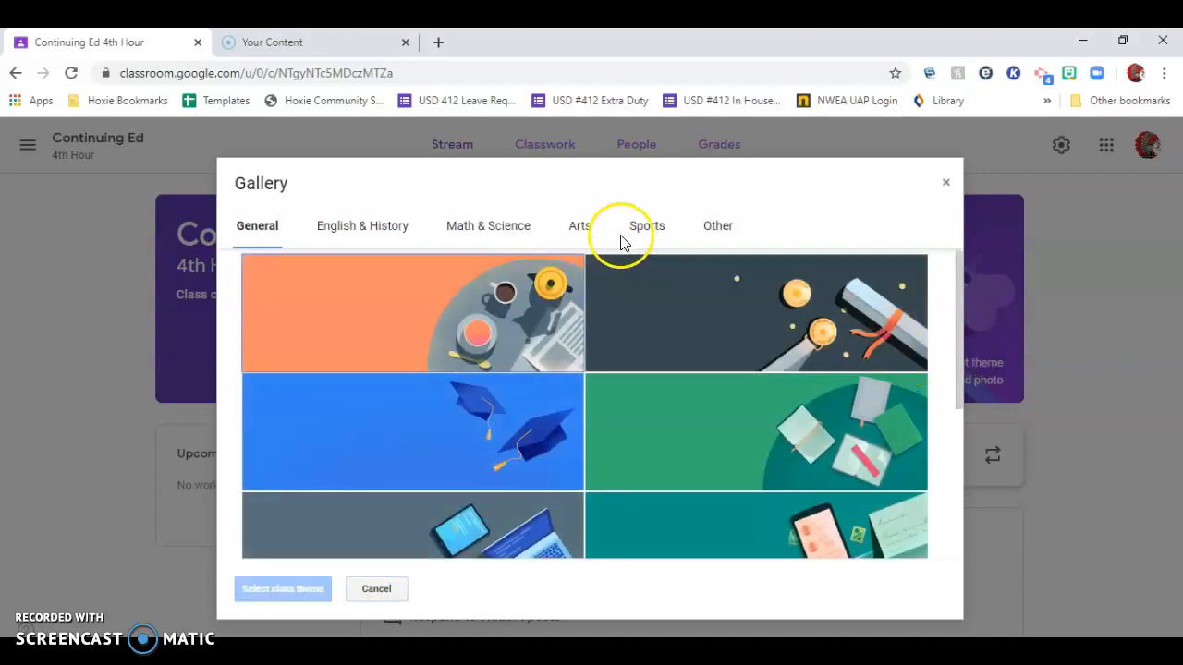
pyautogui.click(645, 229)
pyautogui.click(713, 231)
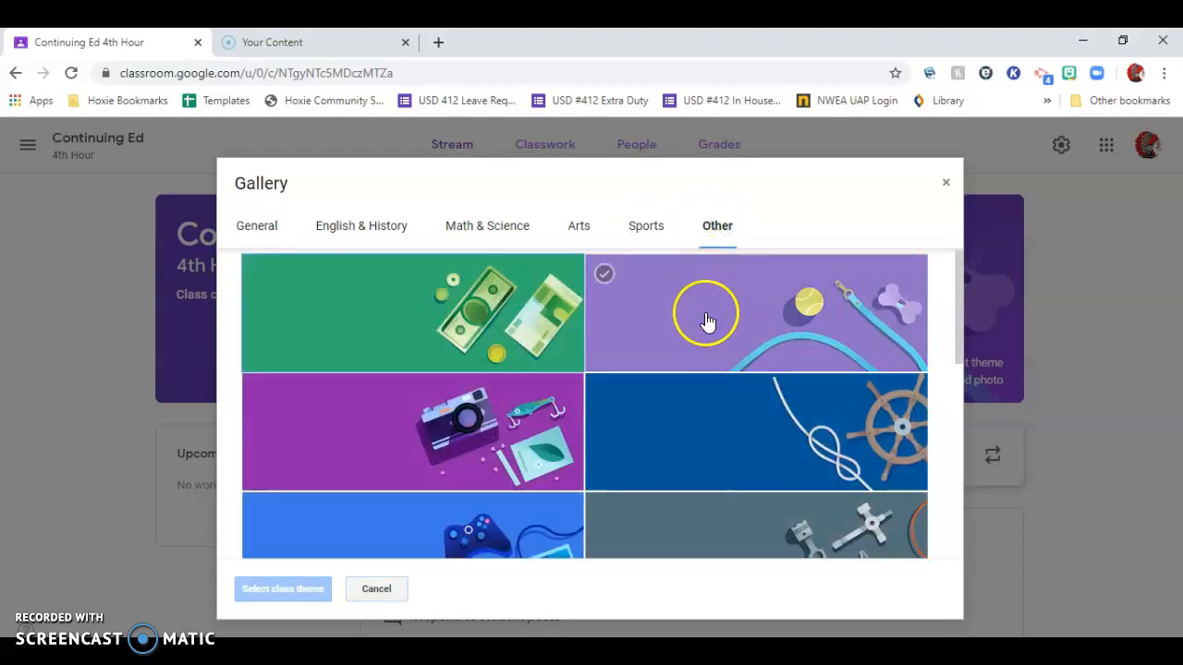
pyautogui.scroll(-8, 708, 431)
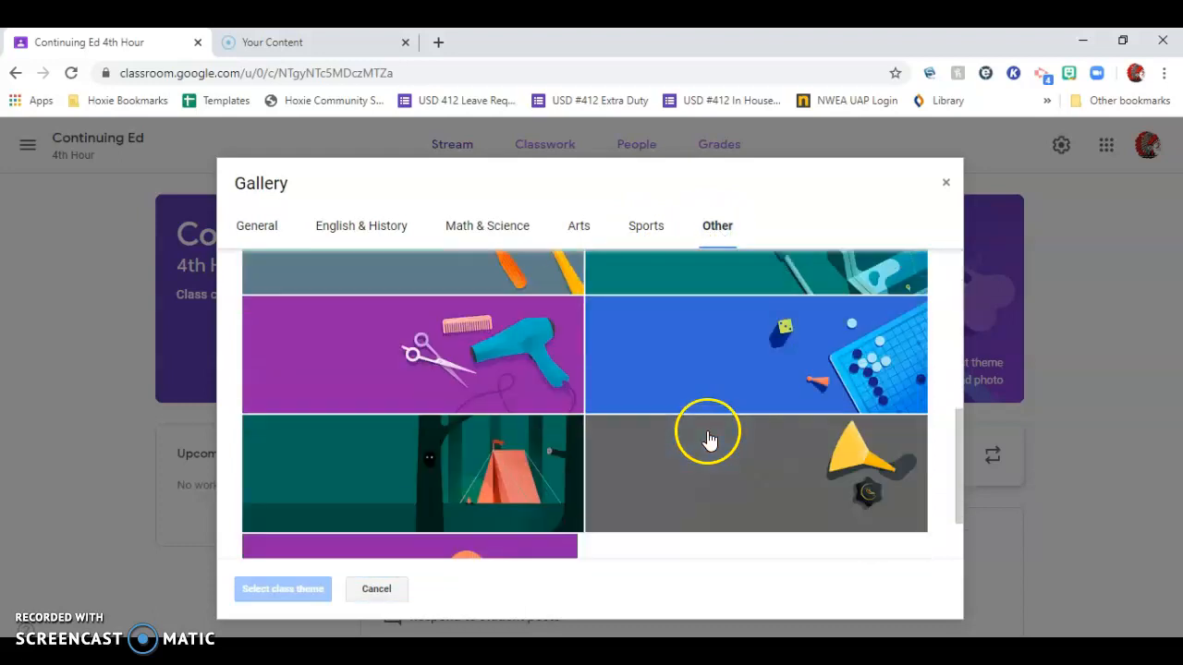
pyautogui.click(268, 235)
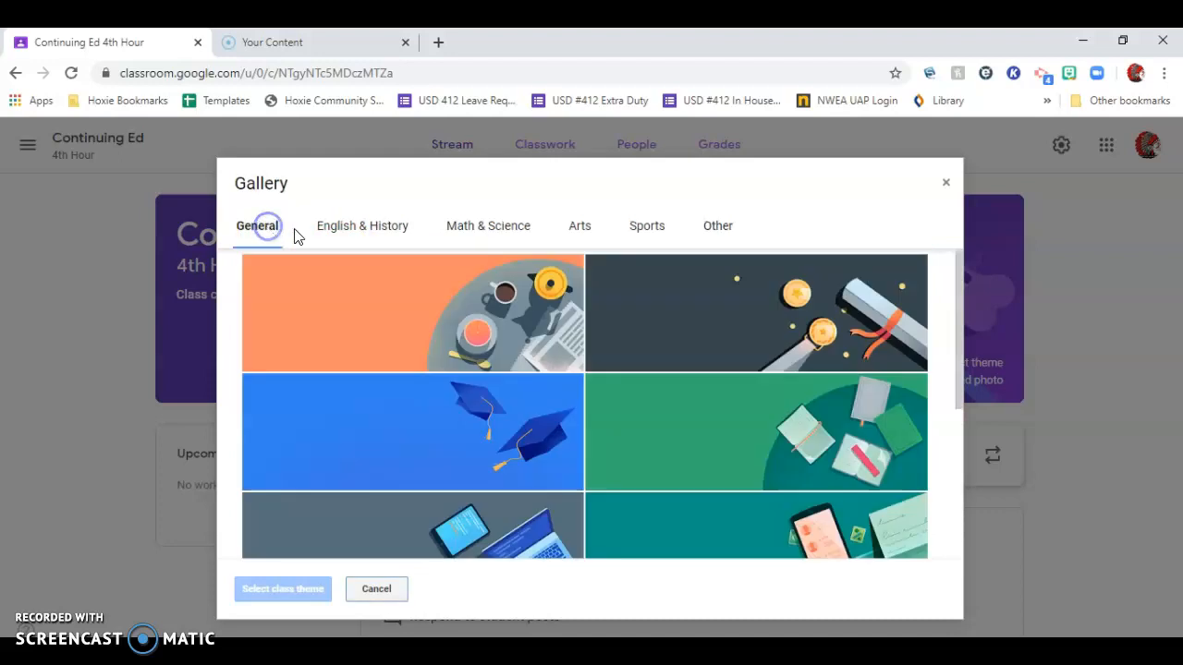
pyautogui.scroll(-3, 702, 397)
pyautogui.click(567, 422)
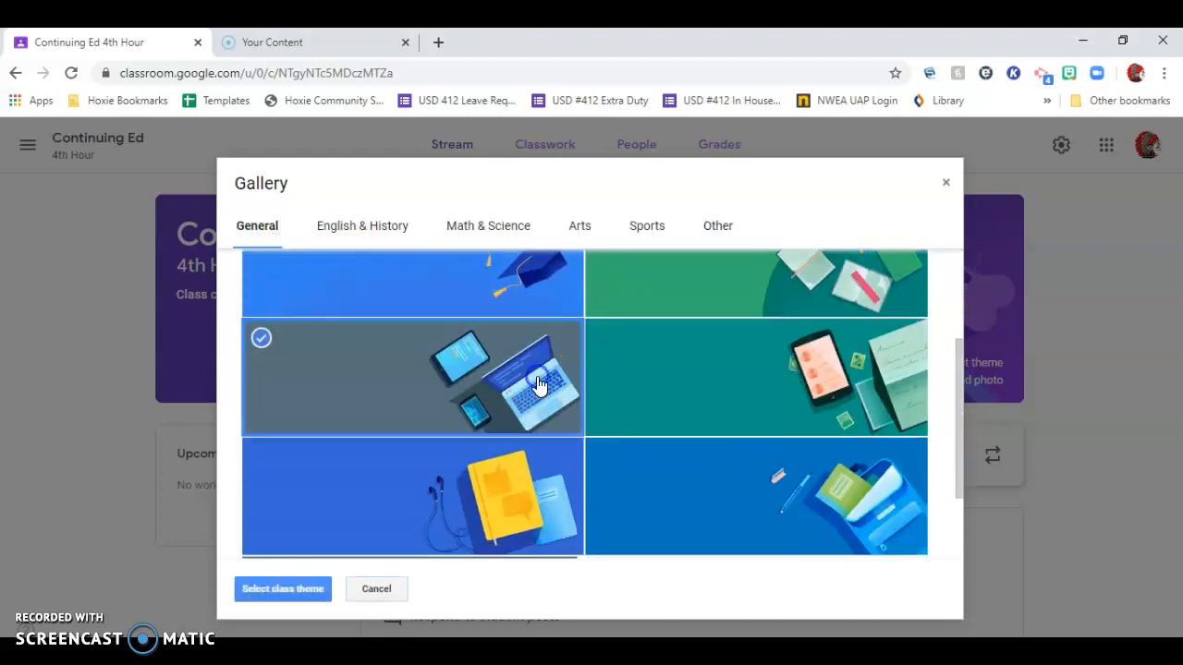
pyautogui.click(285, 591)
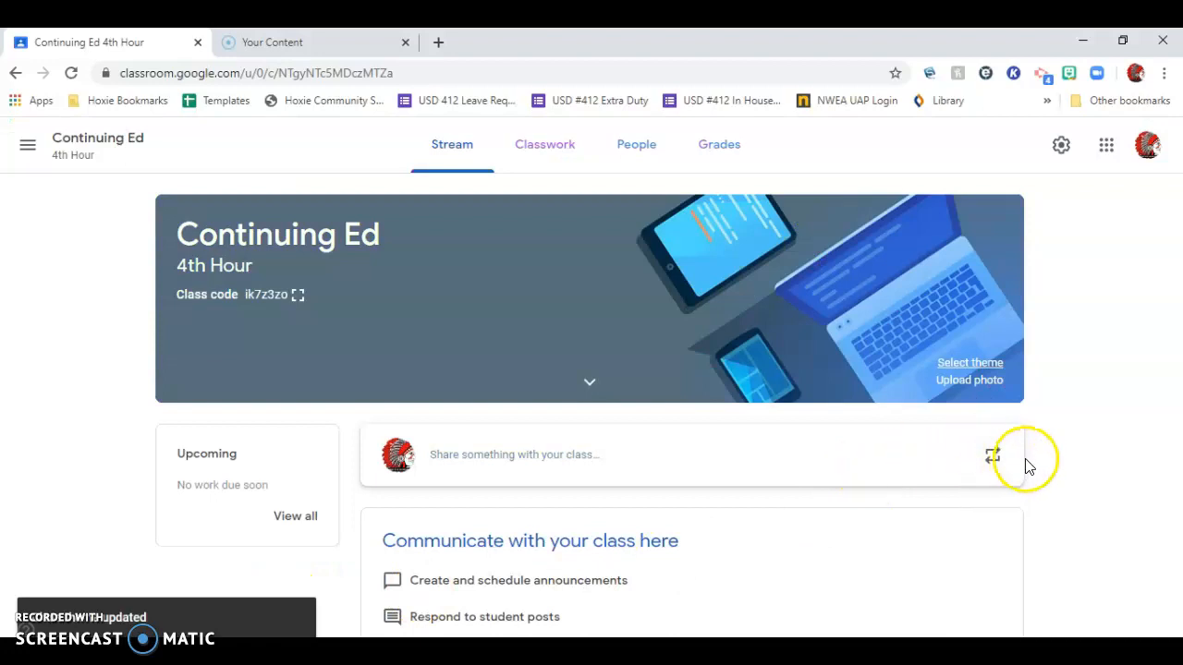
# Display the class code enlarged, copy it, and close the enlarged view.
pyautogui.doubleClick(258, 295)
pyautogui.moveTo(259, 296); pyautogui.dragTo(246, 296)
pyautogui.click(244, 297)
pyautogui.click(276, 296)
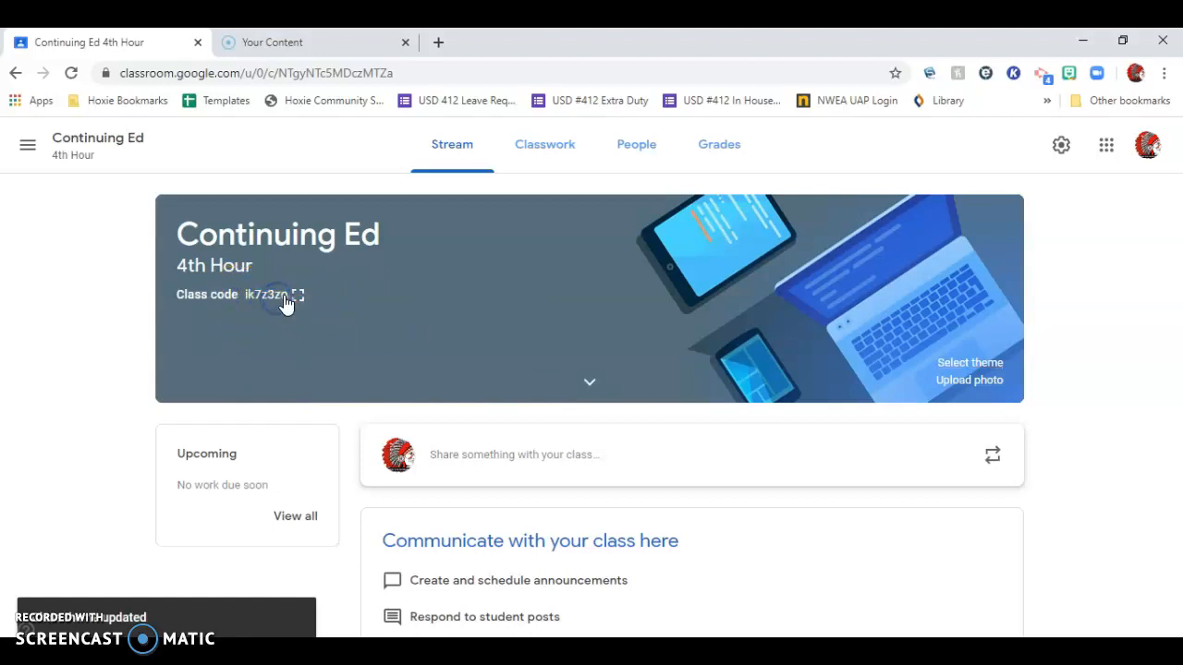
pyautogui.click(297, 295)
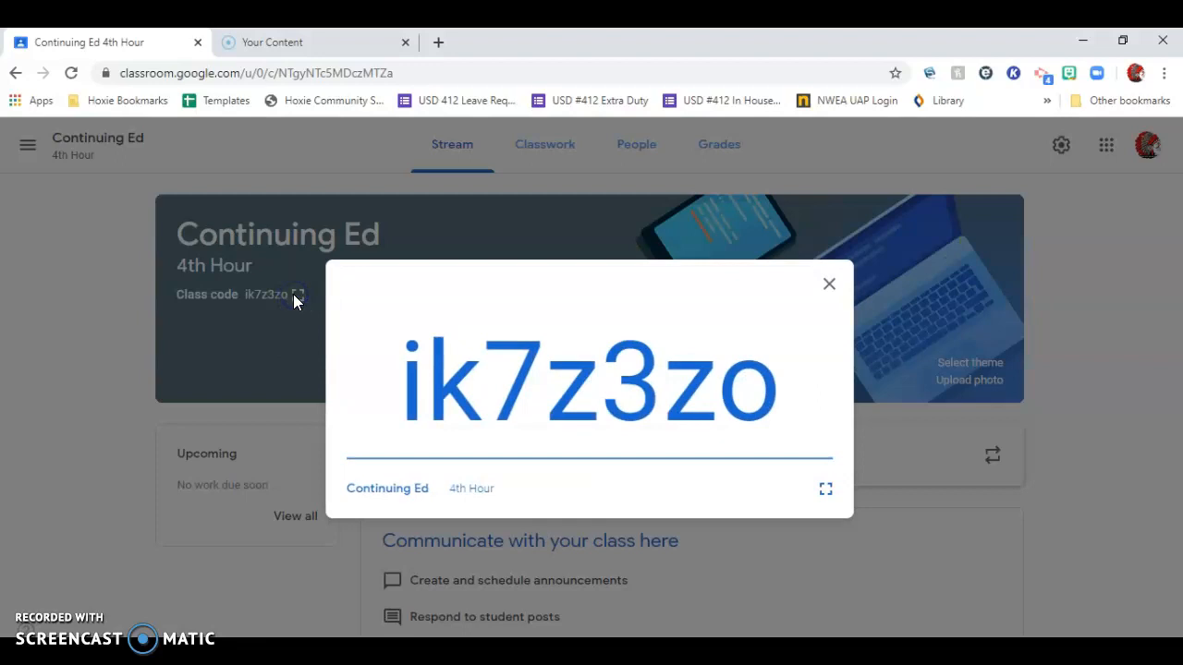
pyautogui.moveTo(805, 401); pyautogui.dragTo(377, 397)
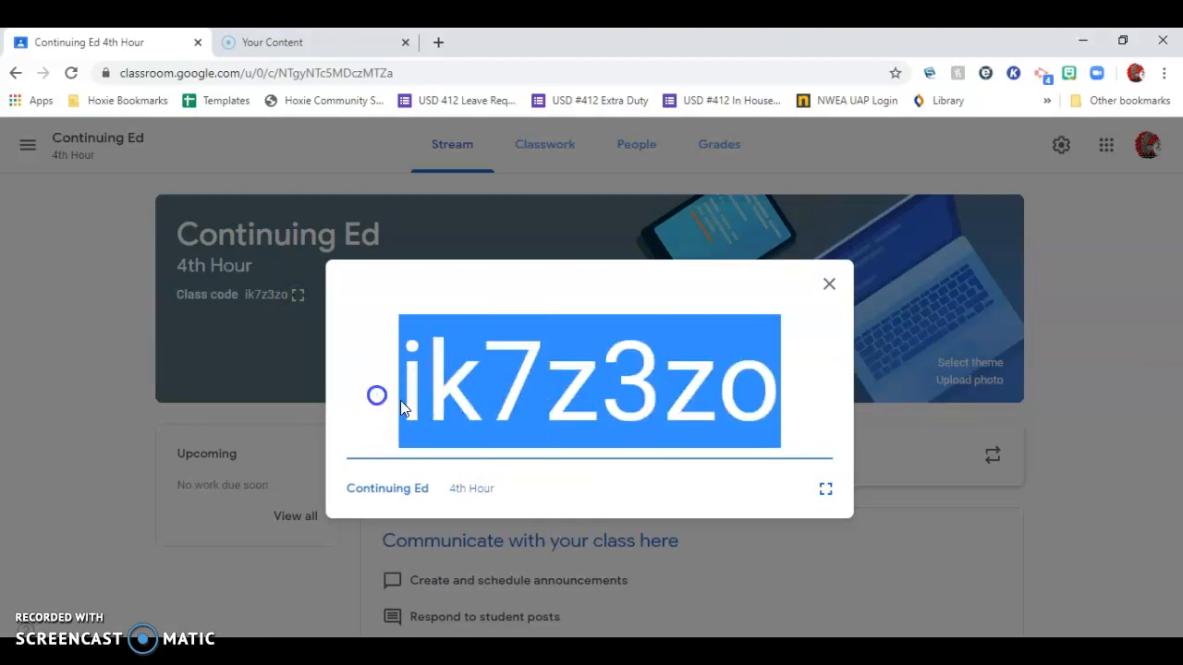
pyautogui.rightClick(495, 400)
pyautogui.click(523, 413)
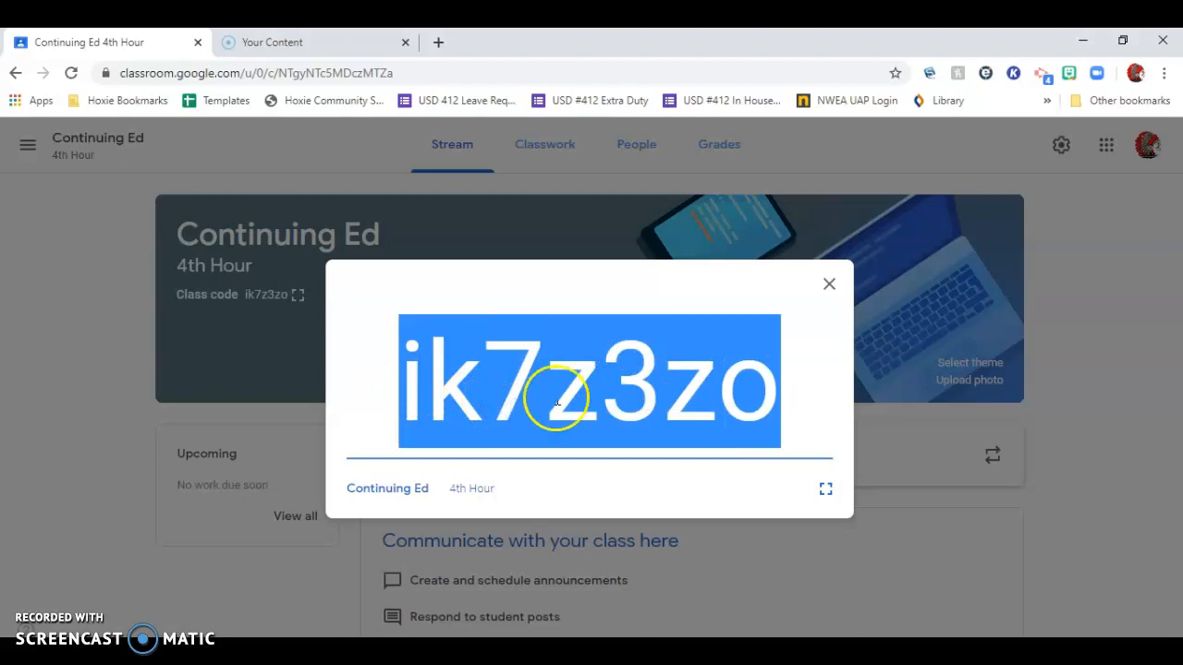
pyautogui.click(829, 285)
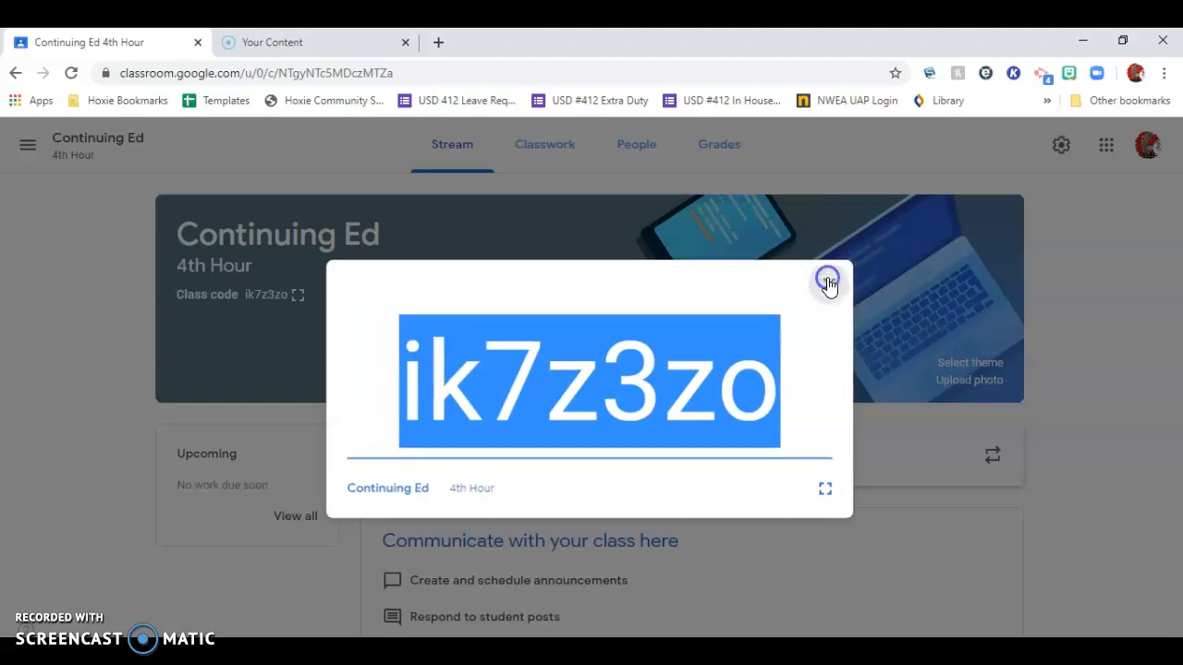
# Invite one person by name and the "6th grade" address to the class as students.
pyautogui.click(659, 160)
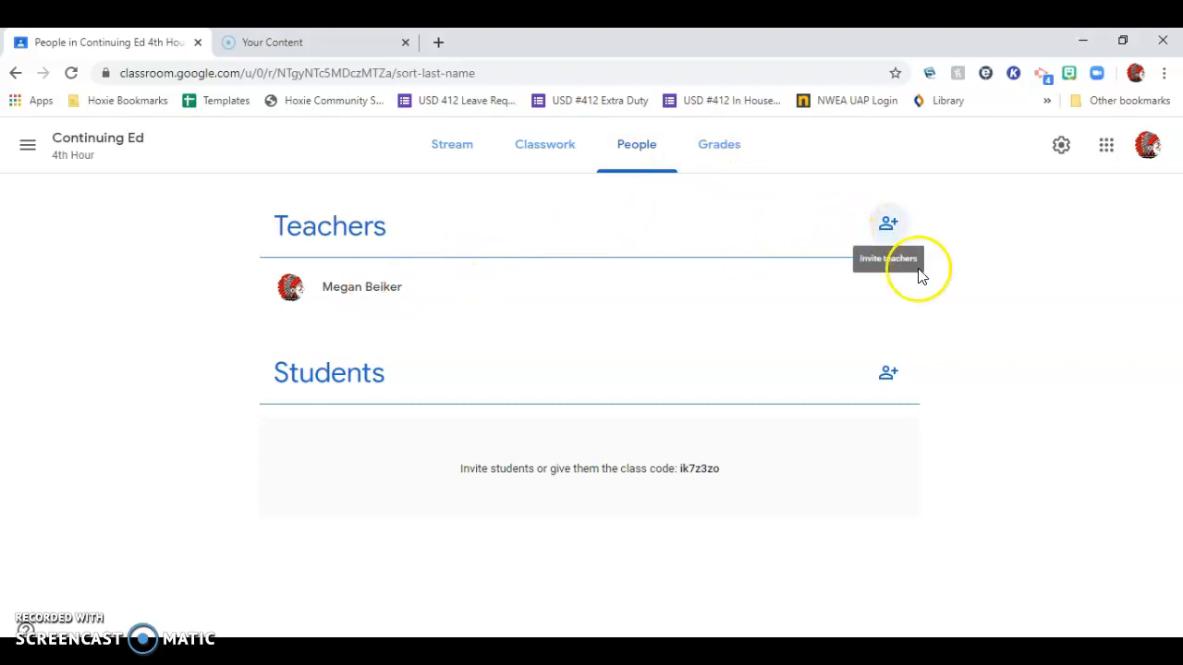
pyautogui.click(889, 378)
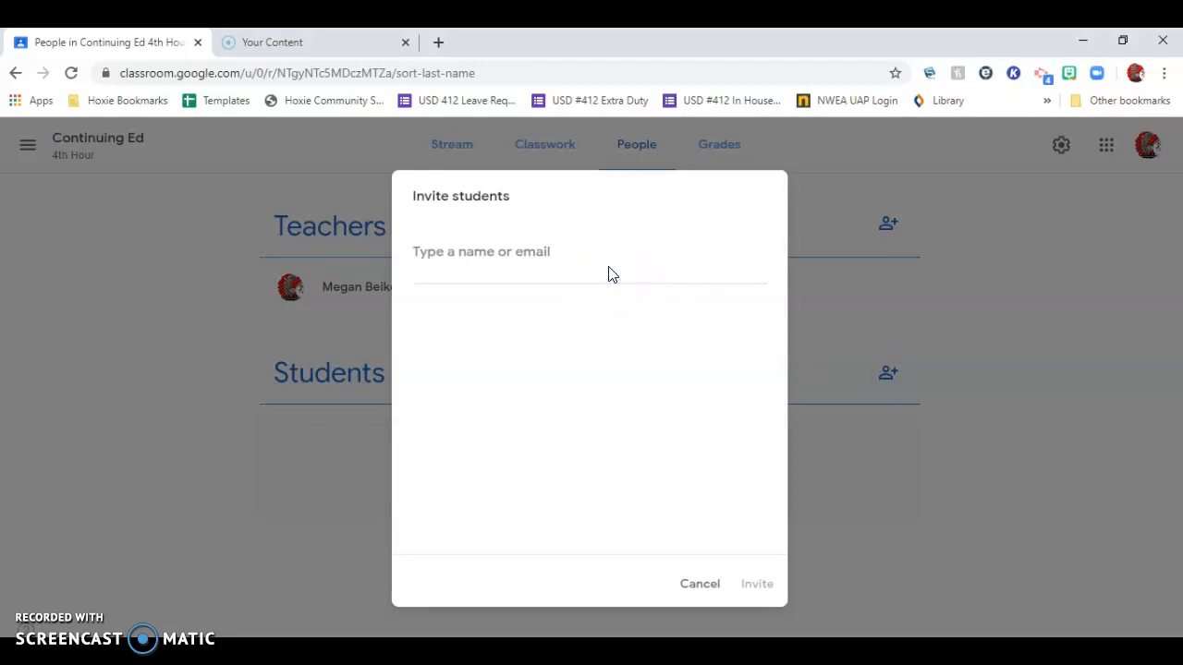
pyautogui.click(518, 247)
pyautogui.write('BJ')
pyautogui.press('BackSpace')
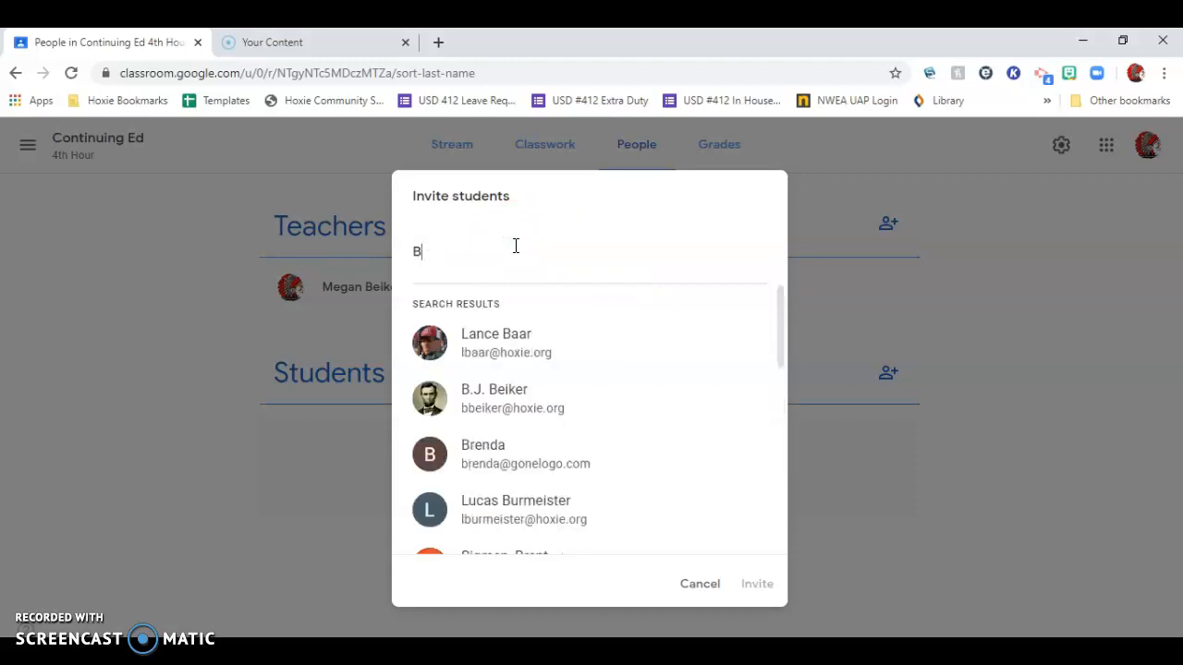
pyautogui.write('.J')
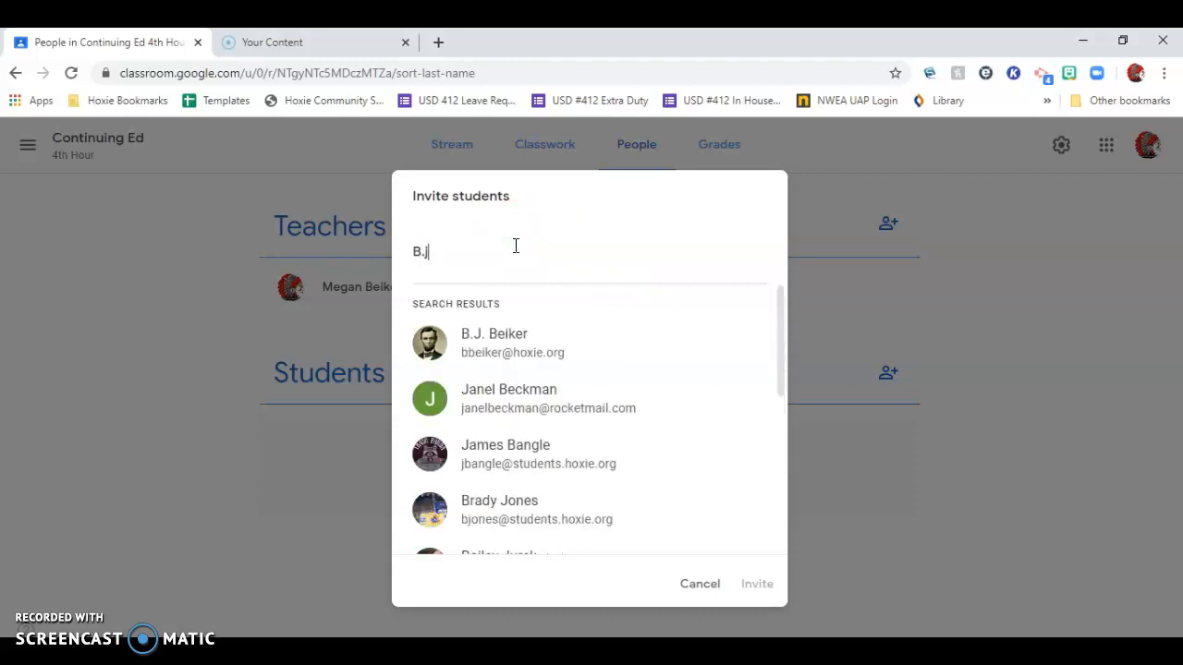
pyautogui.click(505, 343)
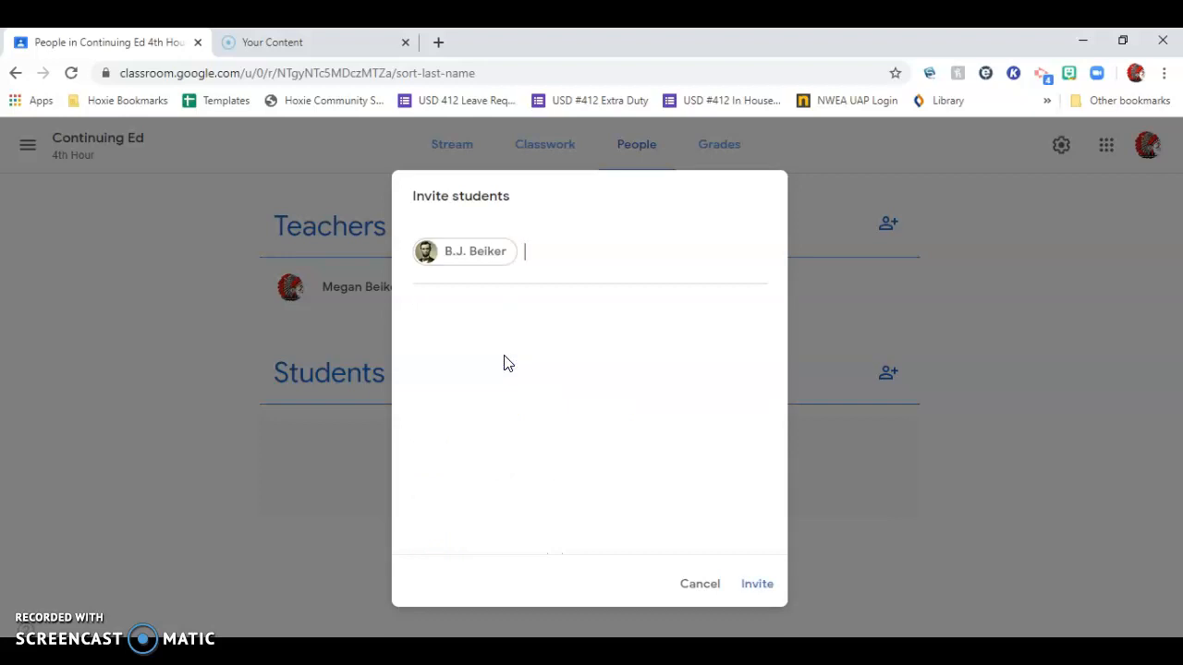
pyautogui.write('6th')
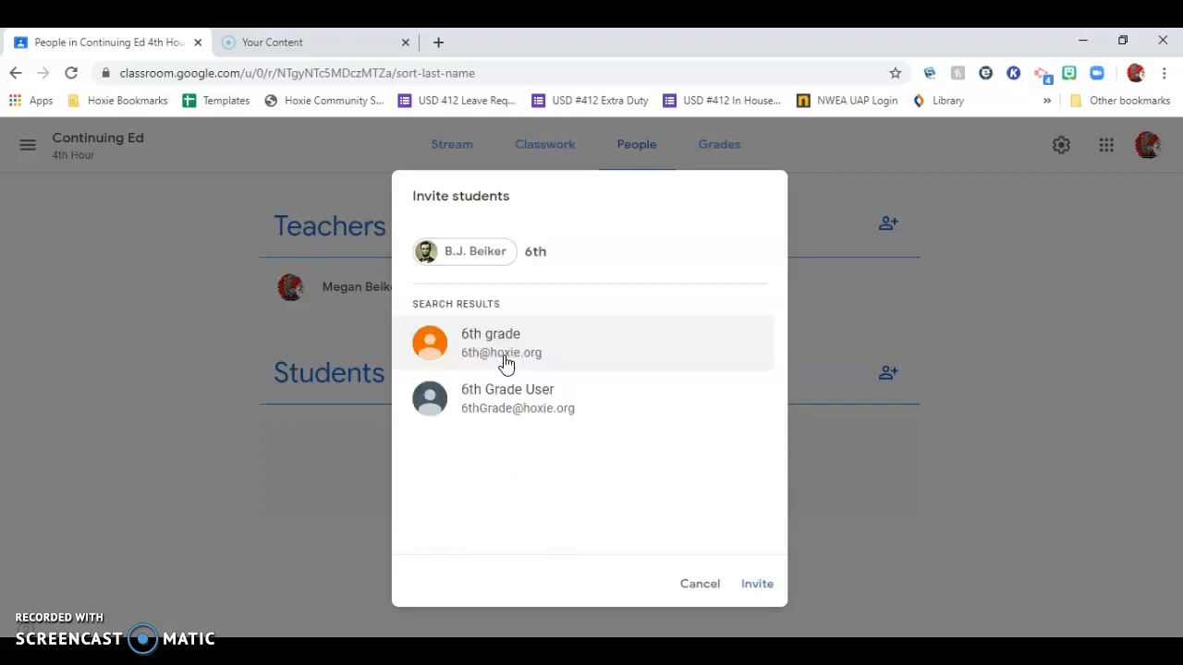
pyautogui.click(569, 357)
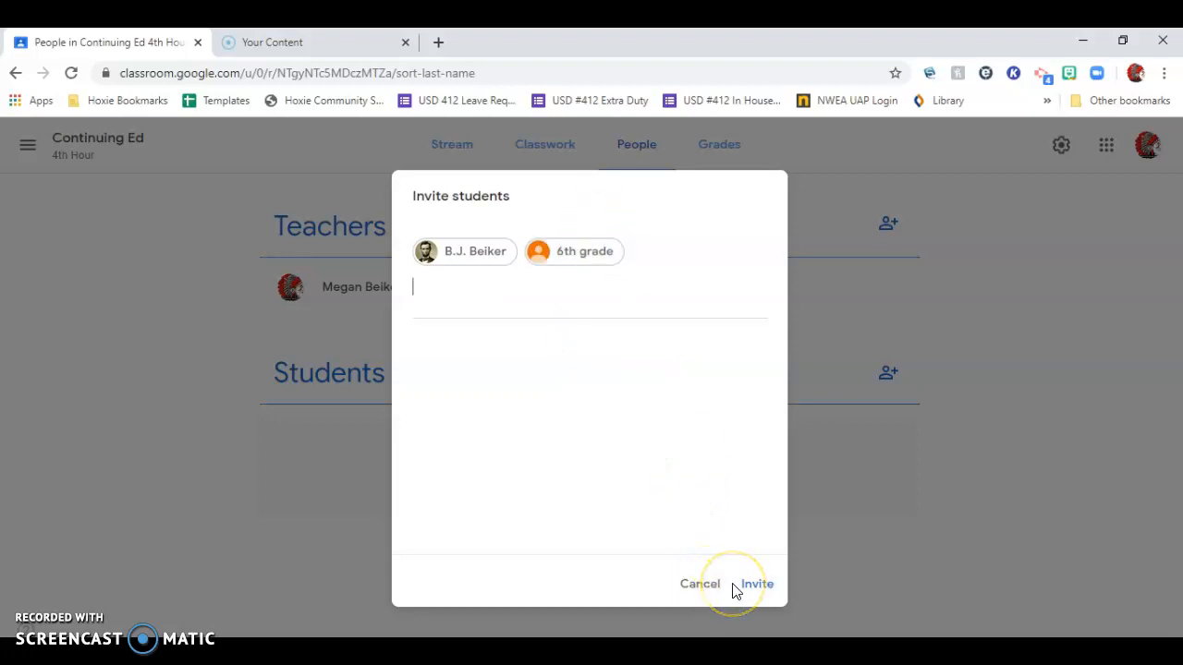
pyautogui.click(750, 586)
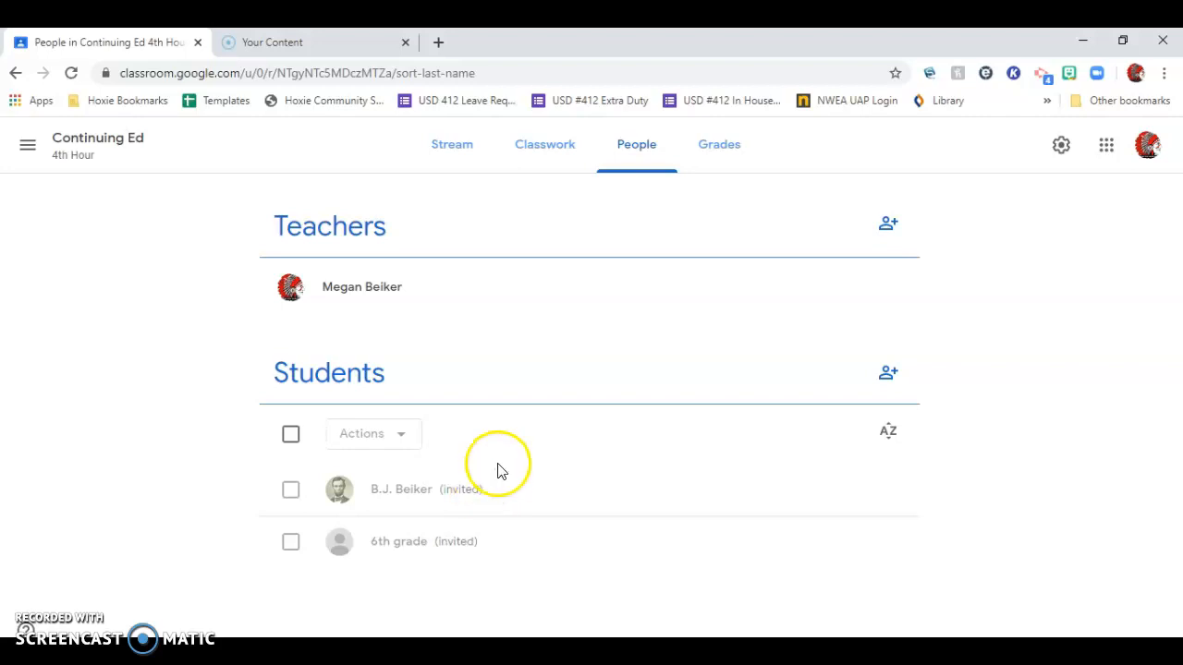
# Write the stream announcement "Hi Class! This is how we will learn now until May 22nd. I hope you are well!" for all students.
pyautogui.click(731, 163)
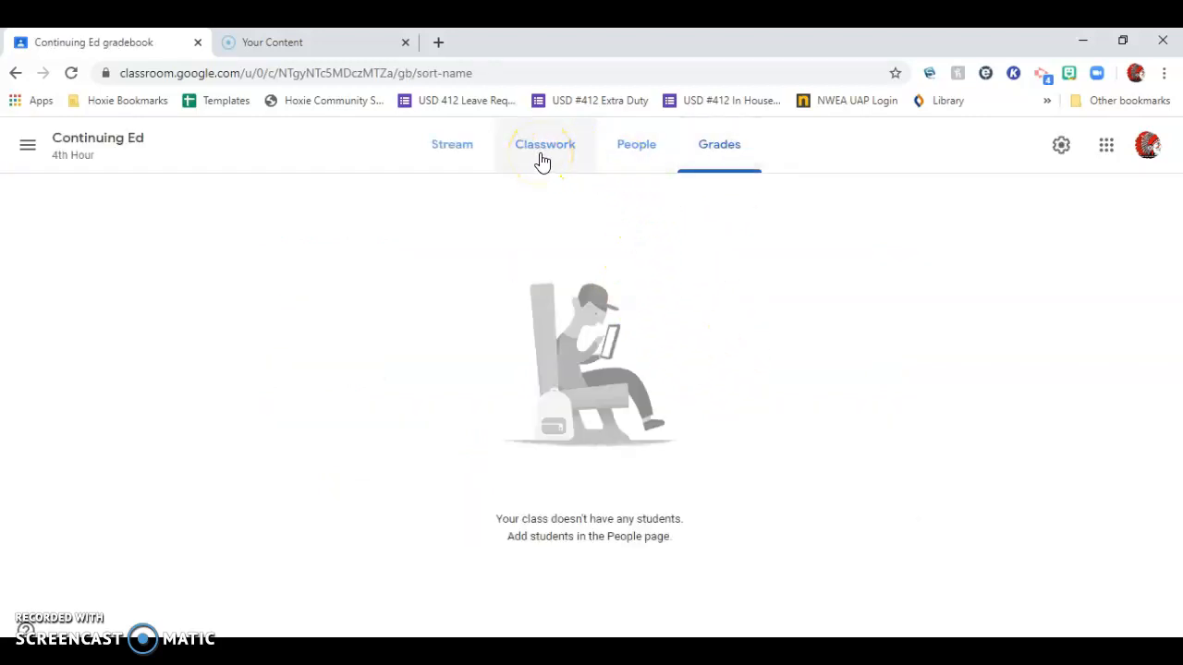
pyautogui.click(459, 159)
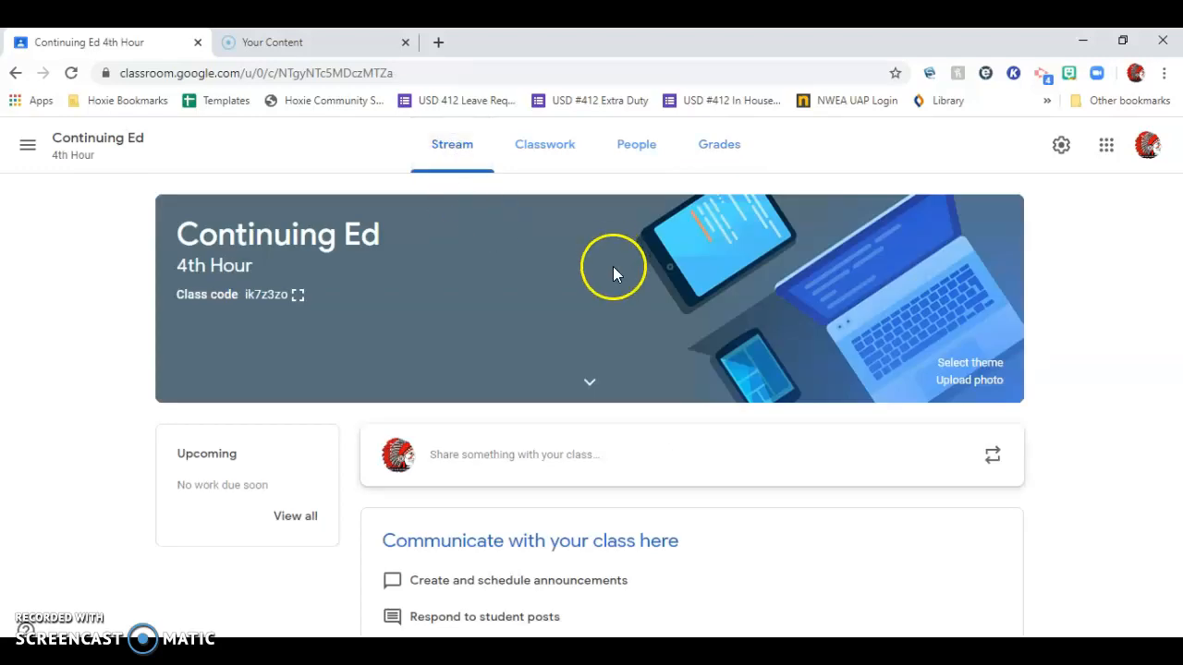
pyautogui.click(624, 455)
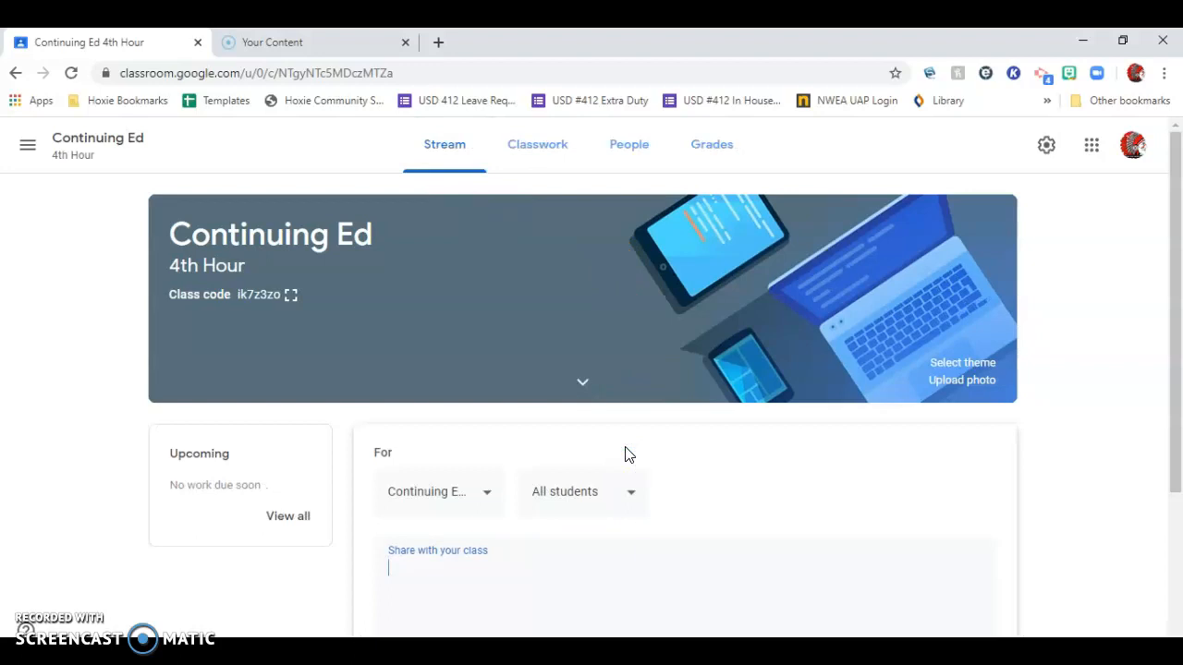
pyautogui.write('Hi Class! THis')
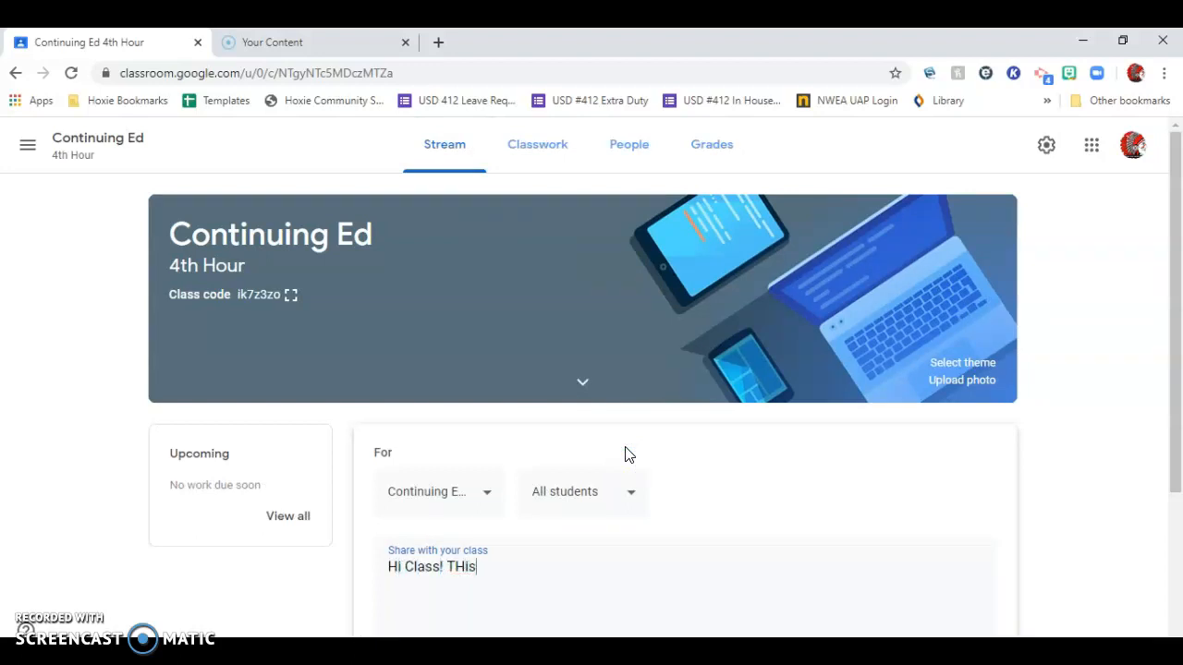
pyautogui.write('is is how we wil')
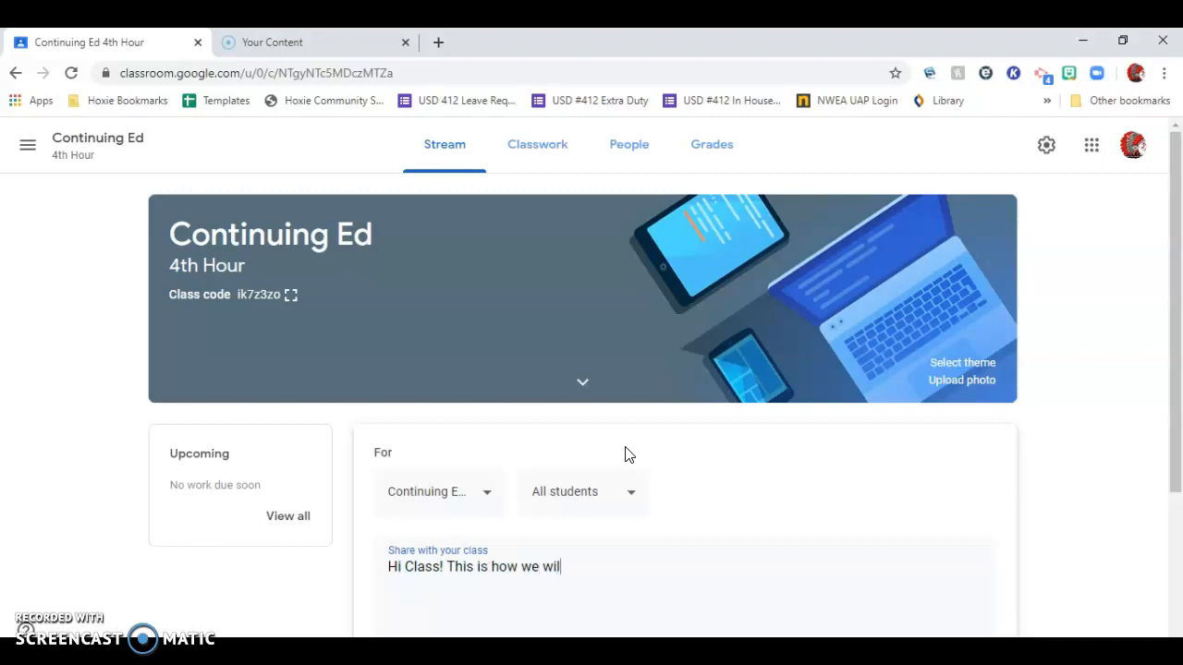
pyautogui.write('l learn now until May 22nd. ')
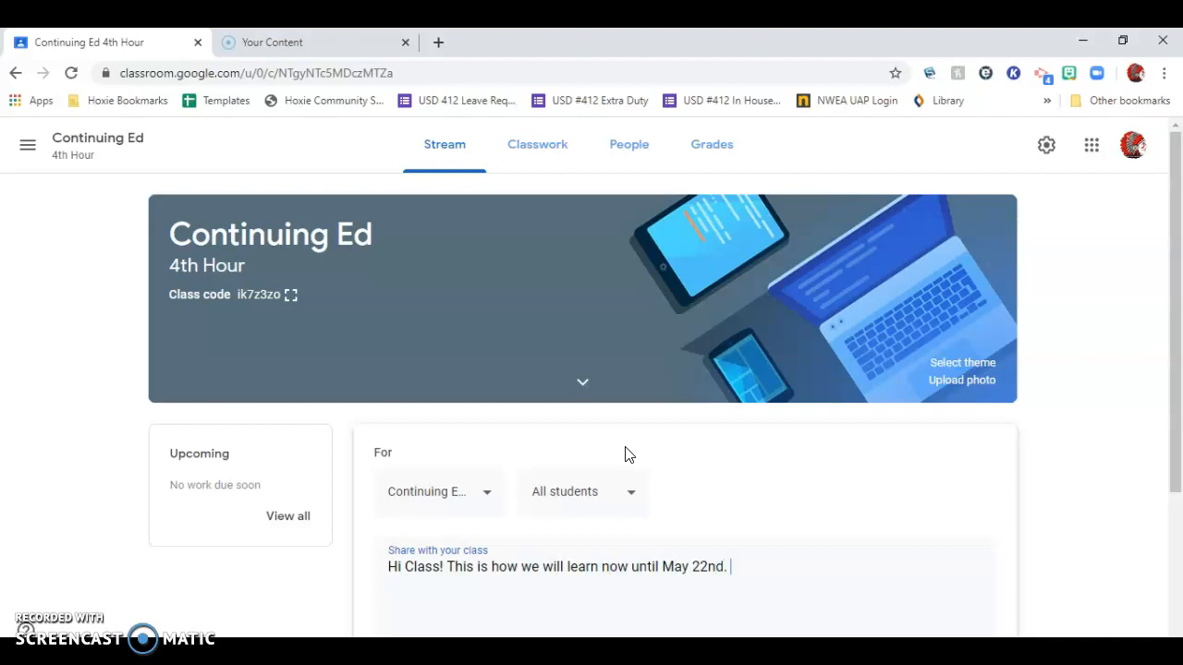
pyautogui.write('I hope you are well!')
pyautogui.scroll(-1, 647, 462)
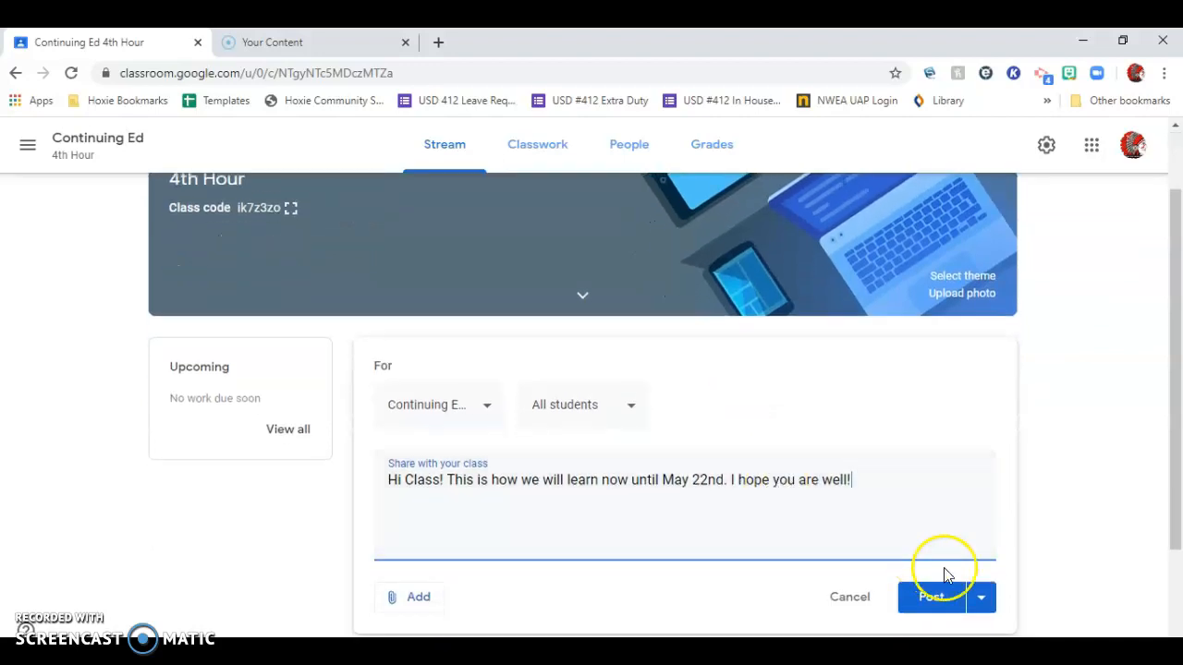
# Examine the publishing options for the announcement: posting it, scheduling it or saving it as a draft.
pyautogui.click(984, 599)
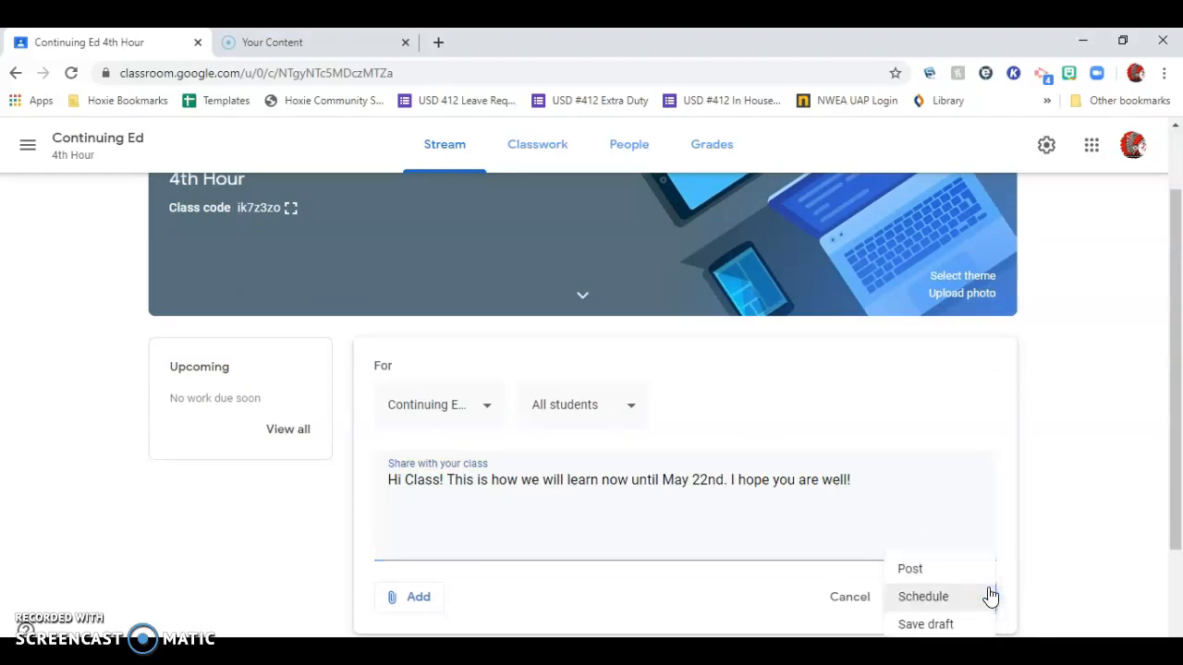
pyautogui.click(953, 599)
pyautogui.scroll(-2, 1058, 577)
pyautogui.click(997, 379)
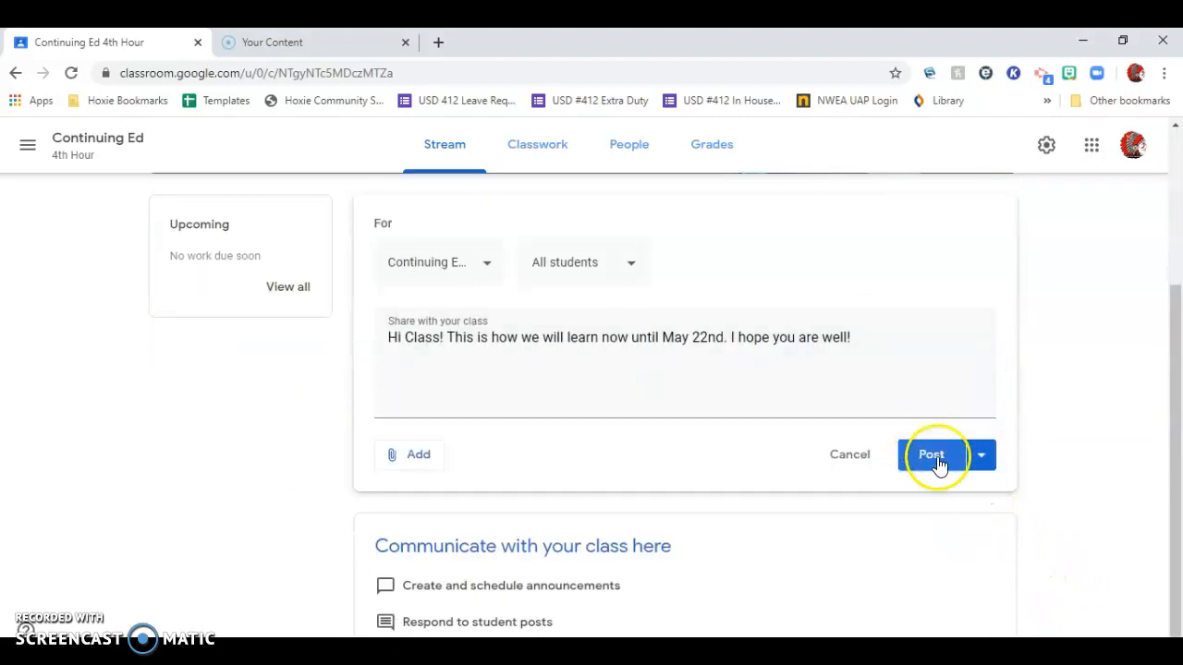
pyautogui.click(979, 457)
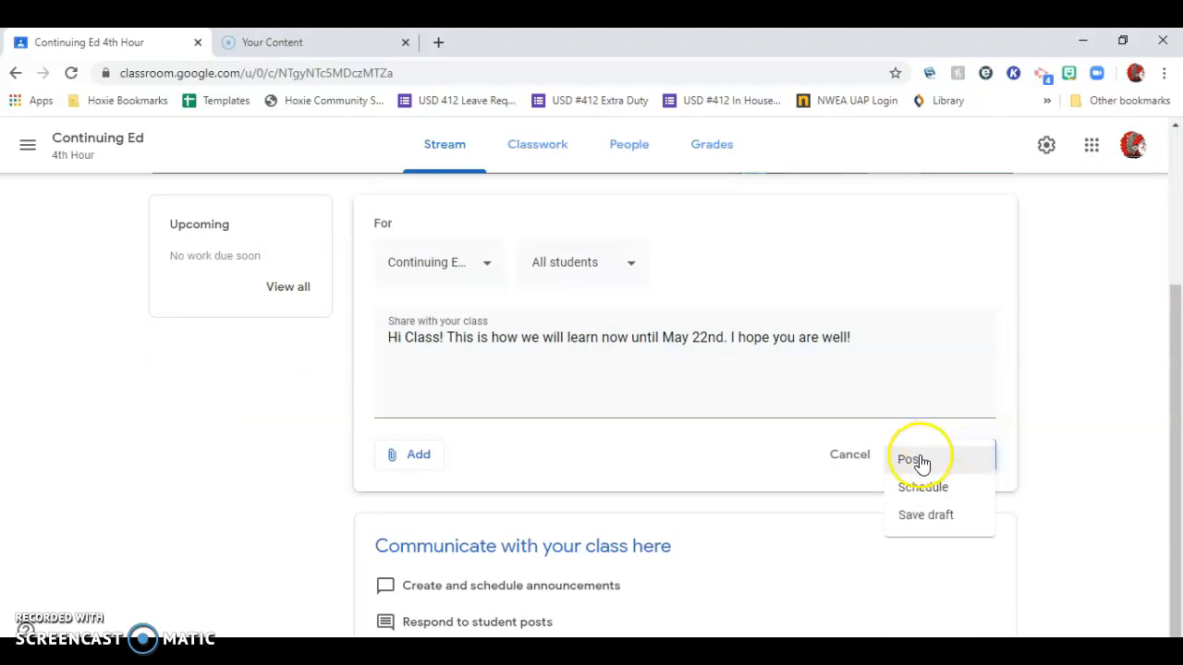
pyautogui.click(920, 490)
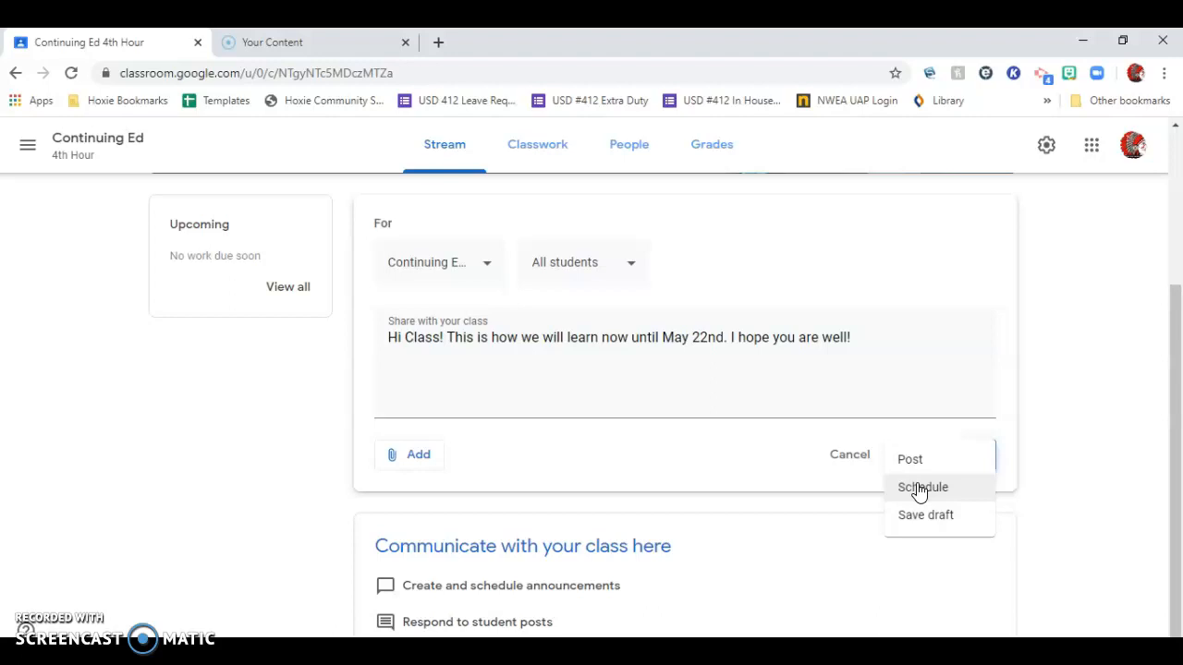
pyautogui.click(921, 520)
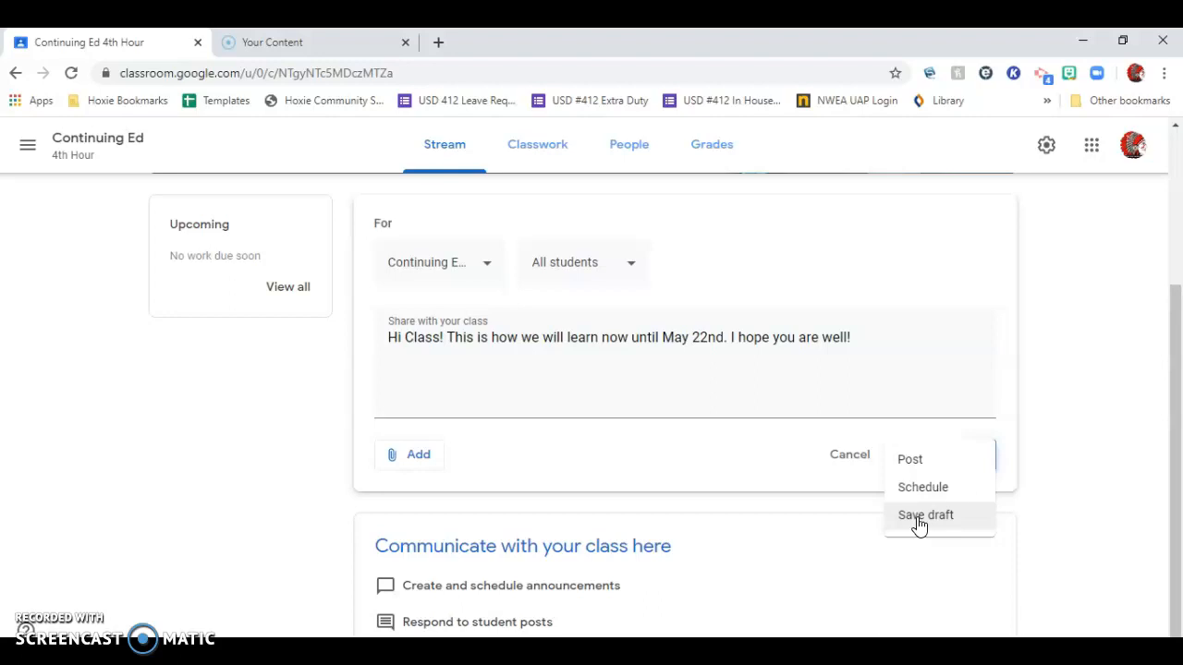
pyautogui.click(617, 488)
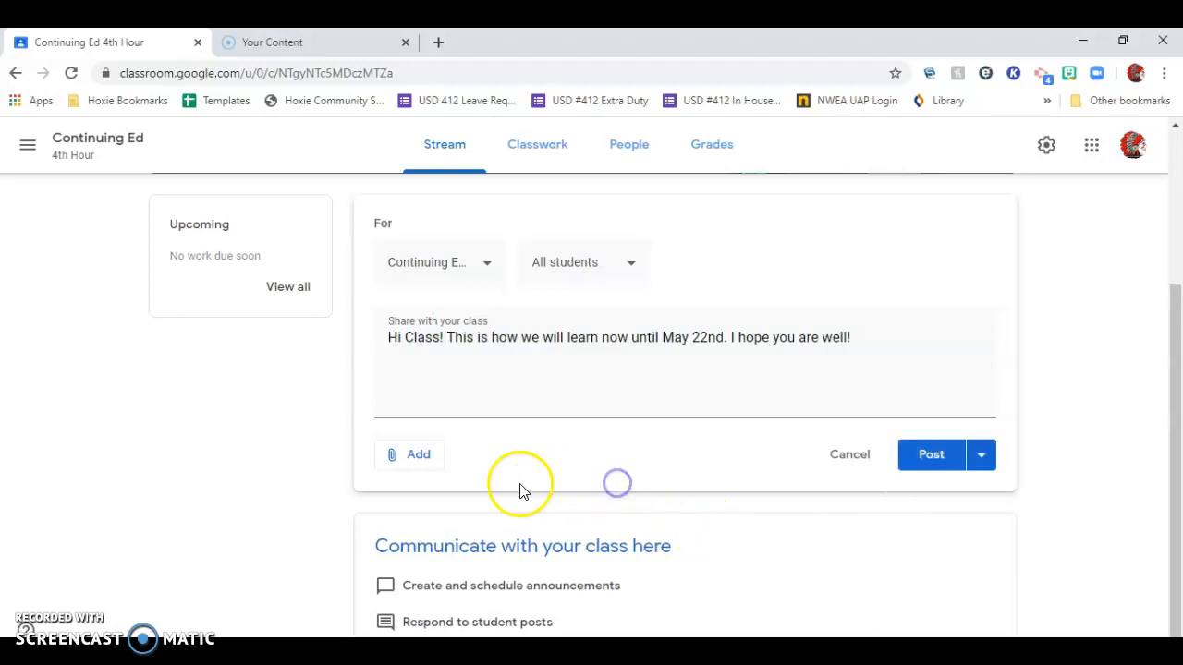
# Attach the recent Google Drive document "Hoxie's Jr/Sr High CLP" to the announcement.
pyautogui.click(407, 457)
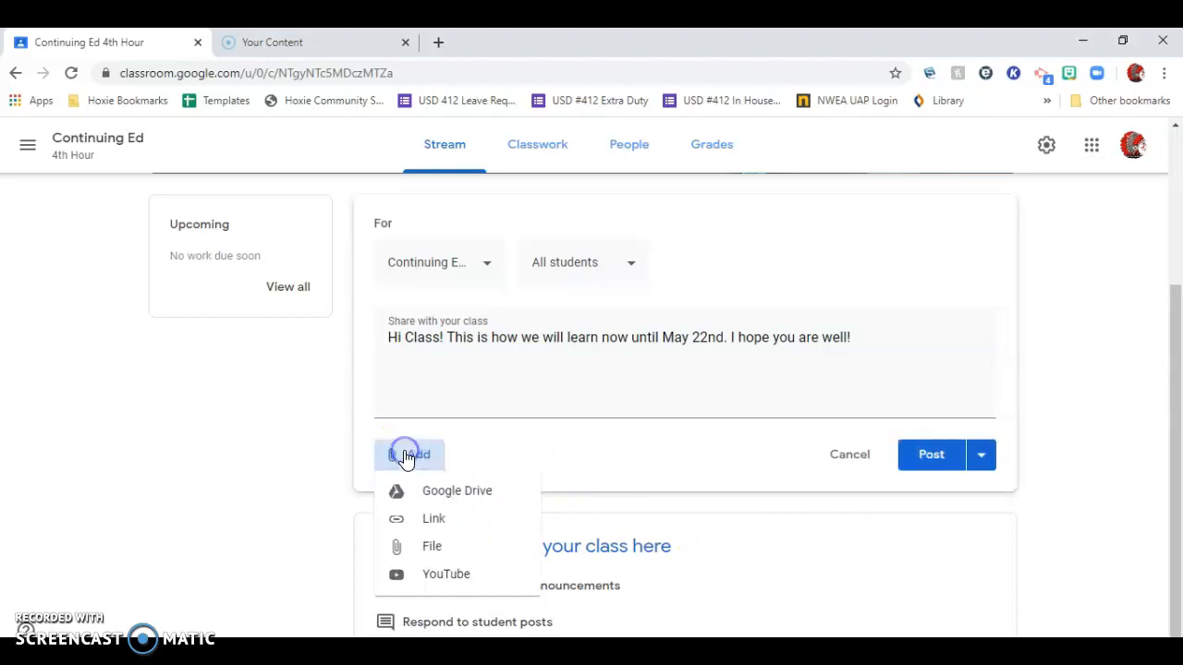
pyautogui.click(460, 491)
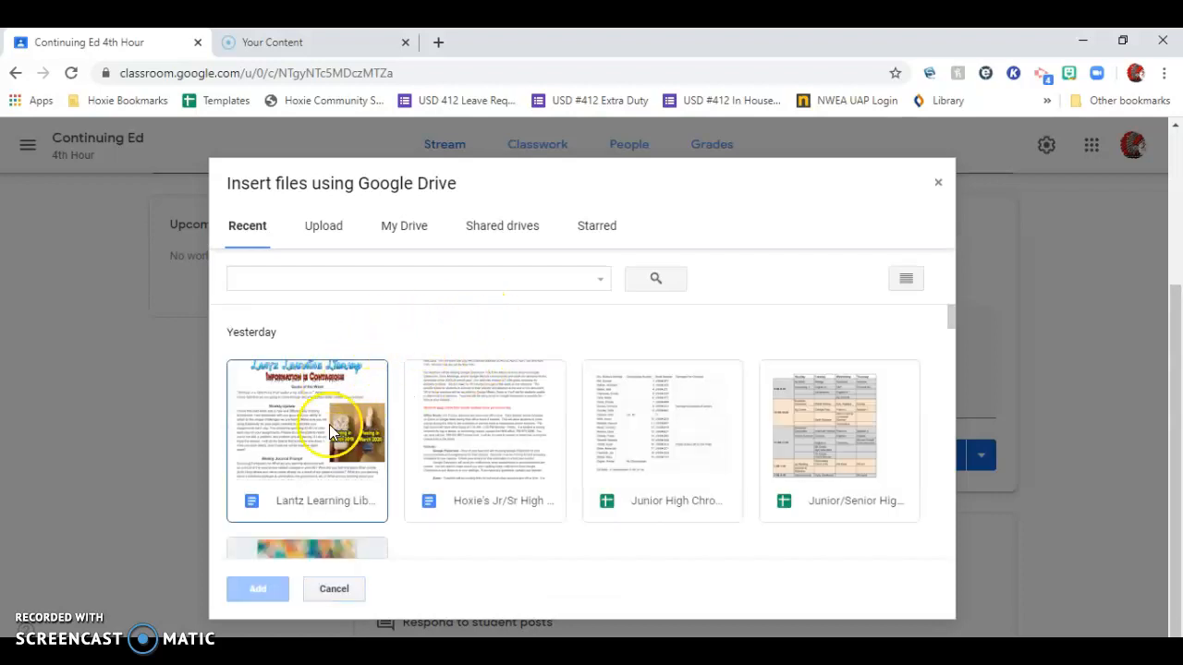
pyautogui.click(492, 415)
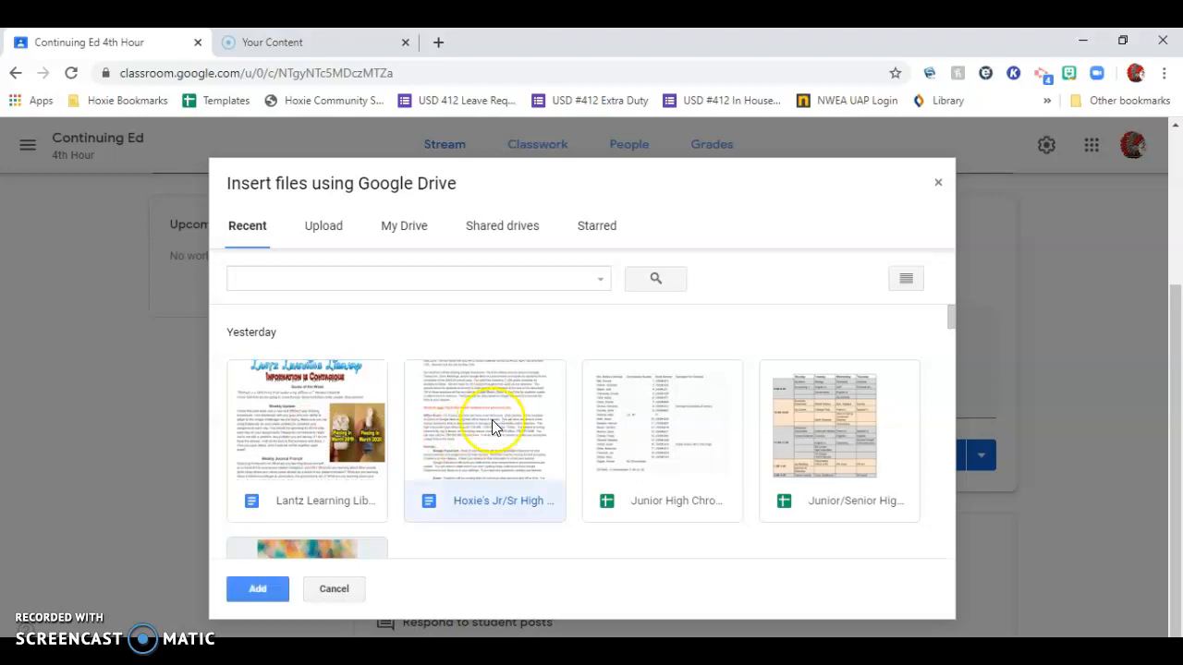
pyautogui.click(256, 592)
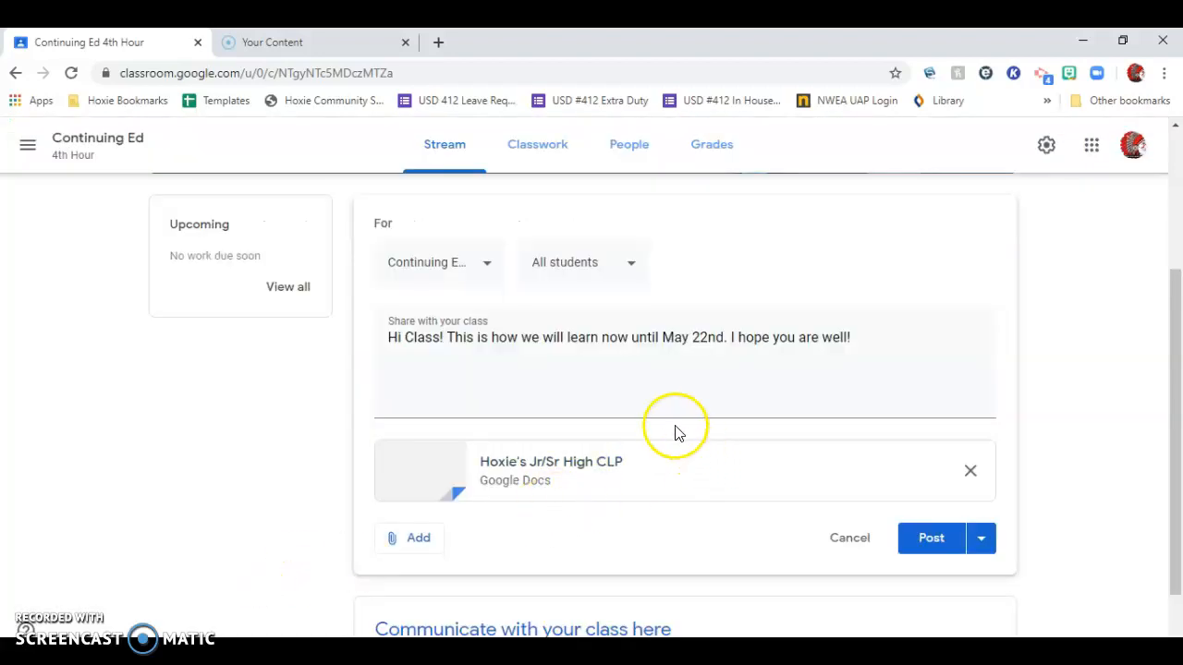
pyautogui.click(418, 544)
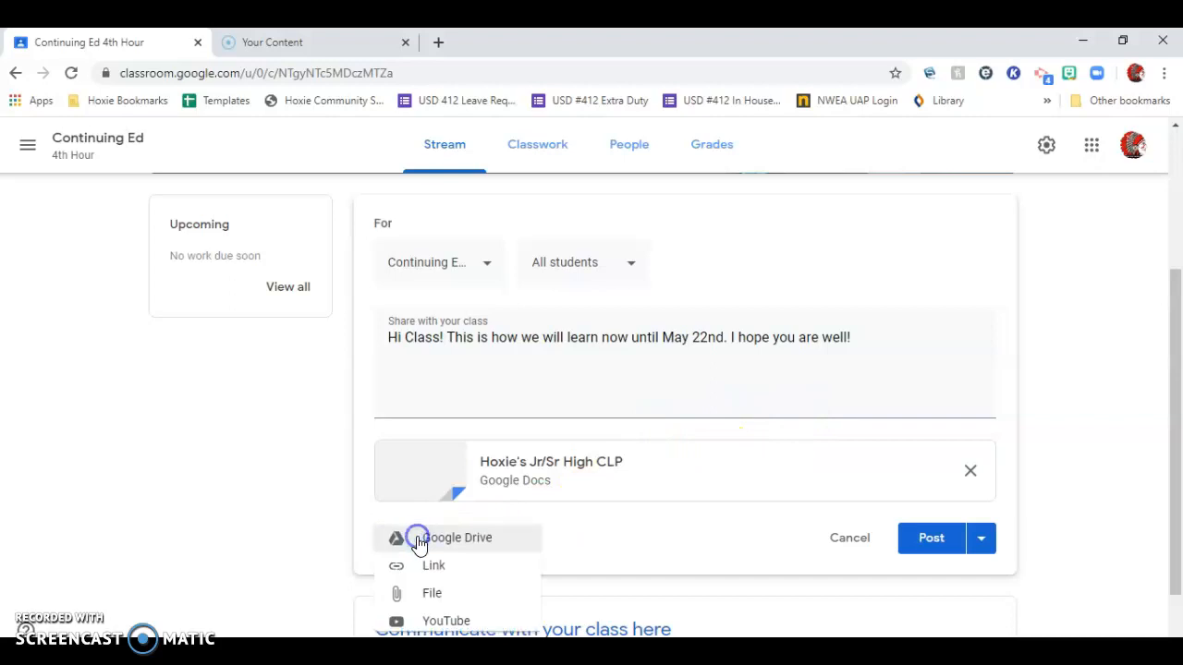
pyautogui.scroll(-1, 490, 545)
pyautogui.click(452, 546)
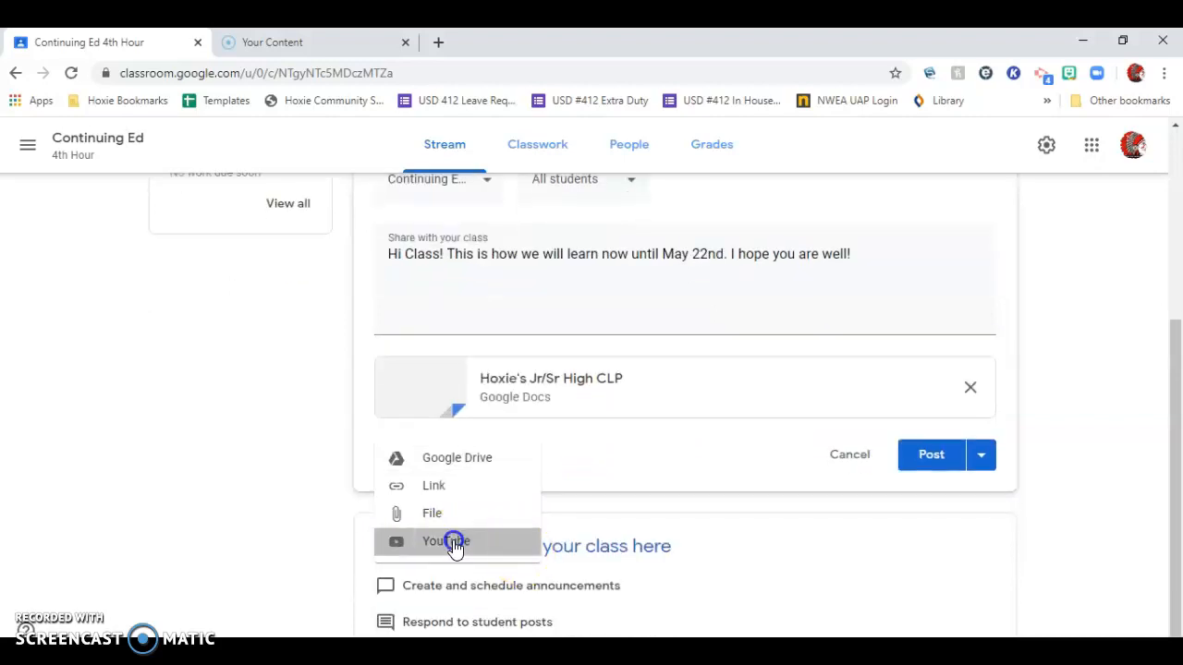
pyautogui.click(332, 592)
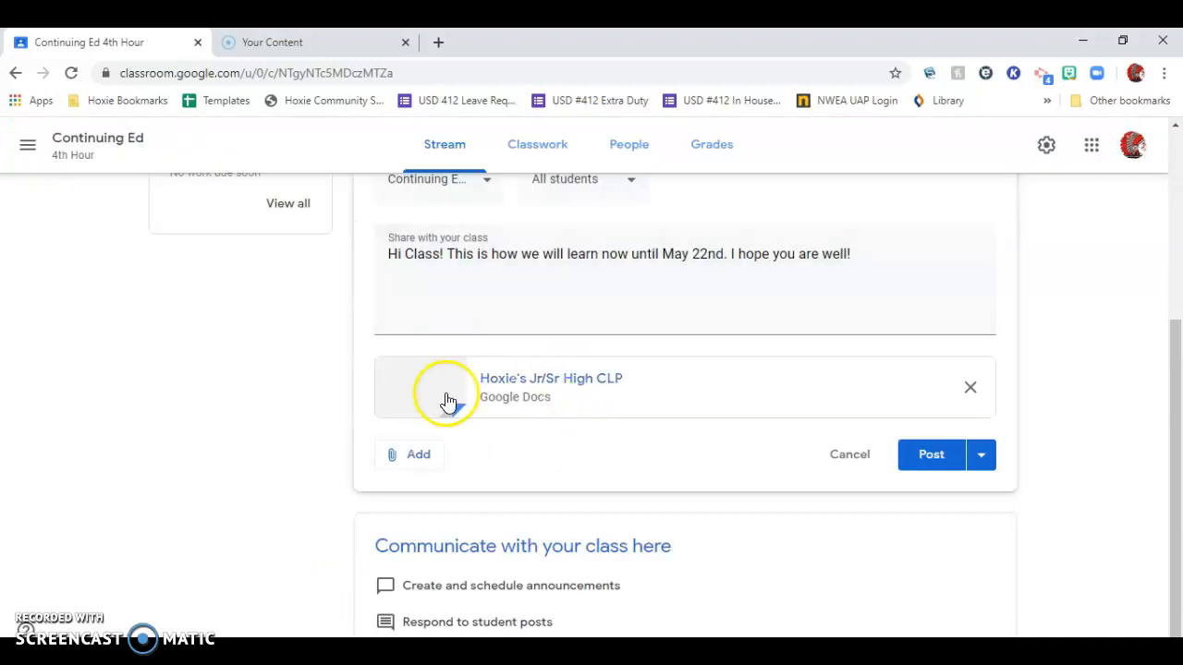
pyautogui.click(420, 456)
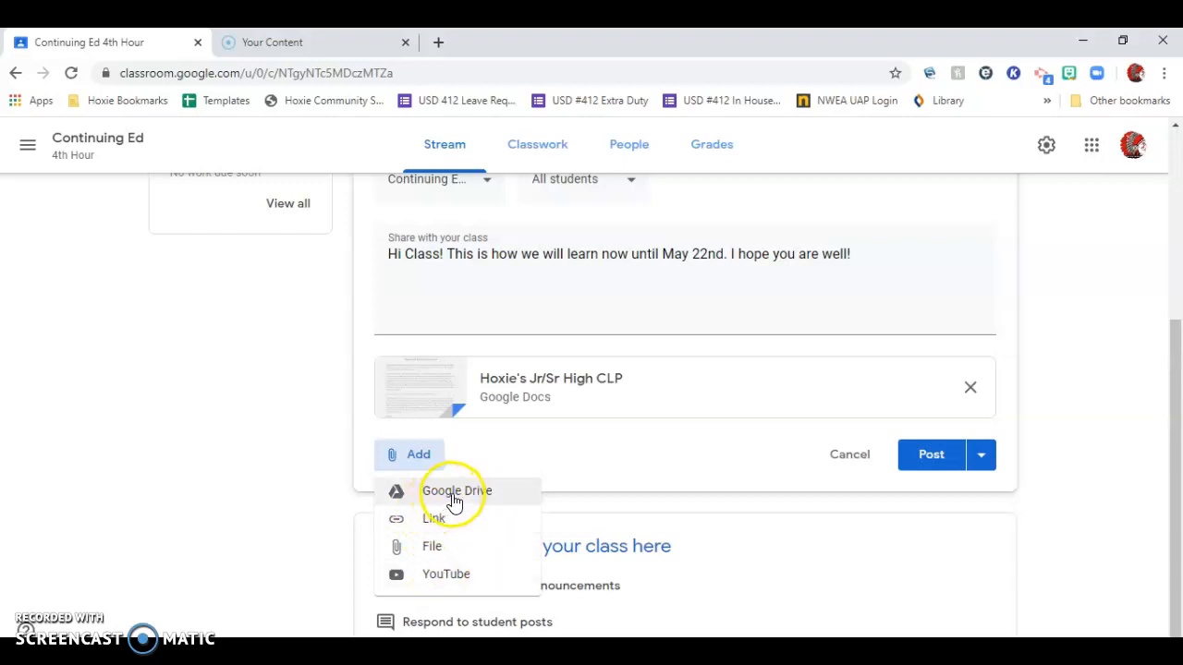
pyautogui.click(692, 468)
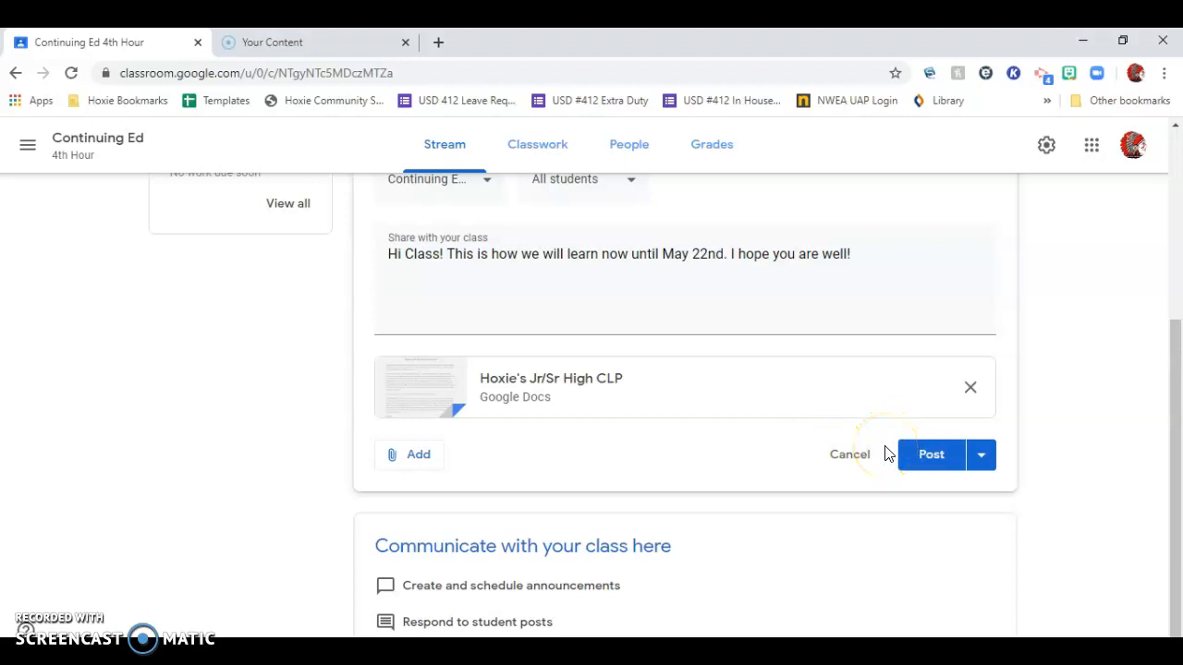
# Schedule the announcement for Apr 1, 2020 at 9:00 AM, letting Classroom attach a copy of the document.
pyautogui.click(985, 457)
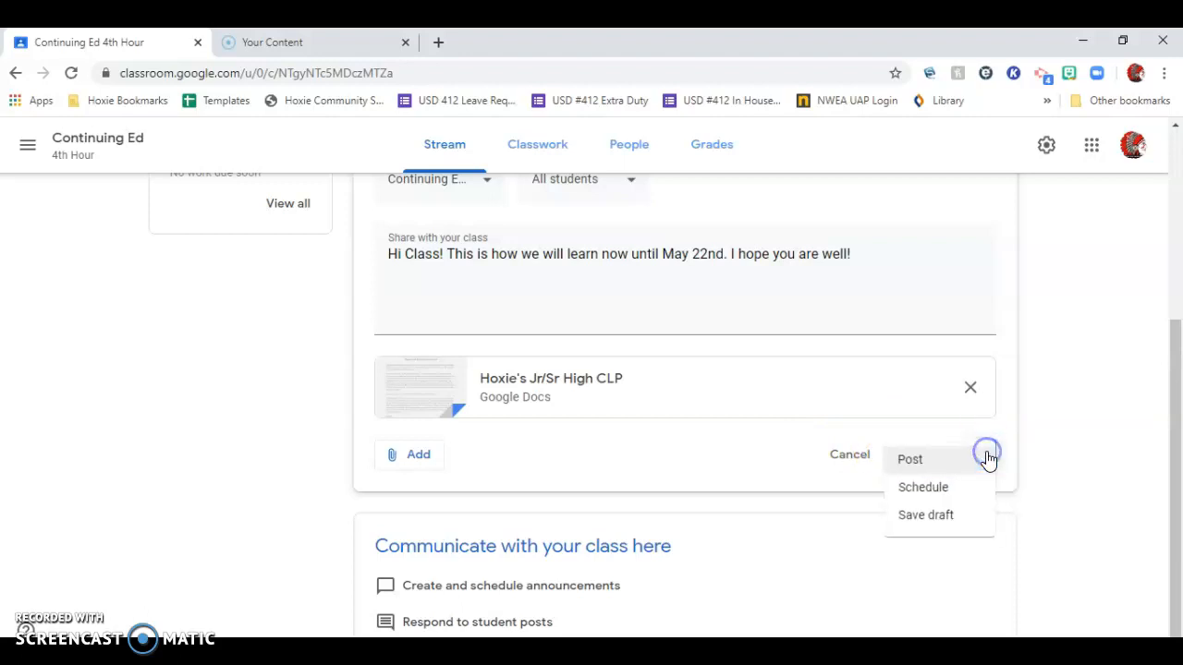
pyautogui.click(957, 488)
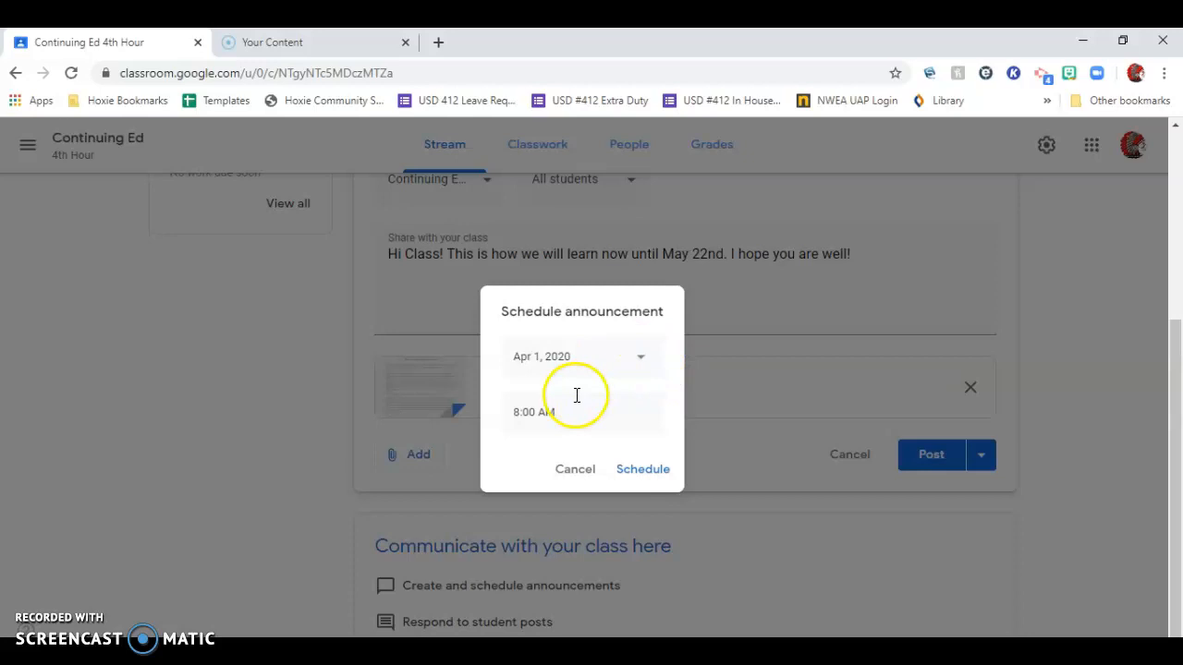
pyautogui.click(536, 412)
pyautogui.click(521, 413)
pyautogui.press('BackSpace')
pyautogui.press('BackSpace')
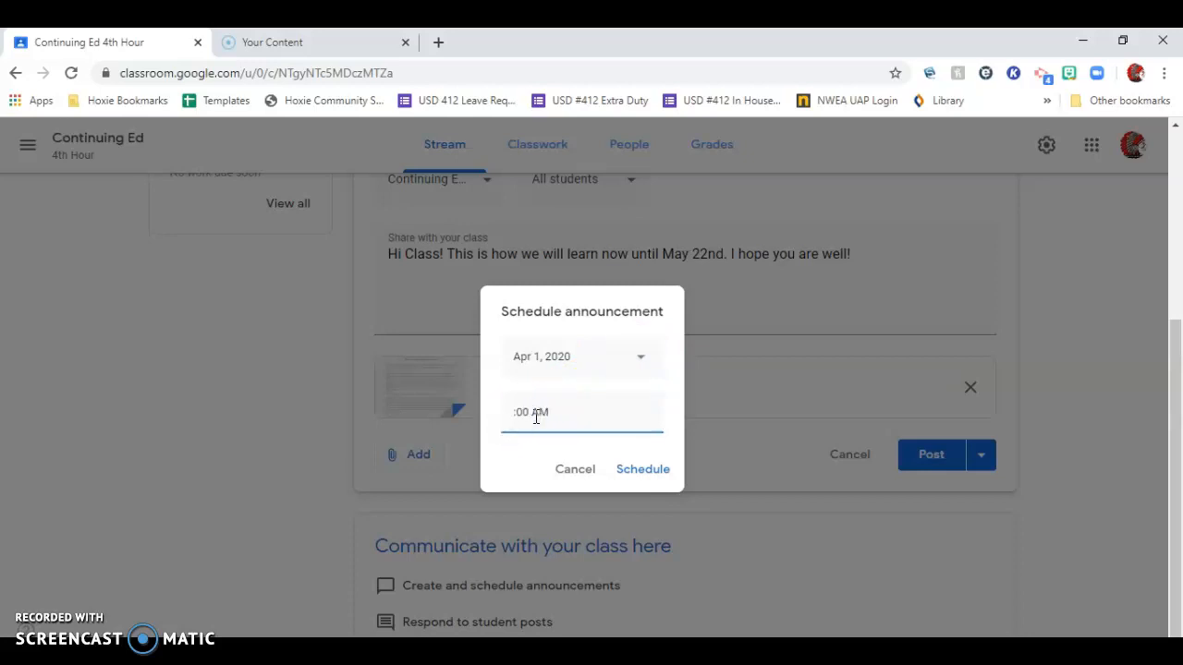
pyautogui.write('9:')
pyautogui.click(630, 472)
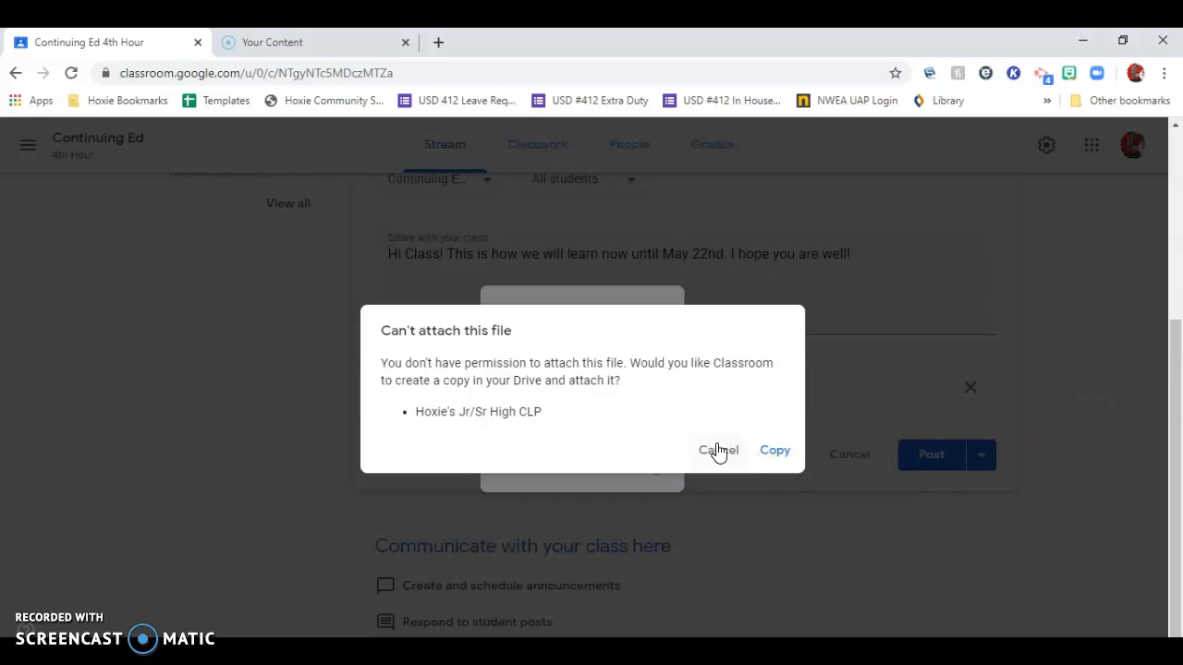
pyautogui.click(773, 452)
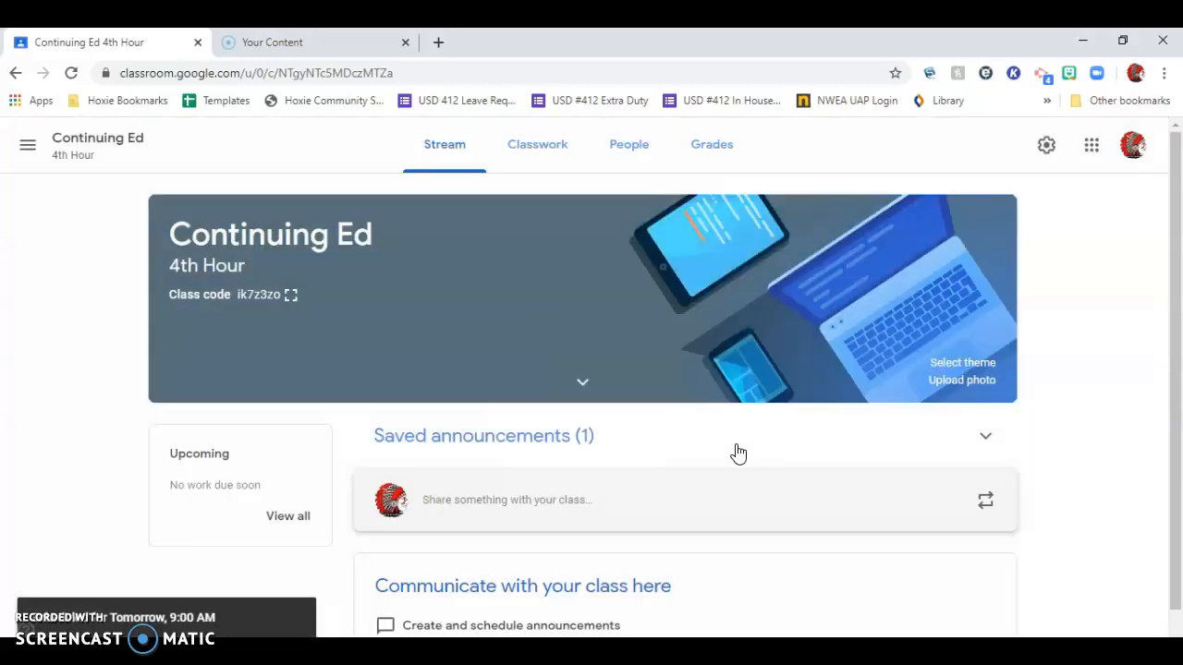
# Open the saved announcement, review its message, audience and attachment, and schedule it again.
pyautogui.scroll(-1, 739, 472)
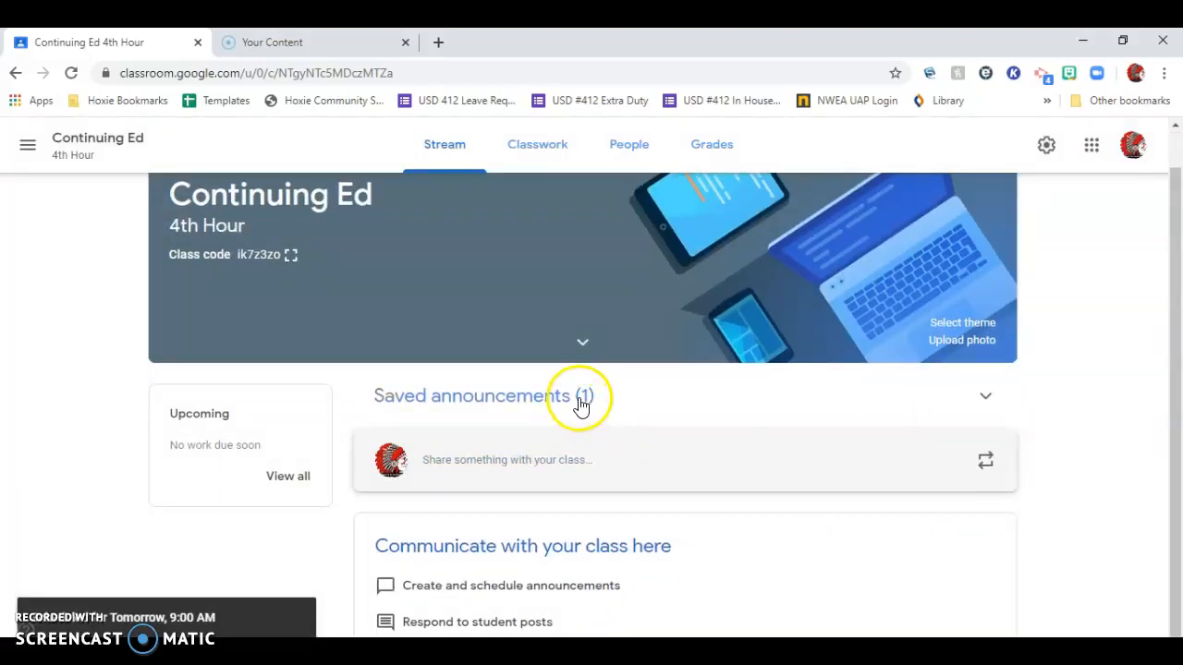
pyautogui.click(580, 401)
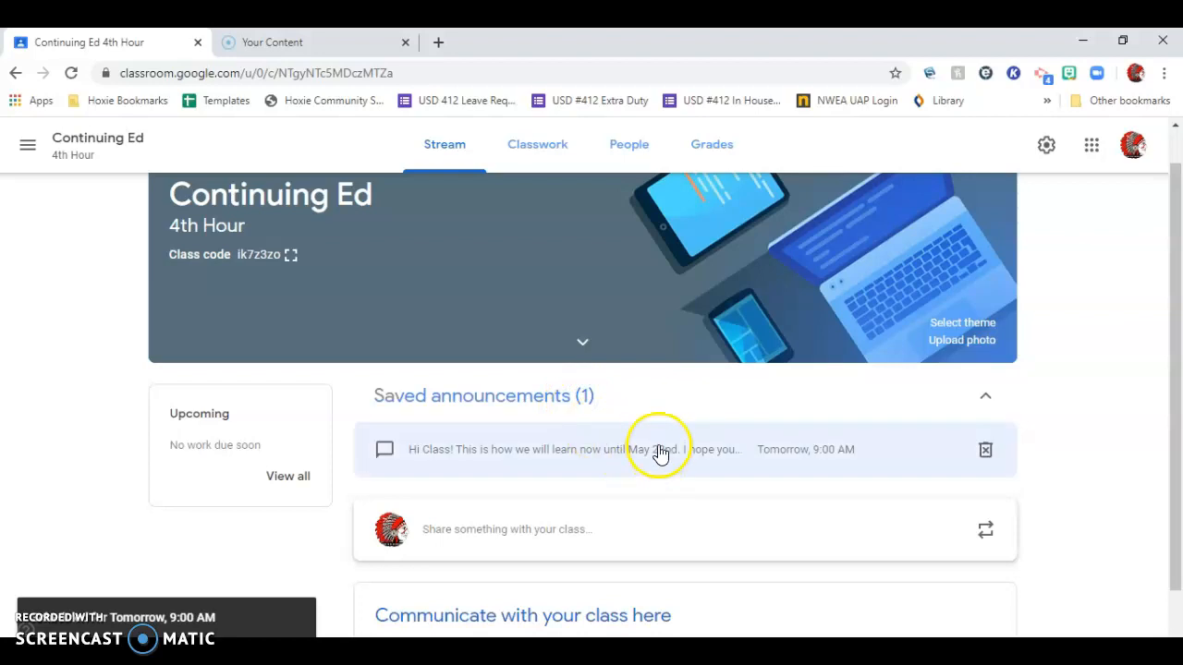
pyautogui.click(660, 447)
pyautogui.moveTo(803, 380); pyautogui.dragTo(289, 386)
pyautogui.click(562, 317)
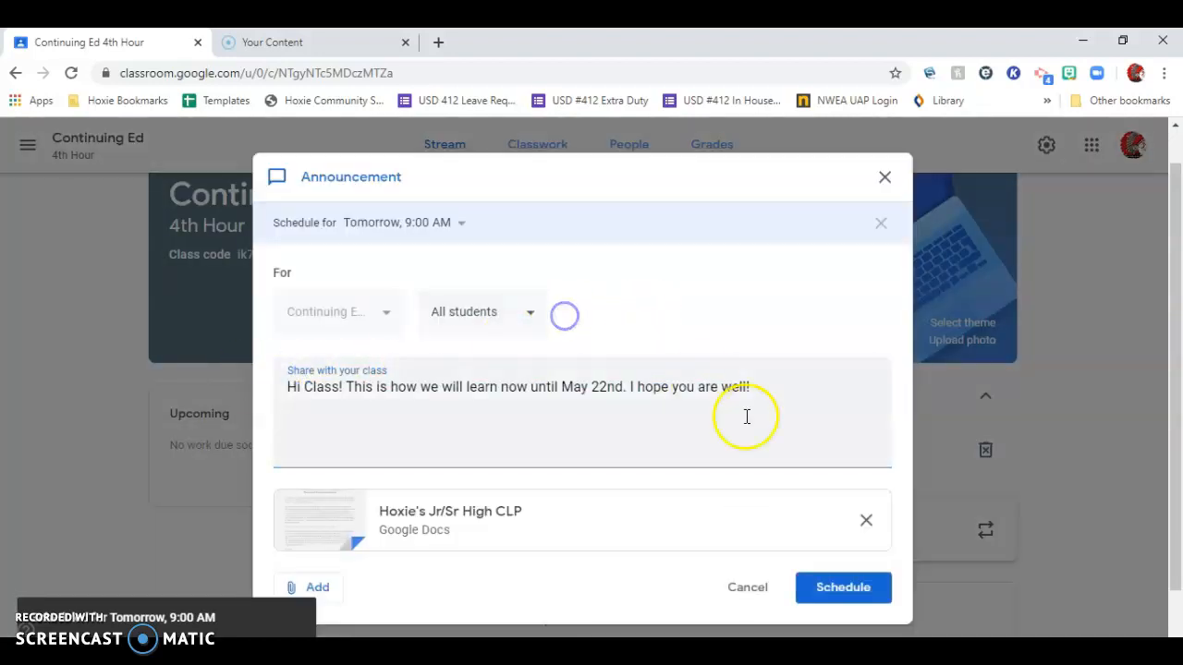
pyautogui.scroll(-2, 878, 496)
pyautogui.scroll(2, 878, 496)
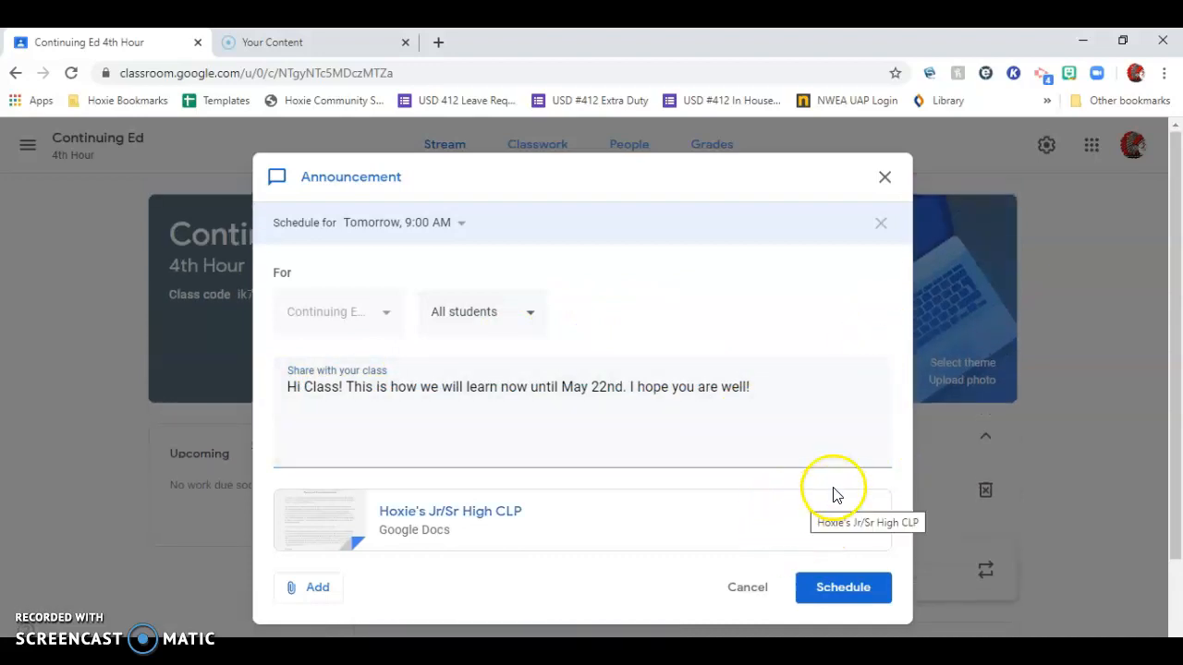
pyautogui.click(844, 590)
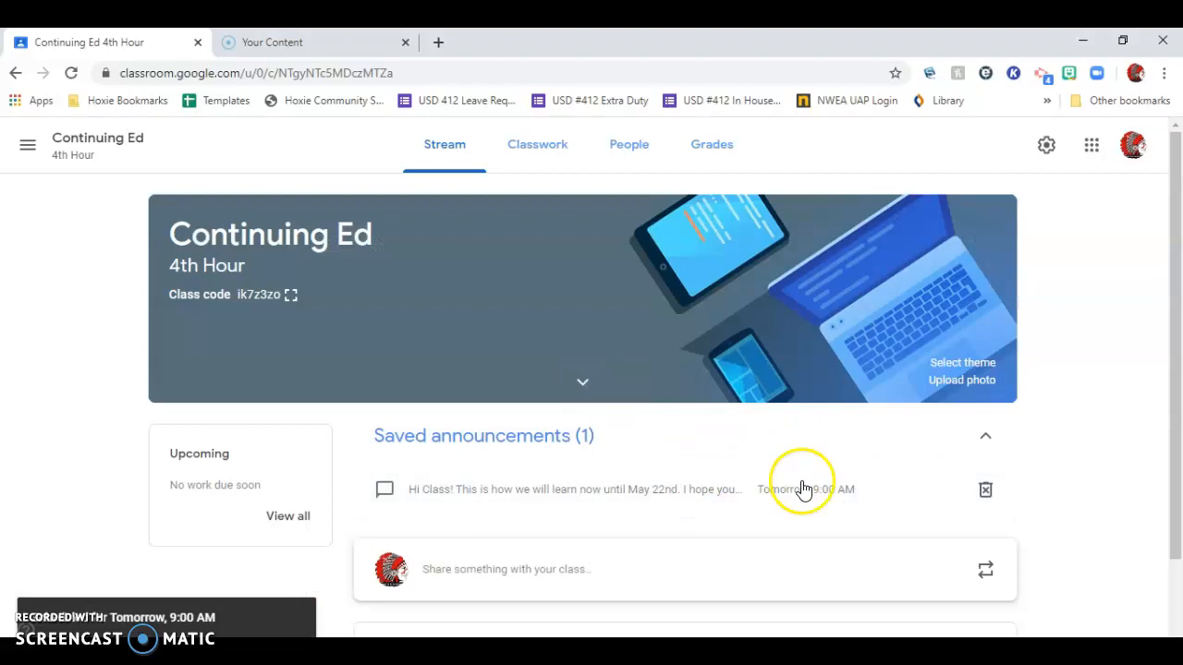
# Reopen the saved announcement and view the calendar for its scheduled date, keeping the date as it is.
pyautogui.click(808, 494)
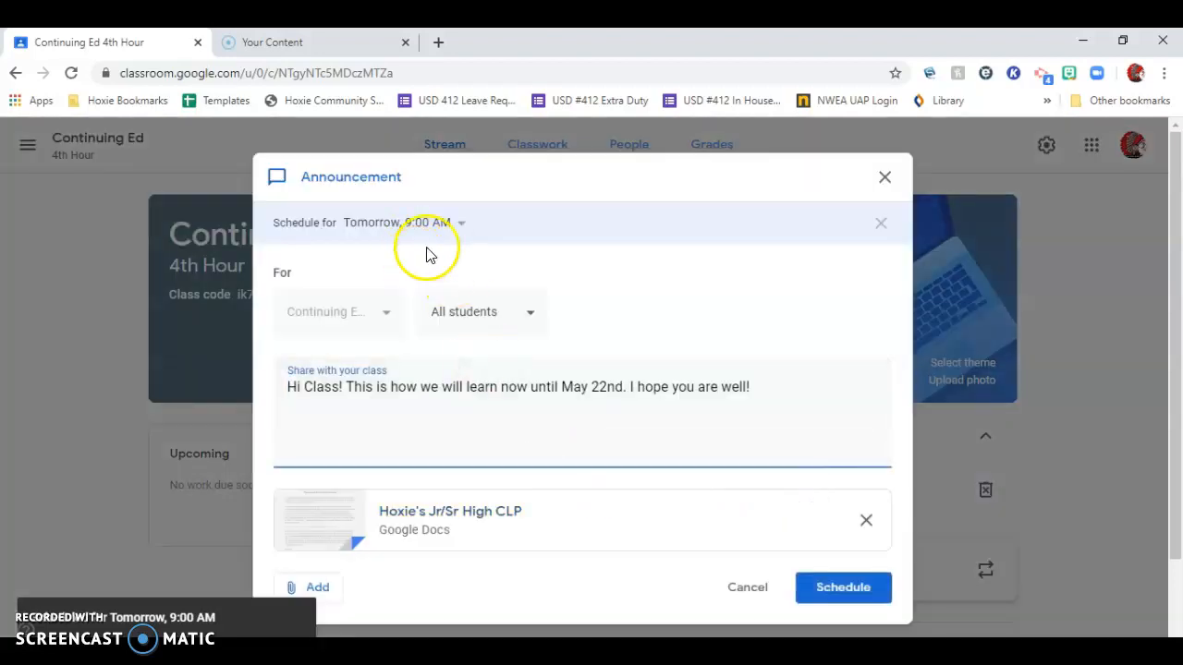
pyautogui.click(467, 227)
pyautogui.click(376, 303)
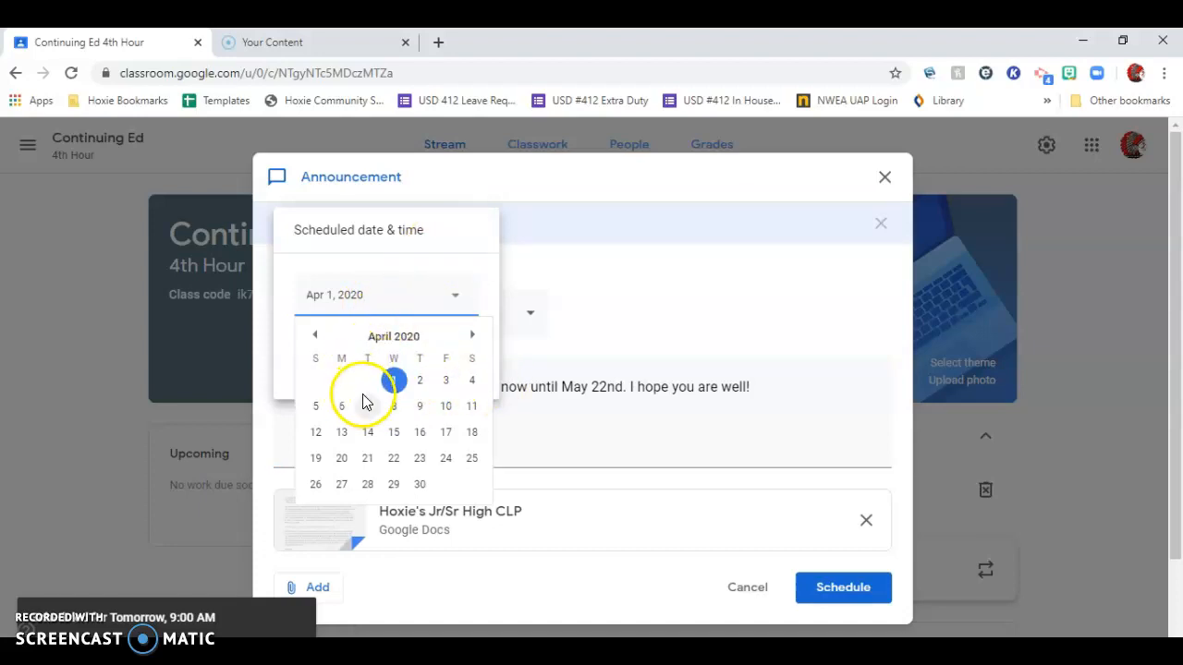
pyautogui.click(546, 249)
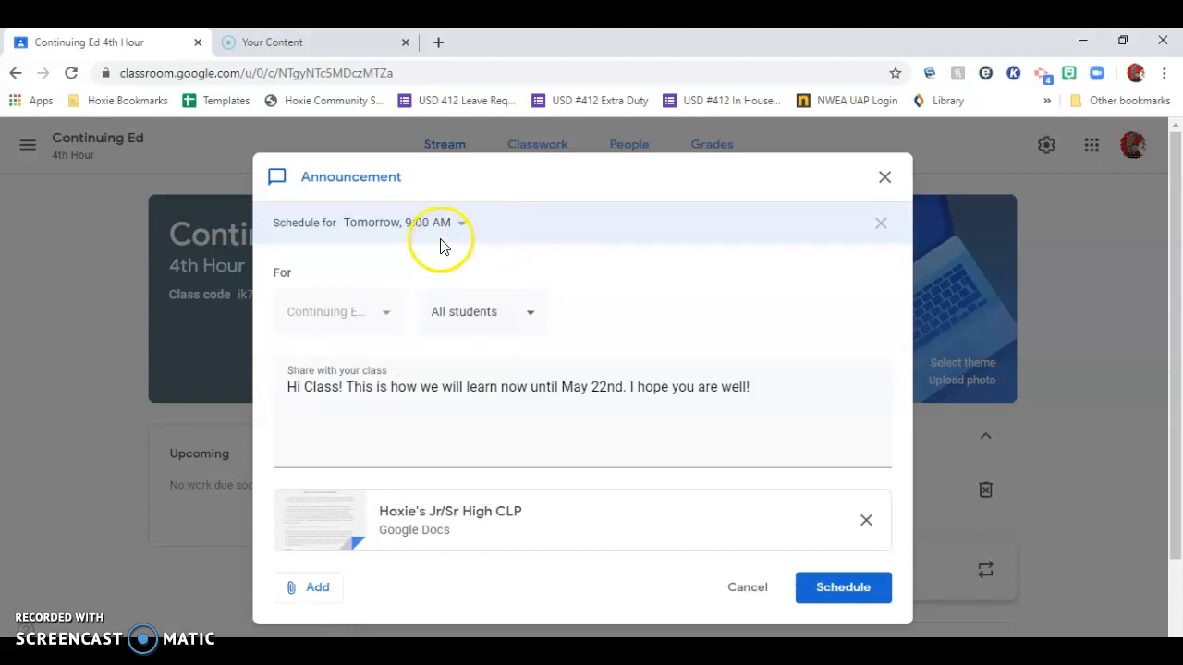
# Schedule the announcement for tomorrow at 9:00 AM again and start a new assignment in the class's classwork.
pyautogui.click(852, 585)
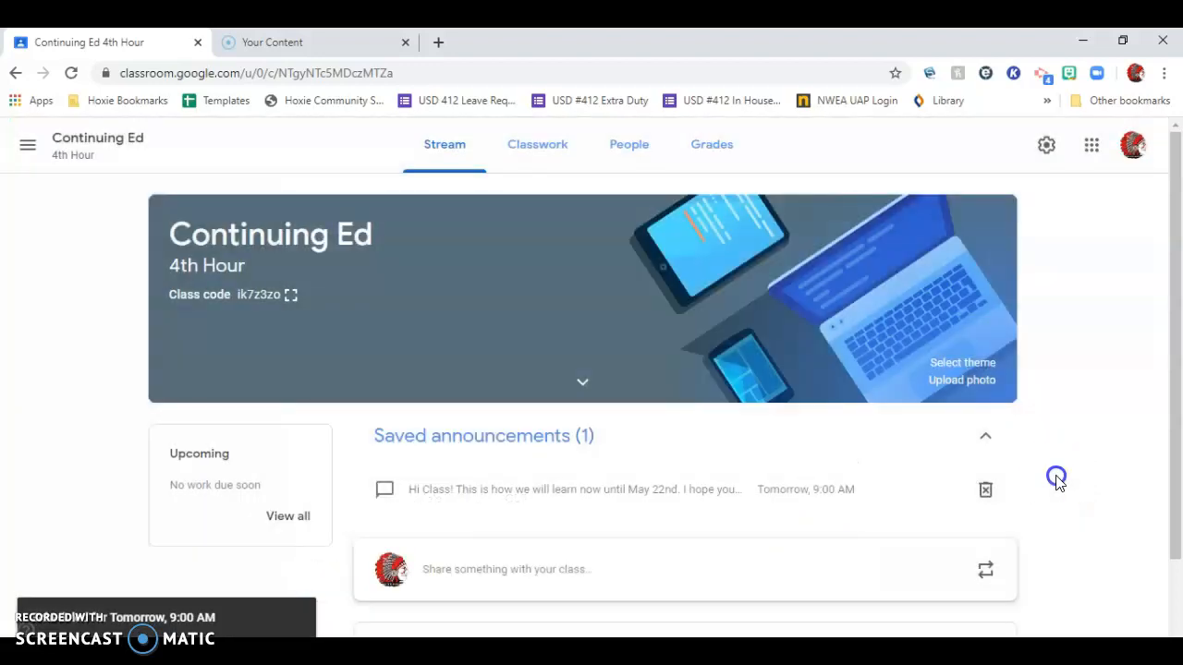
pyautogui.click(549, 148)
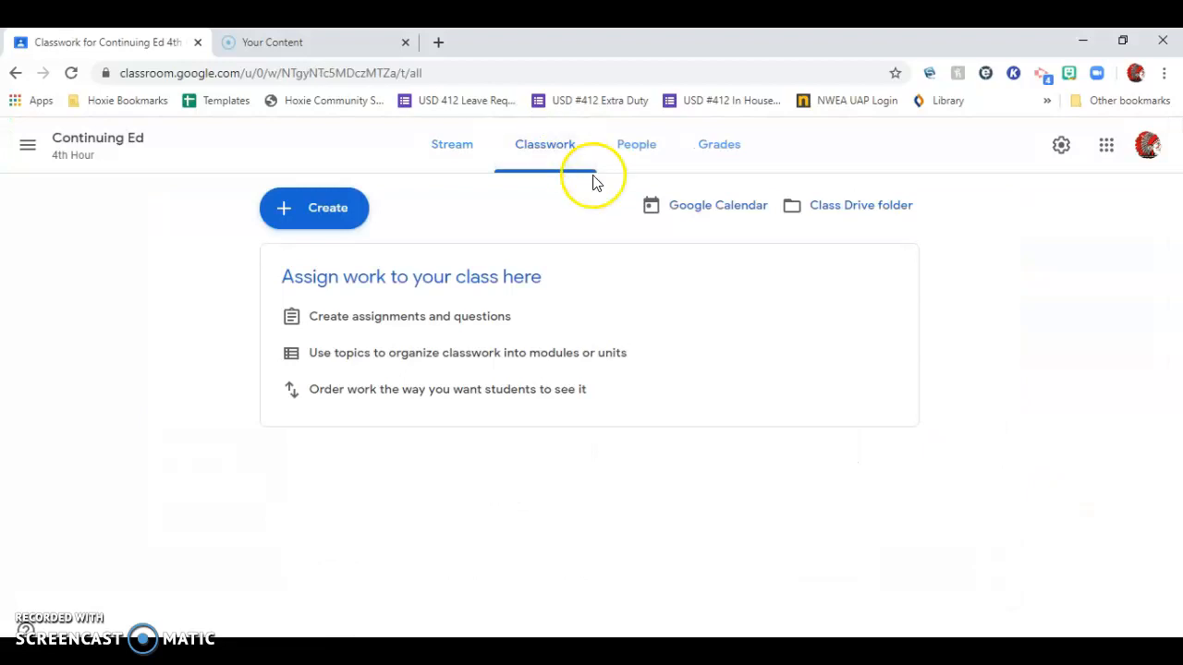
pyautogui.click(335, 212)
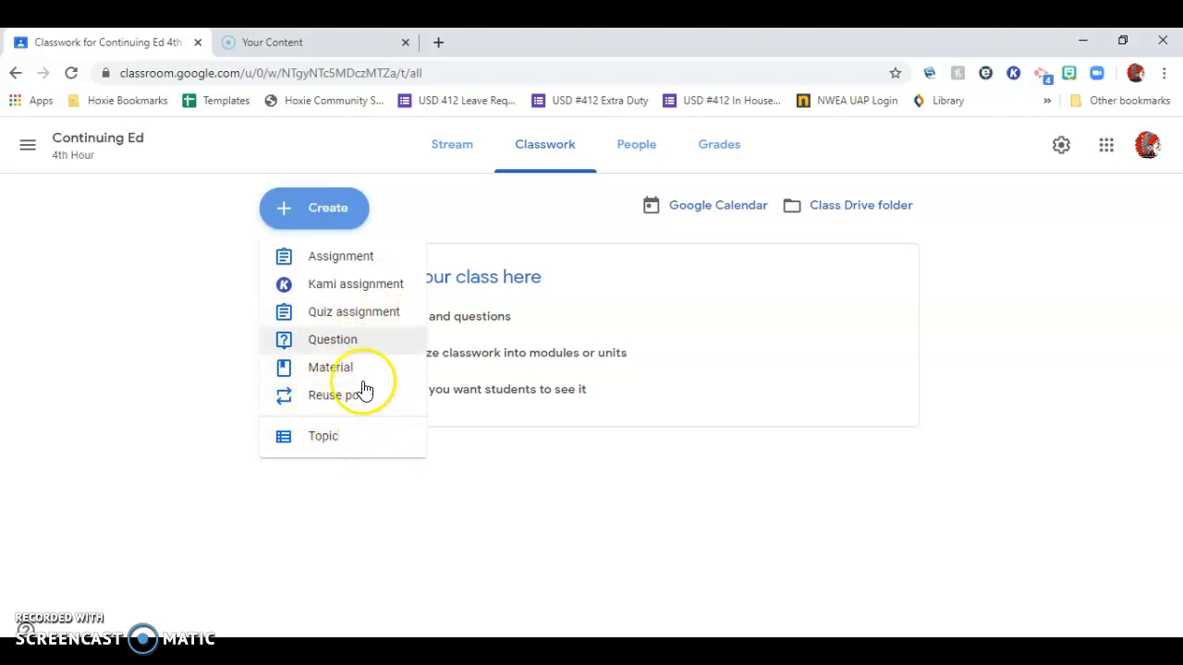
pyautogui.click(330, 260)
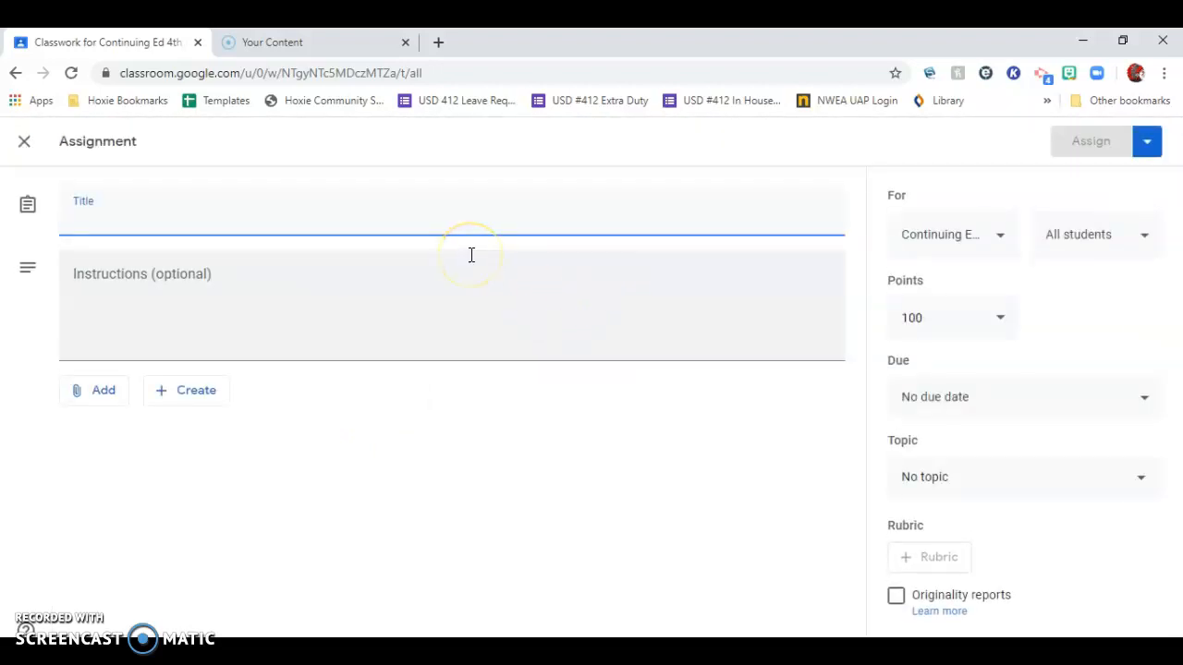
# Title the assignment "Module 1" with the instructions "Please complete the assignment before April 10th. Please be sure to follow the directions.".
pyautogui.write('Module 1')
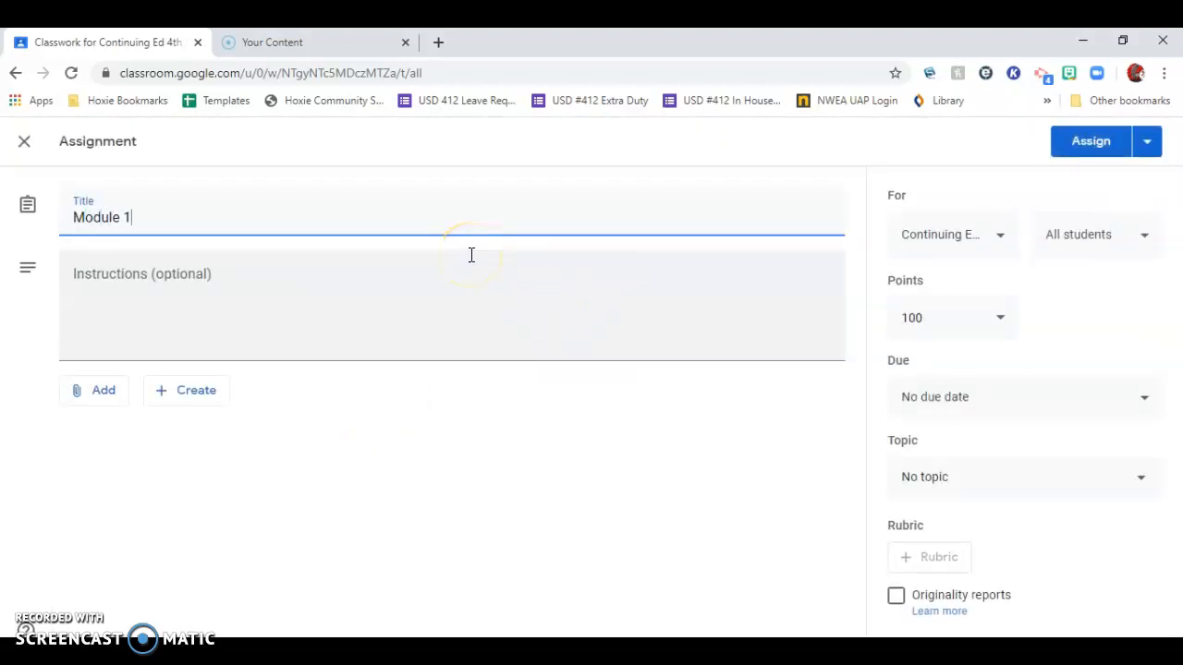
pyautogui.click(435, 293)
pyautogui.write('Please complete the assignment')
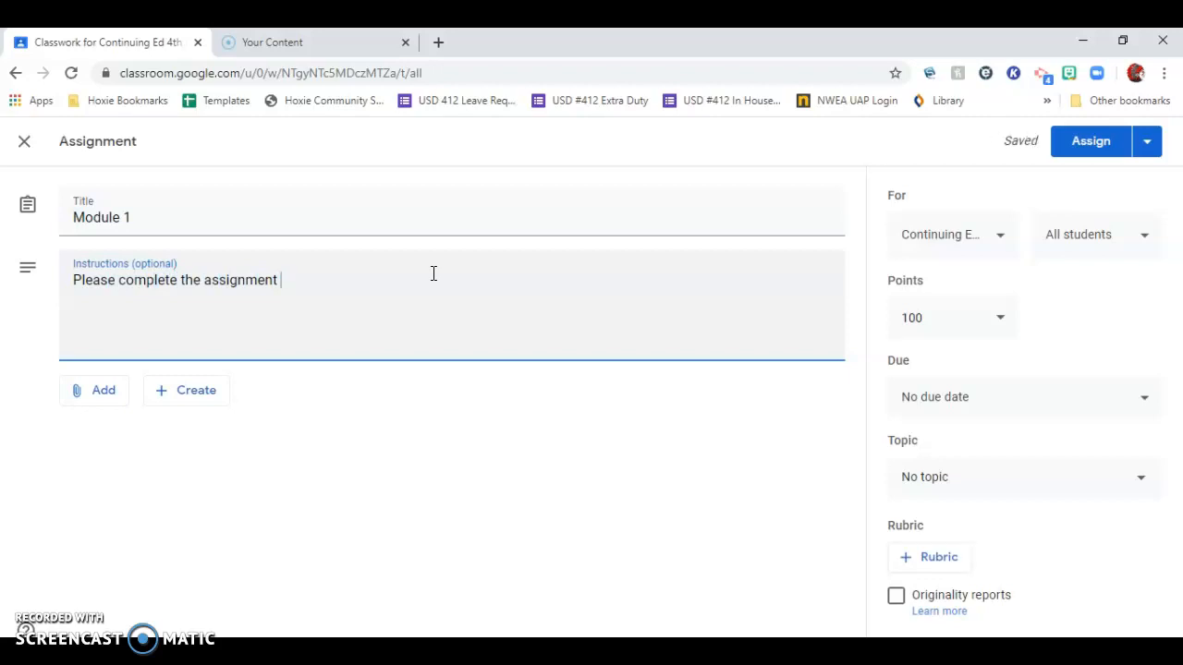
pyautogui.write('a')
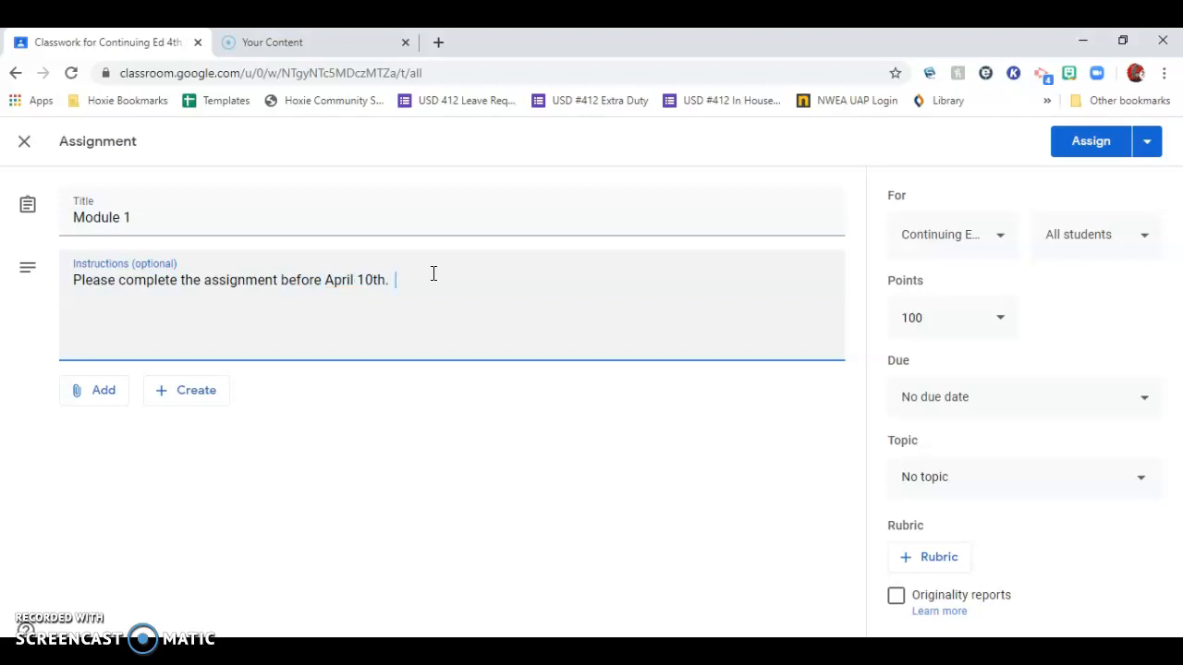
pyautogui.write('Please be sure to follow the directions.')
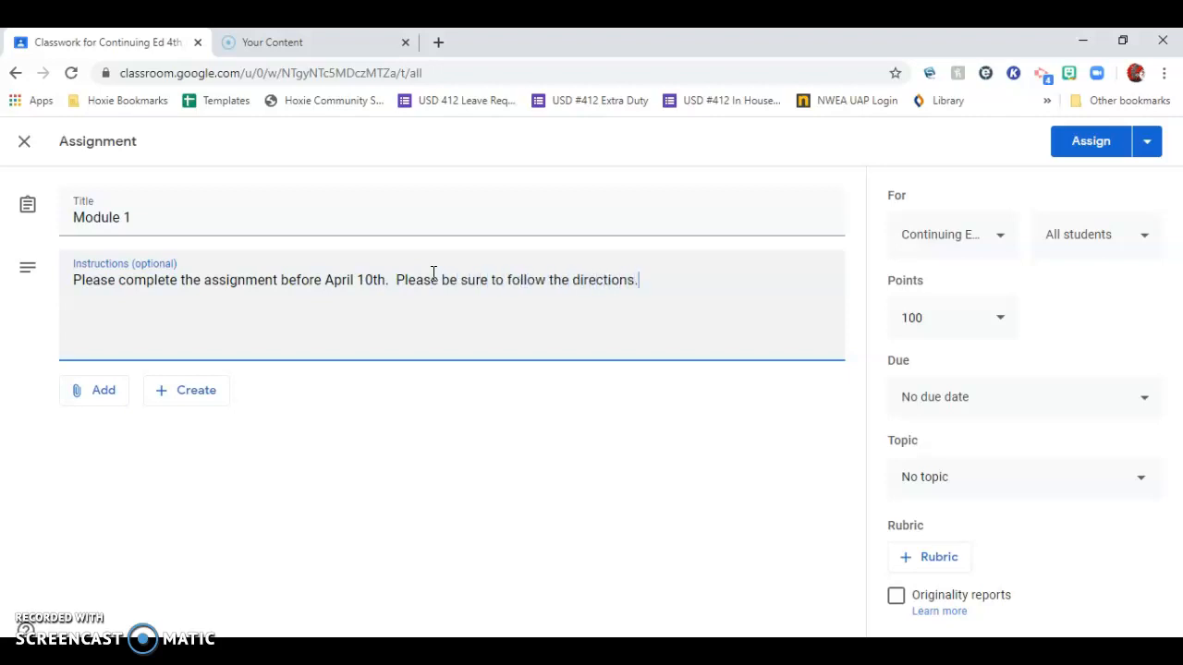
# Try adding the 3rd Hour 7th Grade English, English I - P4 and 5th Hour 8th Grade English classes as recipients, and clear them again.
pyautogui.click(1006, 237)
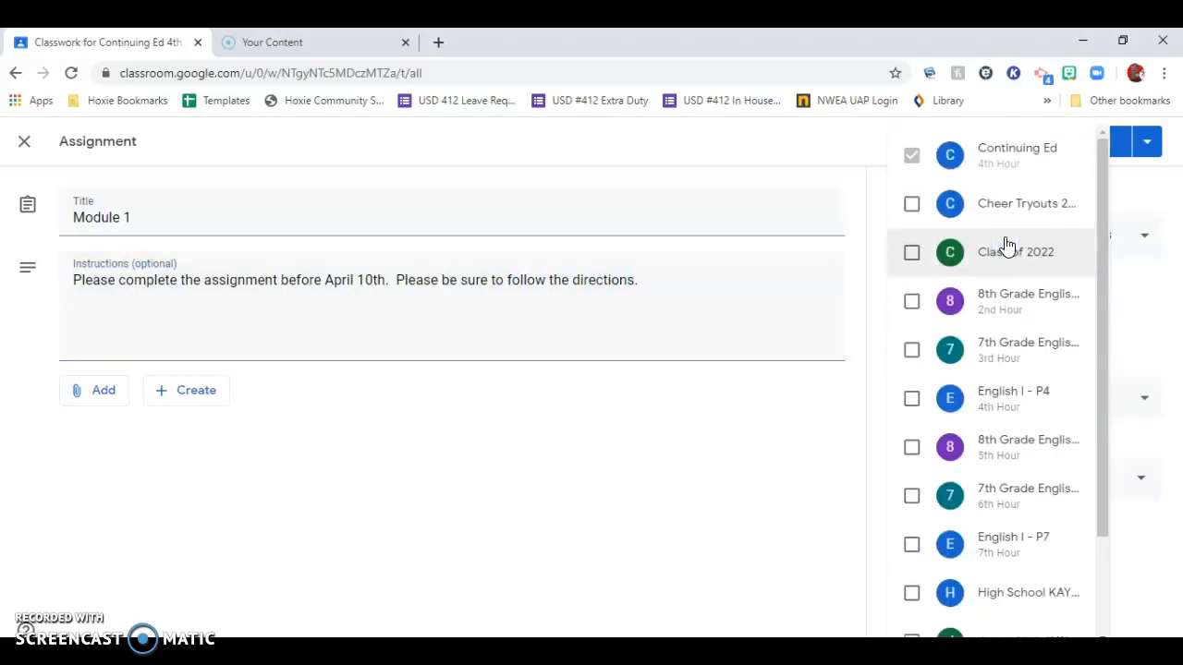
pyautogui.click(819, 185)
pyautogui.click(879, 181)
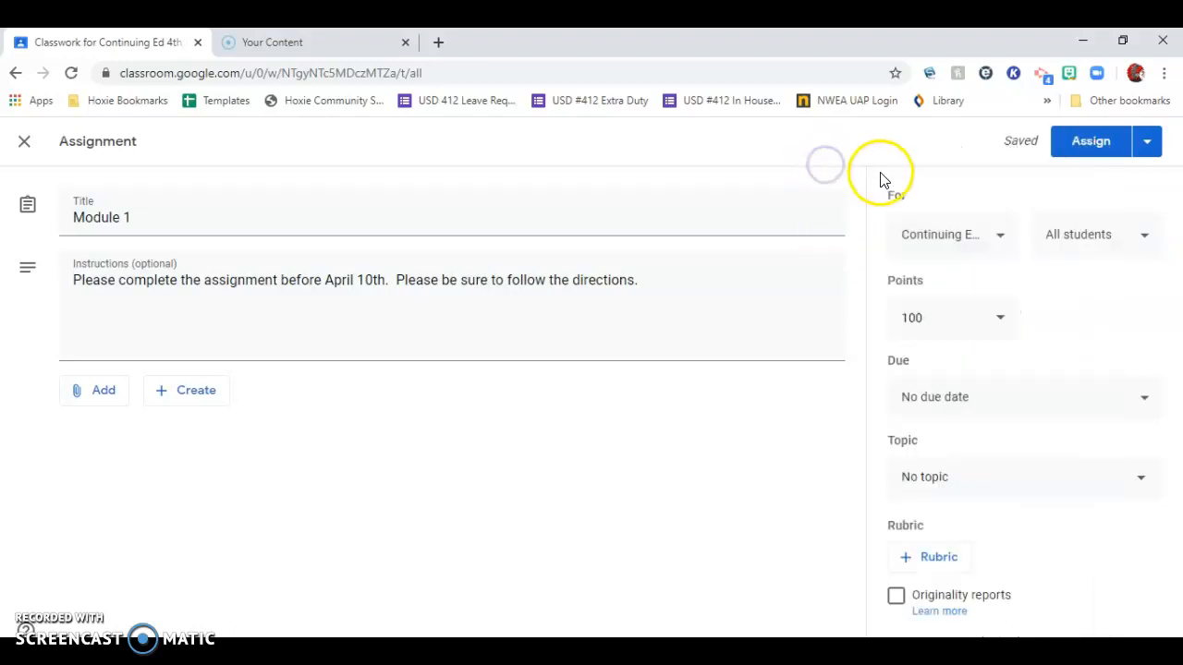
pyautogui.click(968, 237)
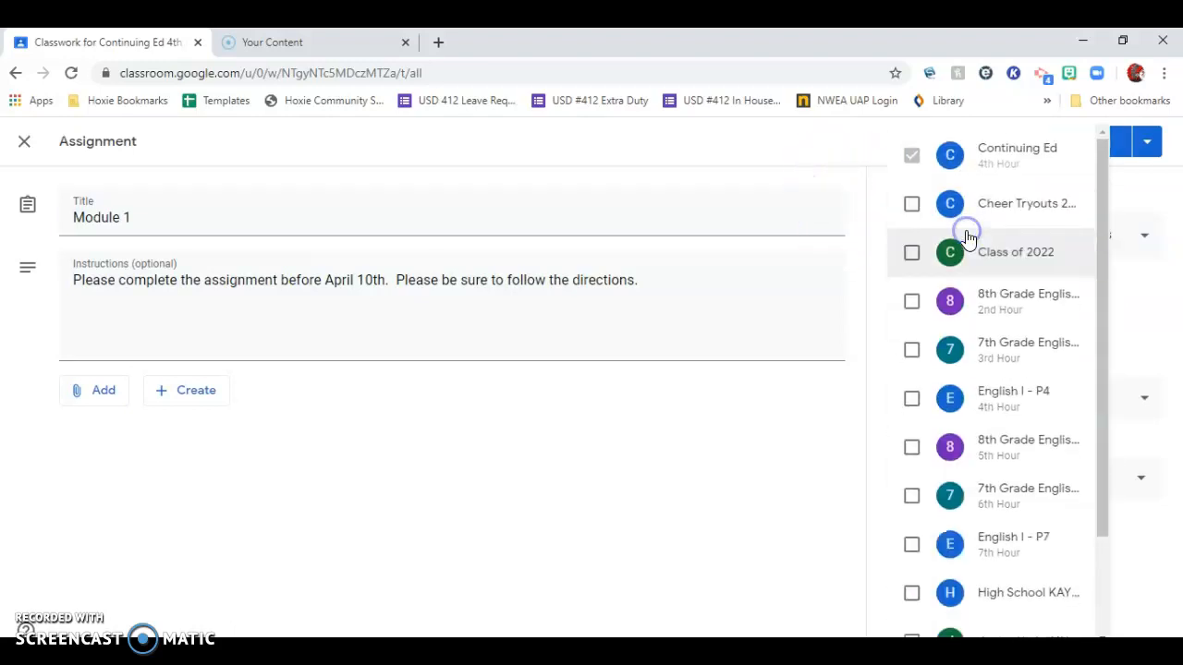
pyautogui.click(912, 351)
pyautogui.click(913, 399)
pyautogui.click(913, 447)
pyautogui.click(912, 398)
pyautogui.click(912, 350)
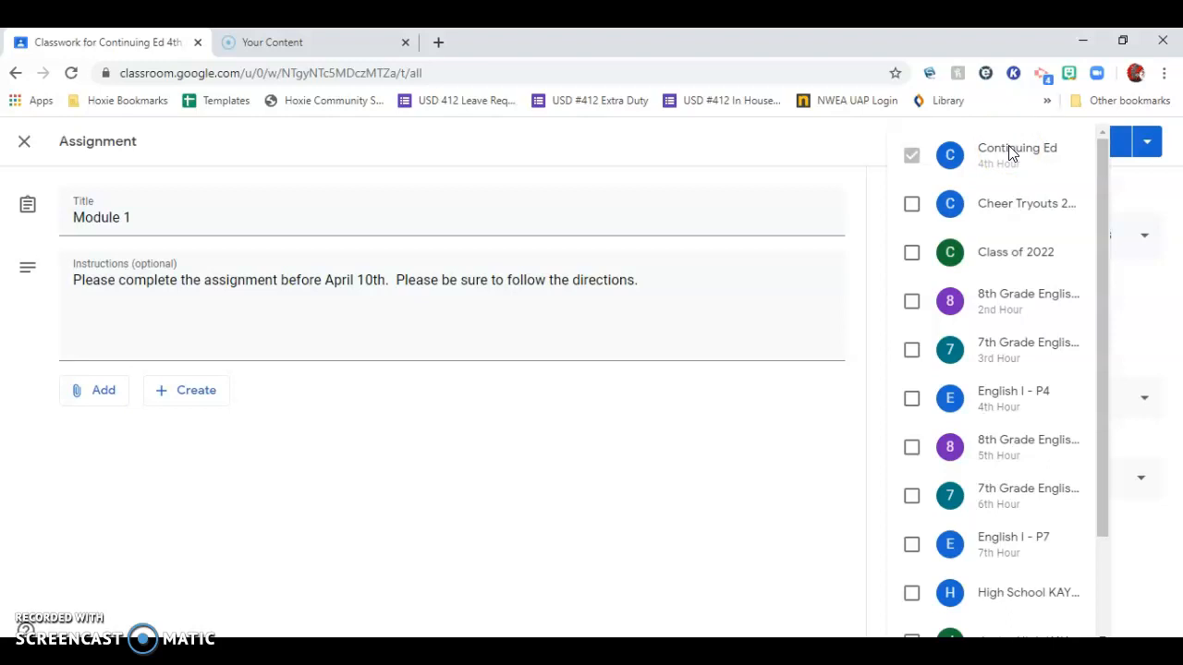
# Try adding the 2nd and 5th Hour 8th Grade English classes as recipients, clear both, and view the student choices for Continuing Ed.
pyautogui.click(915, 450)
pyautogui.click(913, 301)
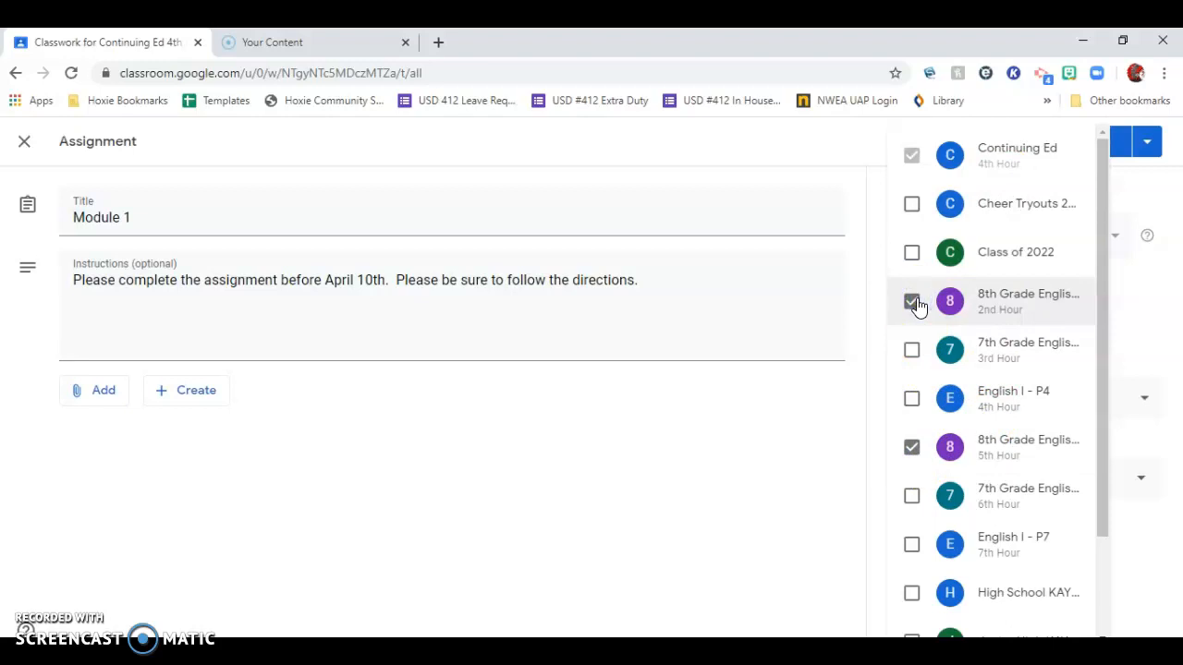
pyautogui.click(914, 302)
pyautogui.click(912, 448)
pyautogui.click(739, 440)
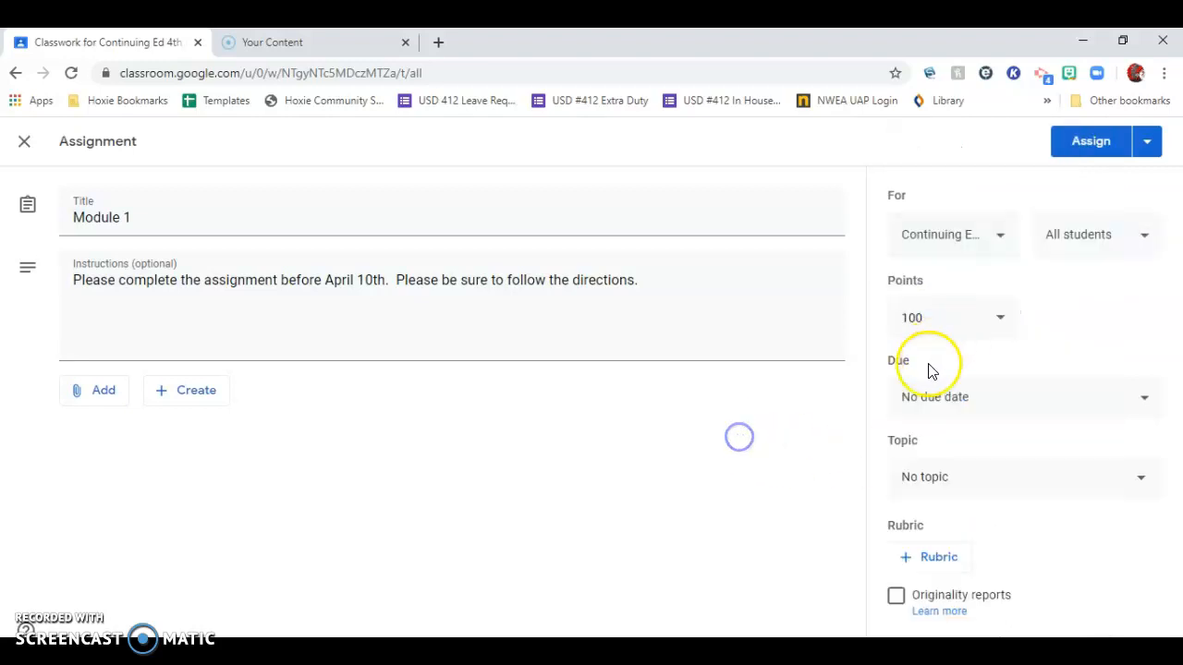
pyautogui.click(1067, 238)
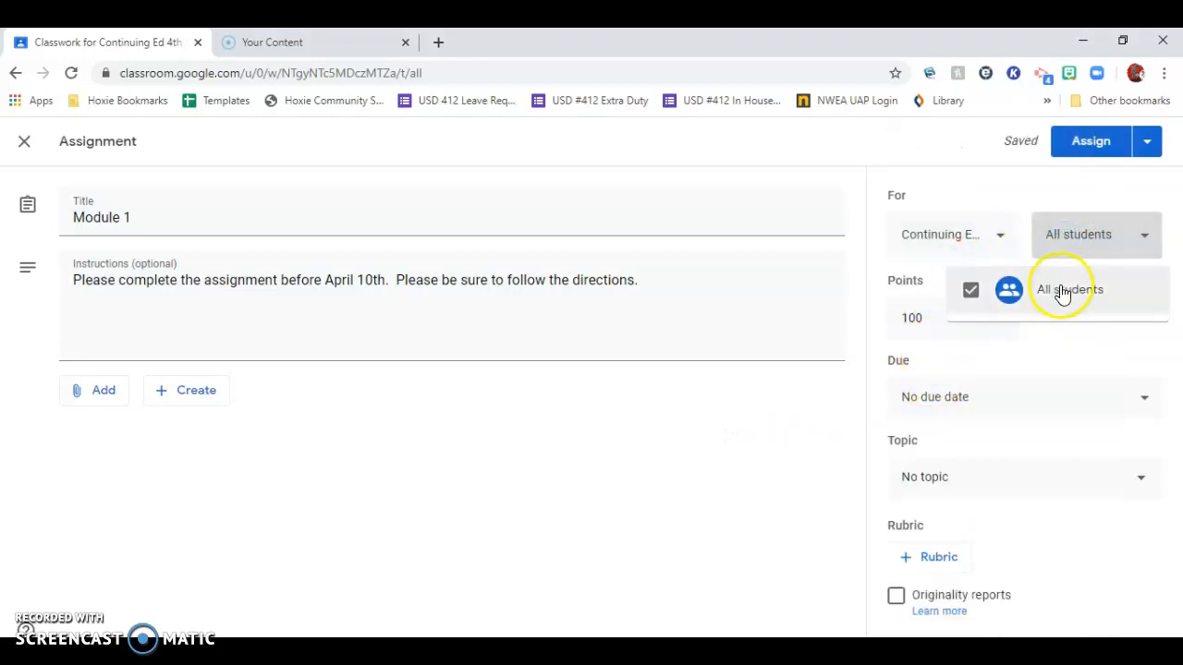
pyautogui.click(993, 237)
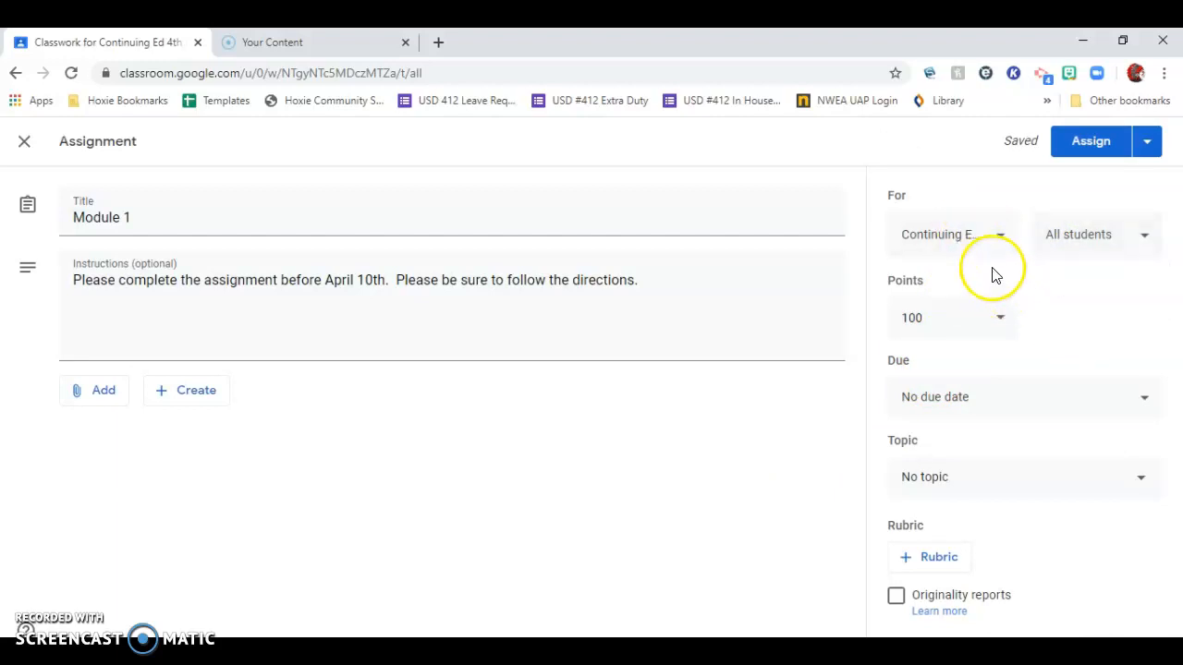
# Switch the assignment's points to Ungraded, and replace that with 1000 points.
pyautogui.click(961, 320)
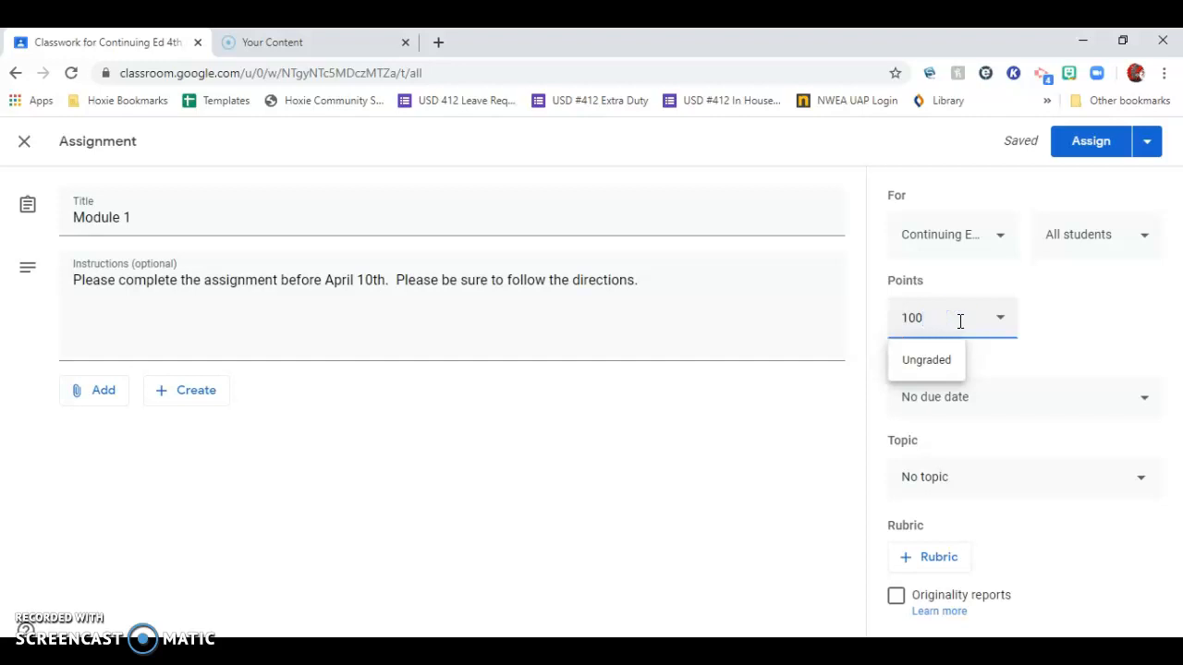
pyautogui.click(944, 357)
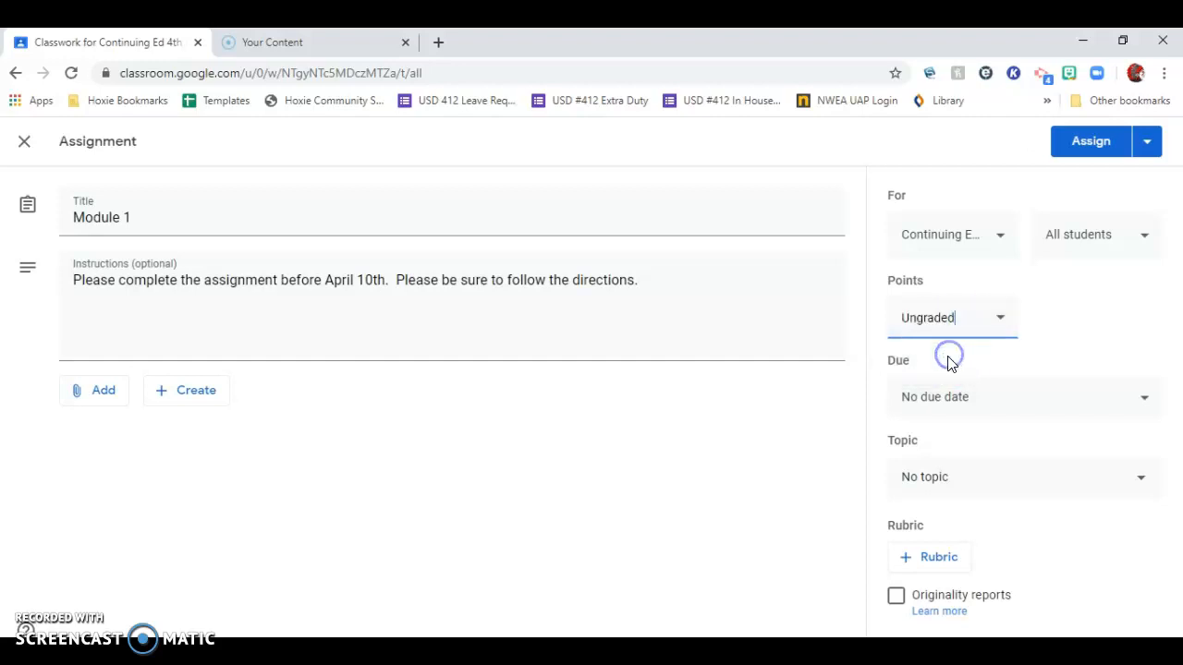
pyautogui.write('100')
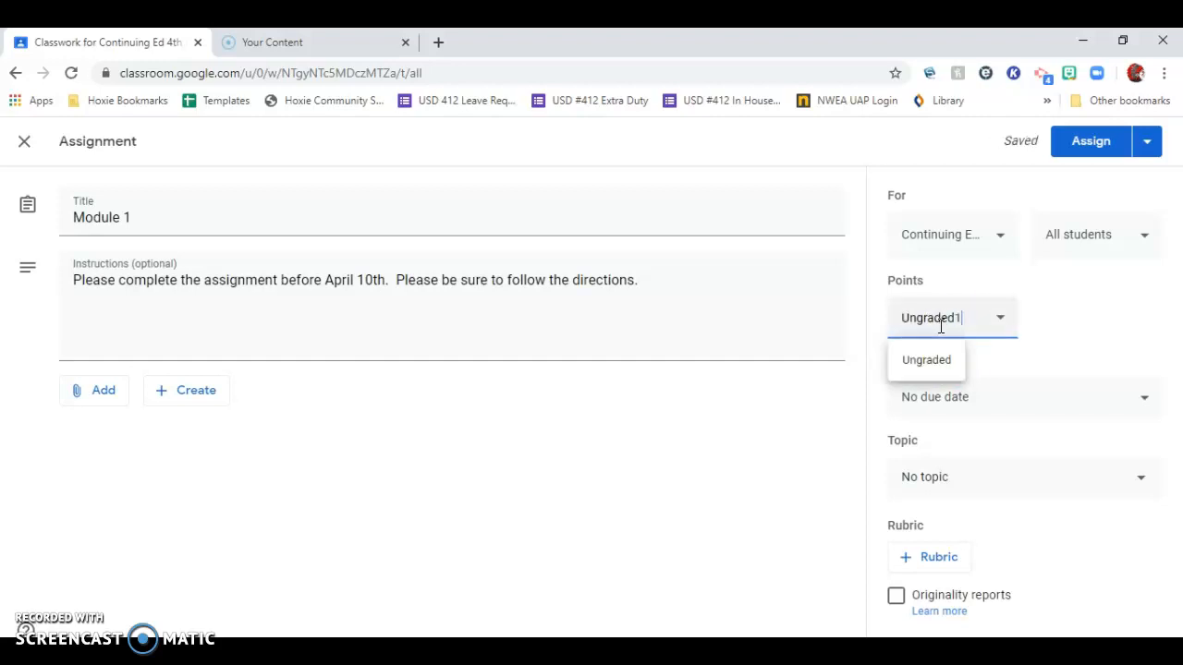
pyautogui.press('BackSpace')
pyautogui.press('BackSpace')
pyautogui.press('BackSpace')
pyautogui.press('BackSpace')
pyautogui.press('BackSpace')
pyautogui.press('BackSpace')
pyautogui.press('BackSpace')
pyautogui.press('BackSpace')
pyautogui.press('BackSpace')
pyautogui.click(1096, 343)
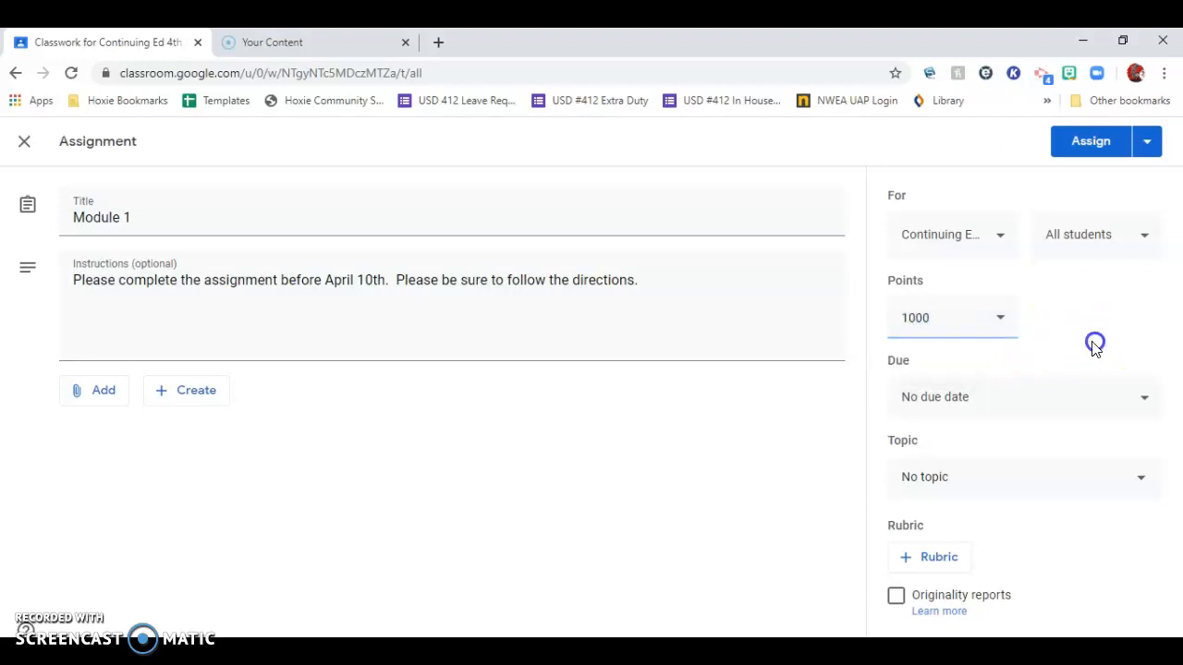
# Make the assignment due on Apr 10, 2020 at 7:00 PM.
pyautogui.click(928, 409)
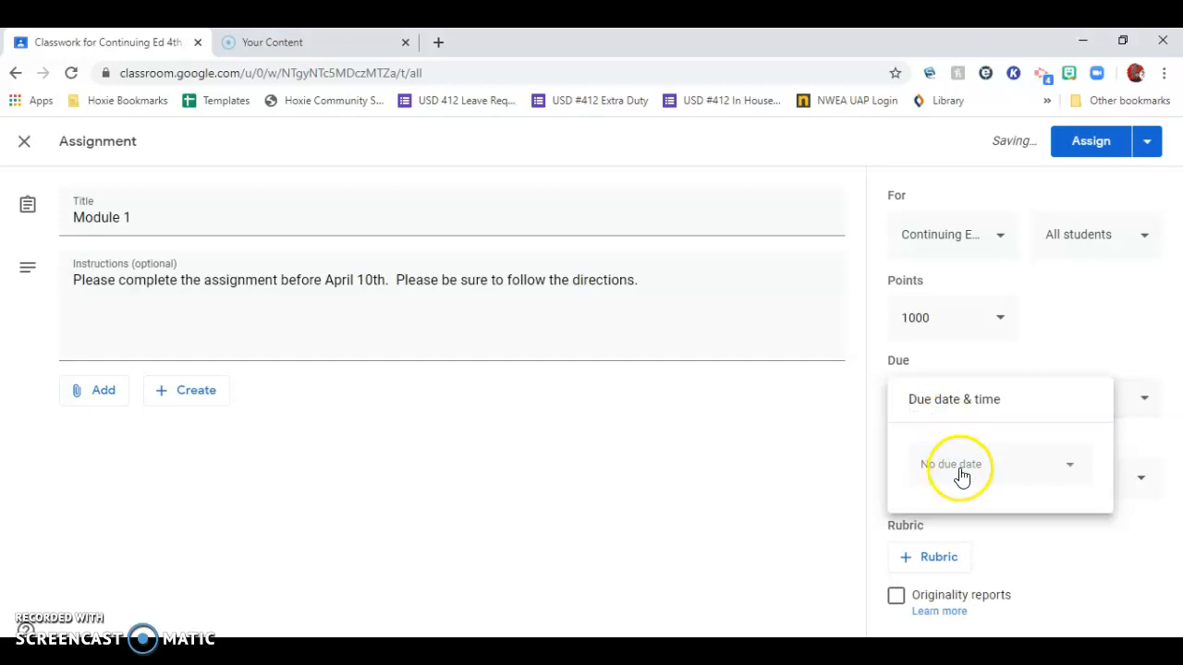
pyautogui.click(959, 473)
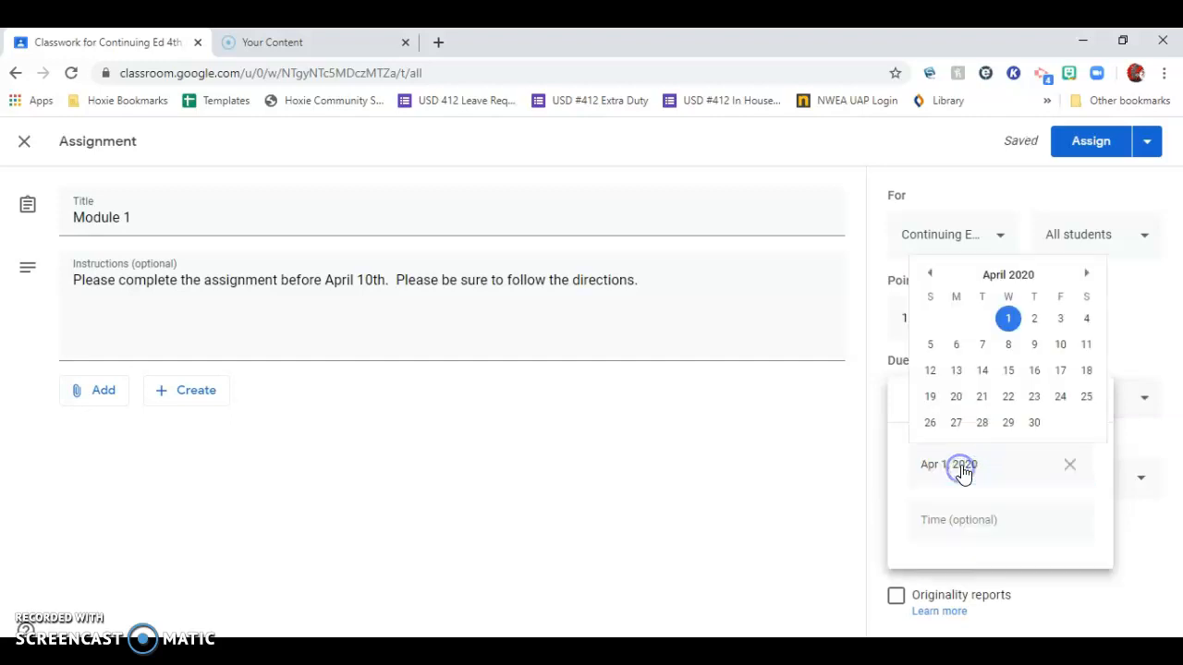
pyautogui.click(1062, 345)
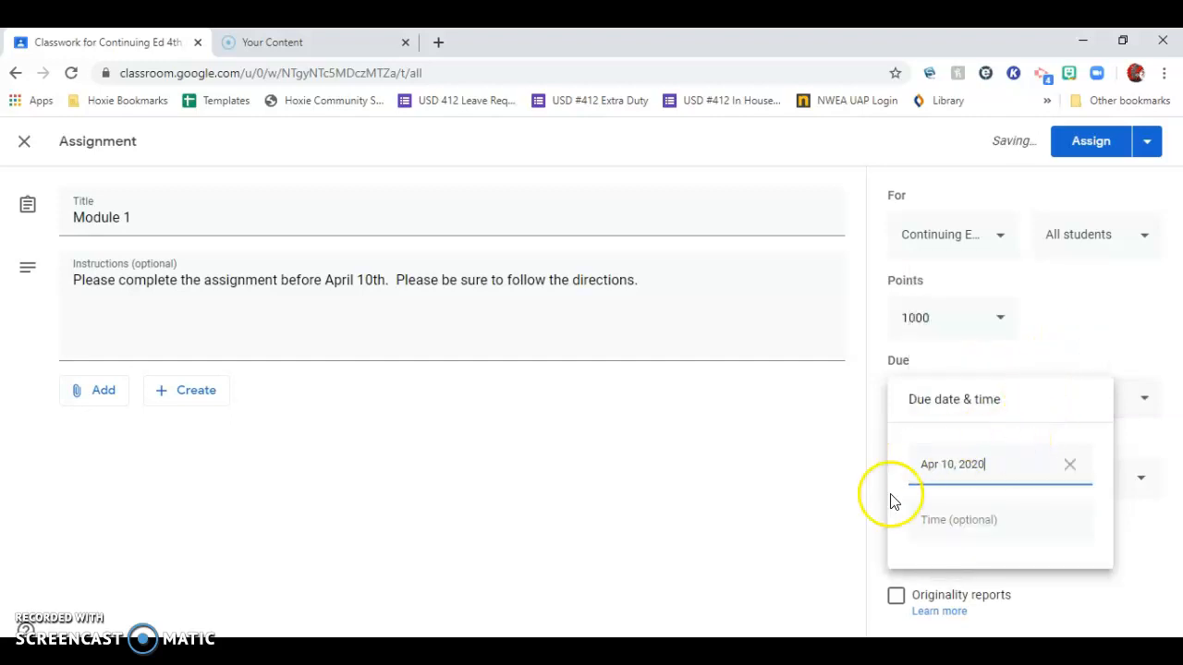
pyautogui.click(954, 530)
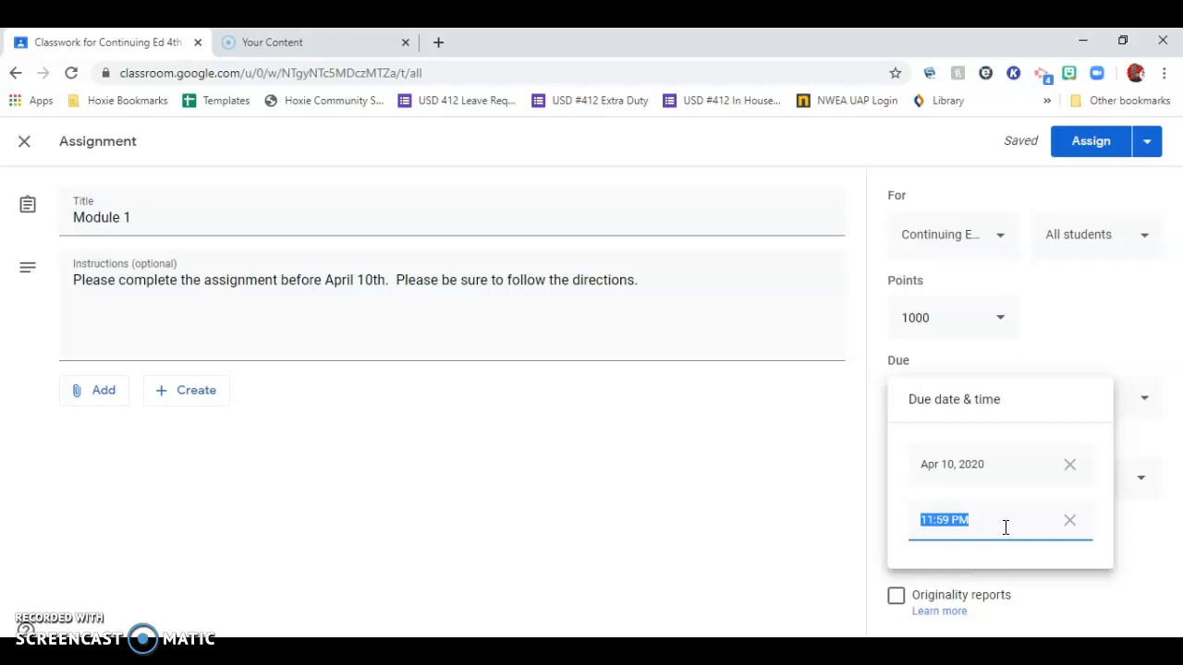
pyautogui.write('7:00PM')
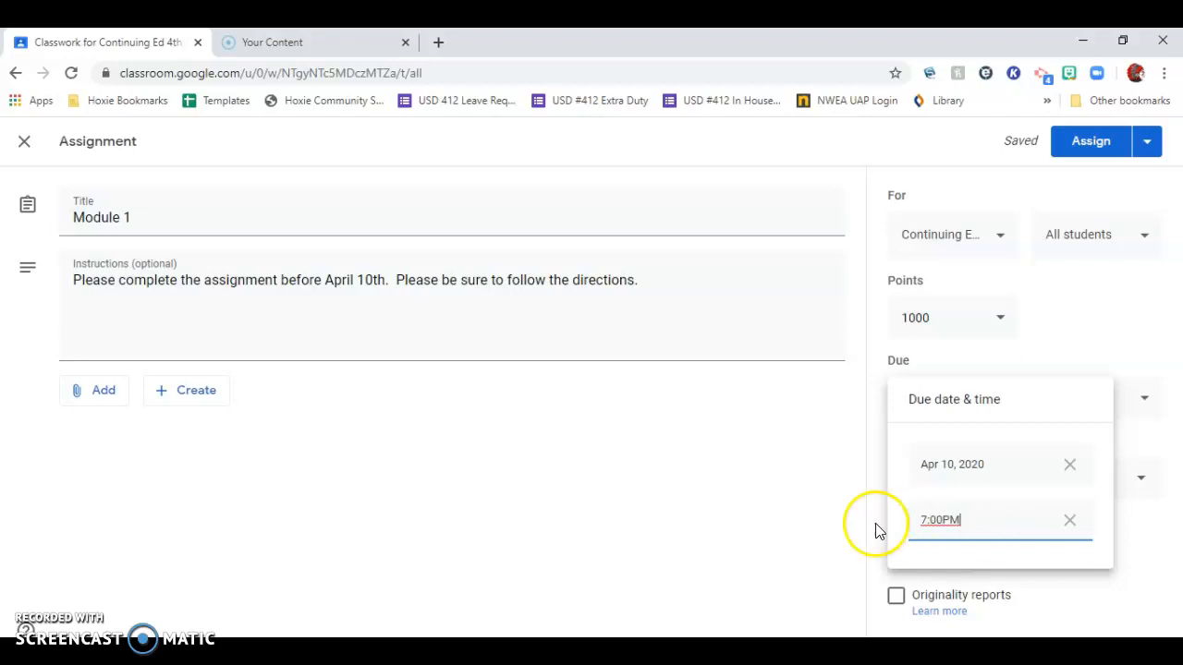
pyautogui.click(787, 515)
# Create a new topic named "Module 1" for the assignment.
pyautogui.click(931, 478)
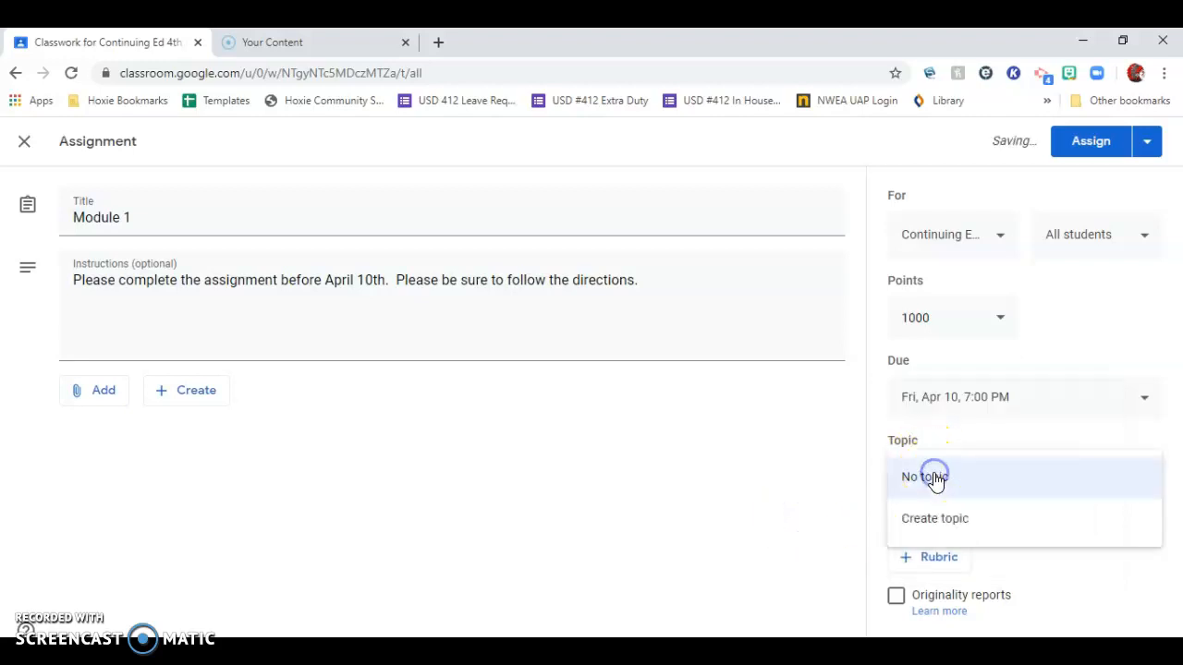
pyautogui.click(936, 524)
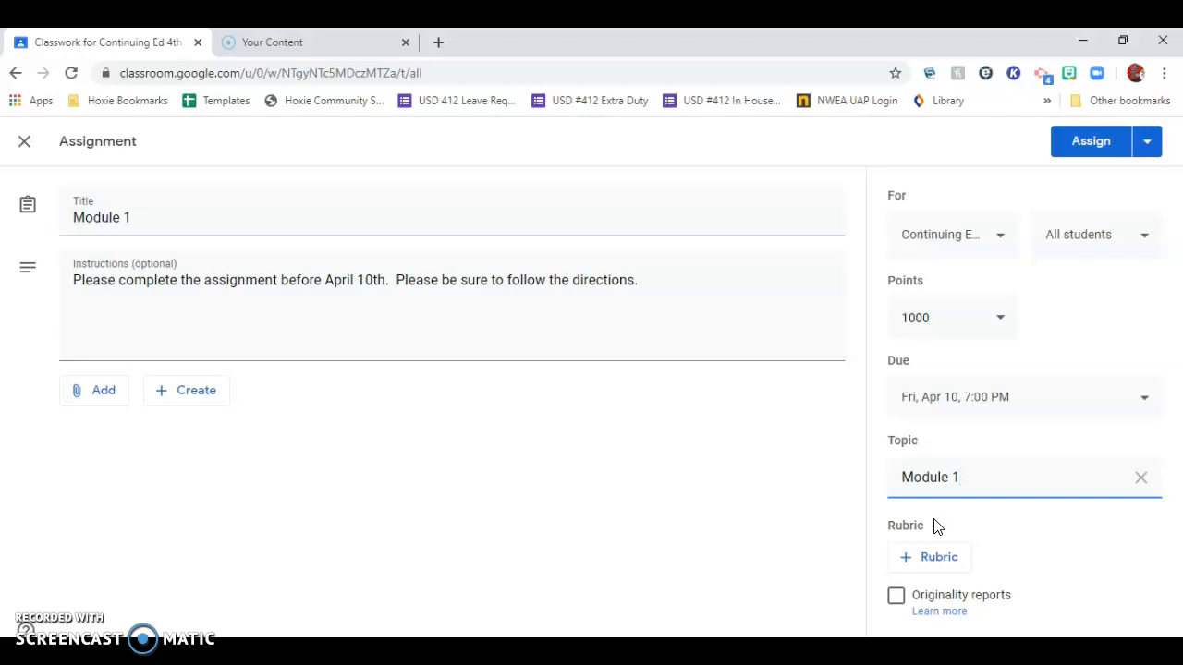
pyautogui.click(741, 574)
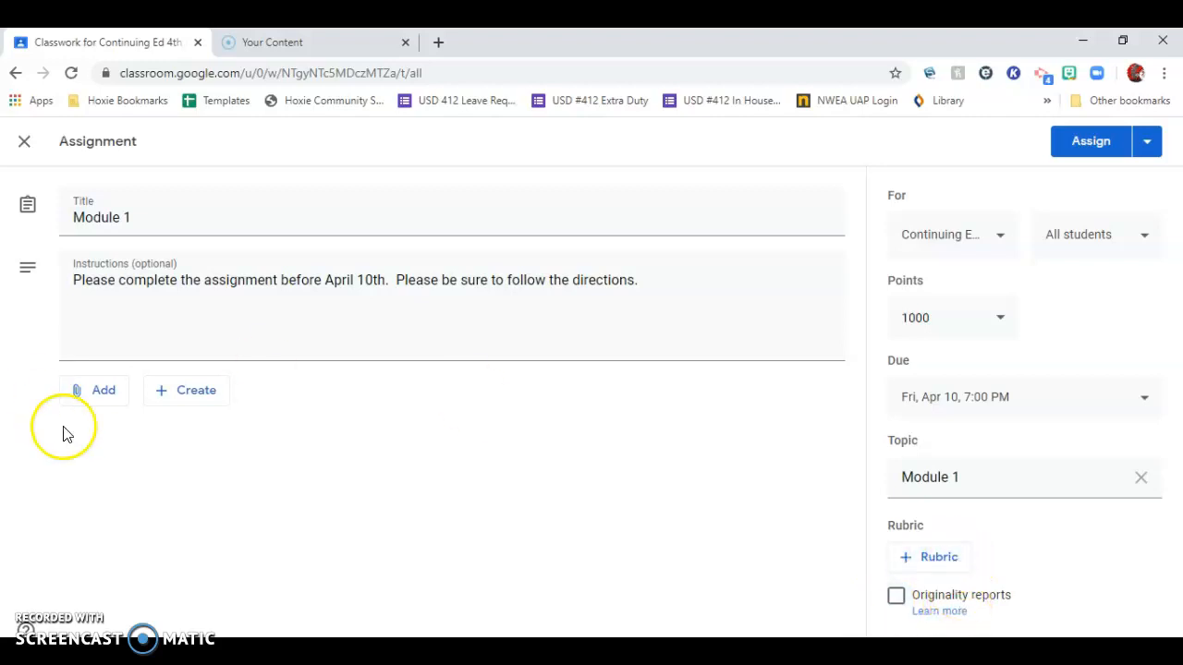
# View the attachment and new-file options, and attach the recent Google Drive document "Hoxie's Jr/Sr High CLP" to the assignment.
pyautogui.click(114, 392)
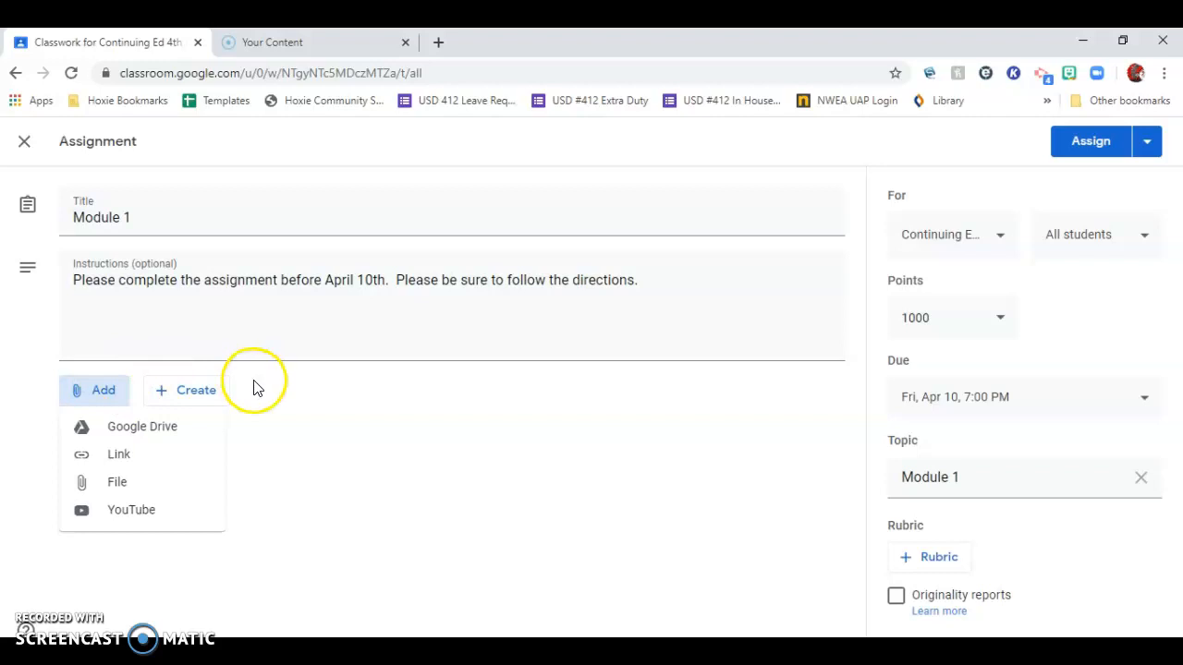
pyautogui.click(198, 393)
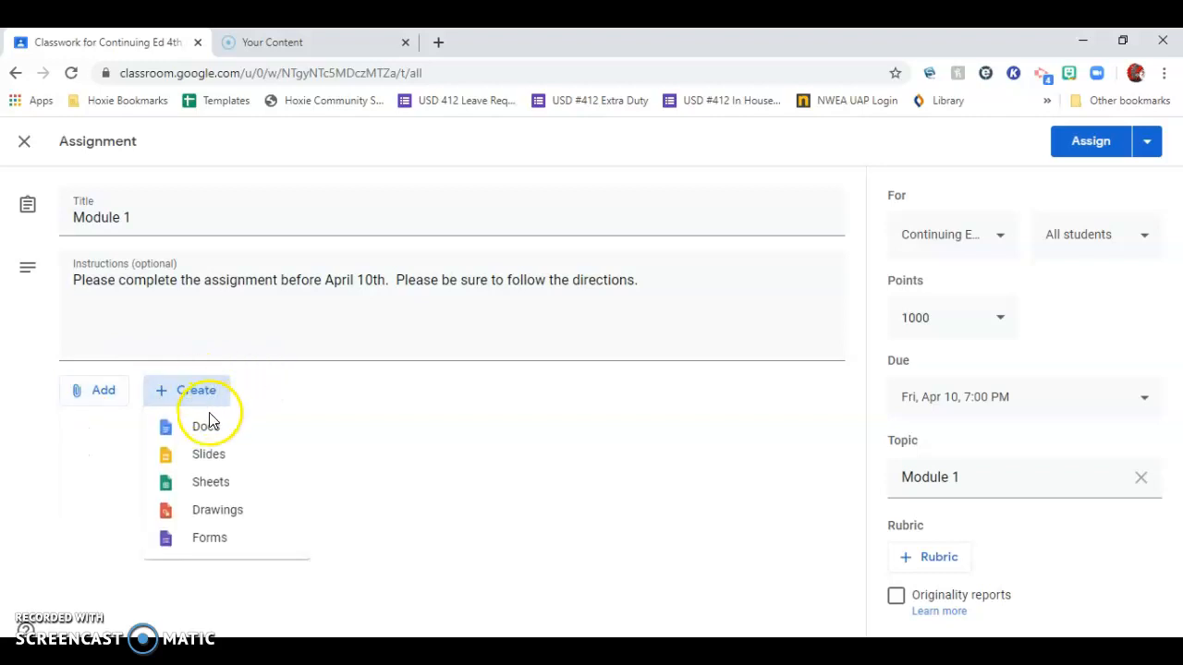
pyautogui.click(81, 393)
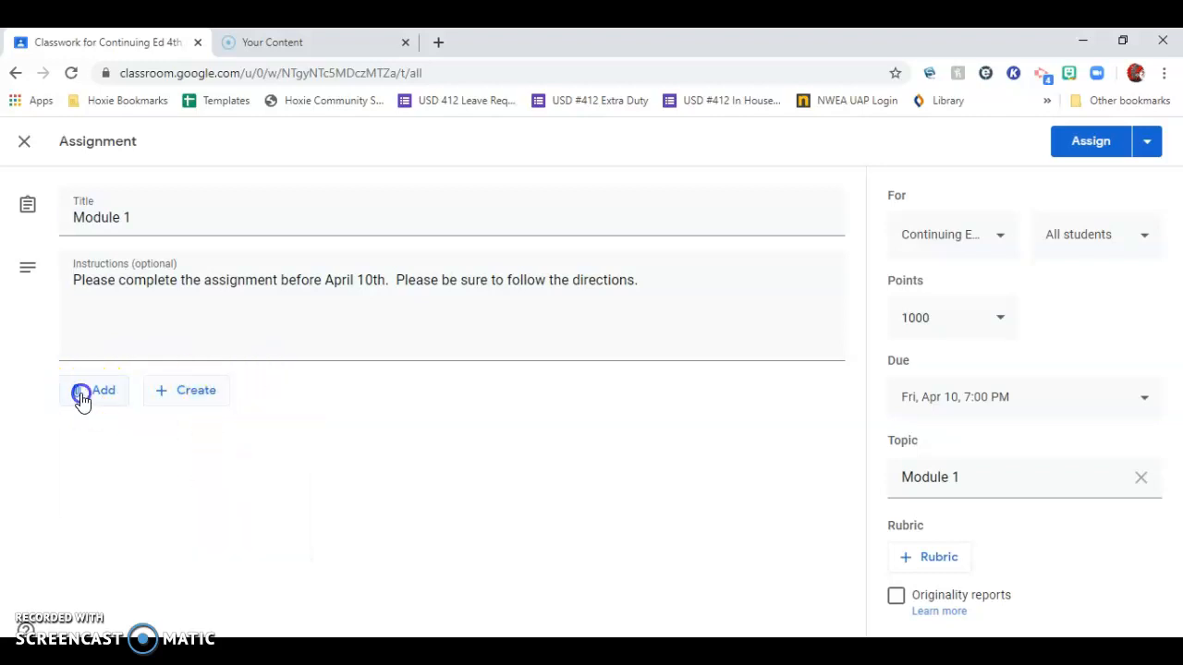
pyautogui.click(120, 427)
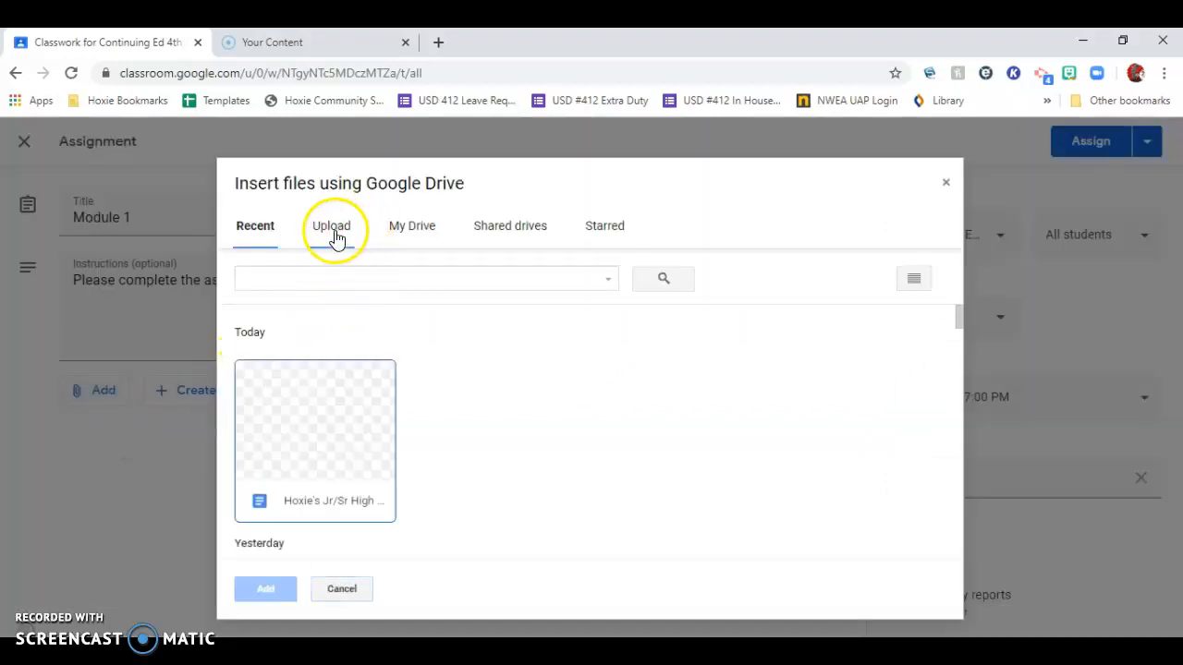
pyautogui.click(305, 397)
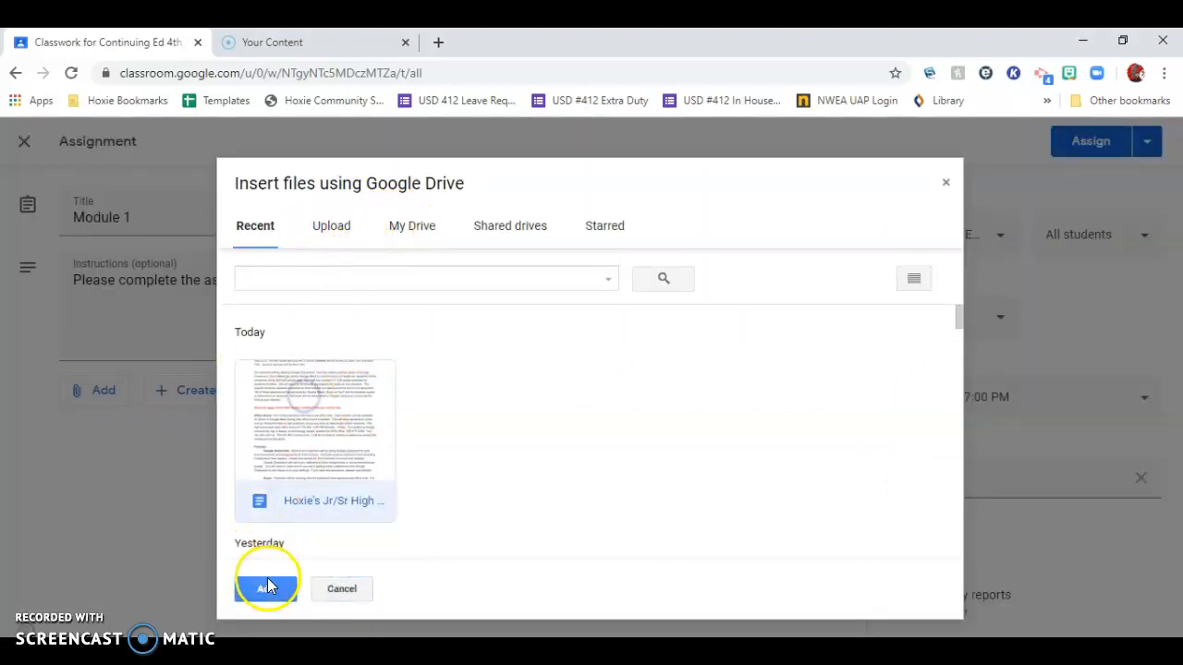
pyautogui.click(265, 589)
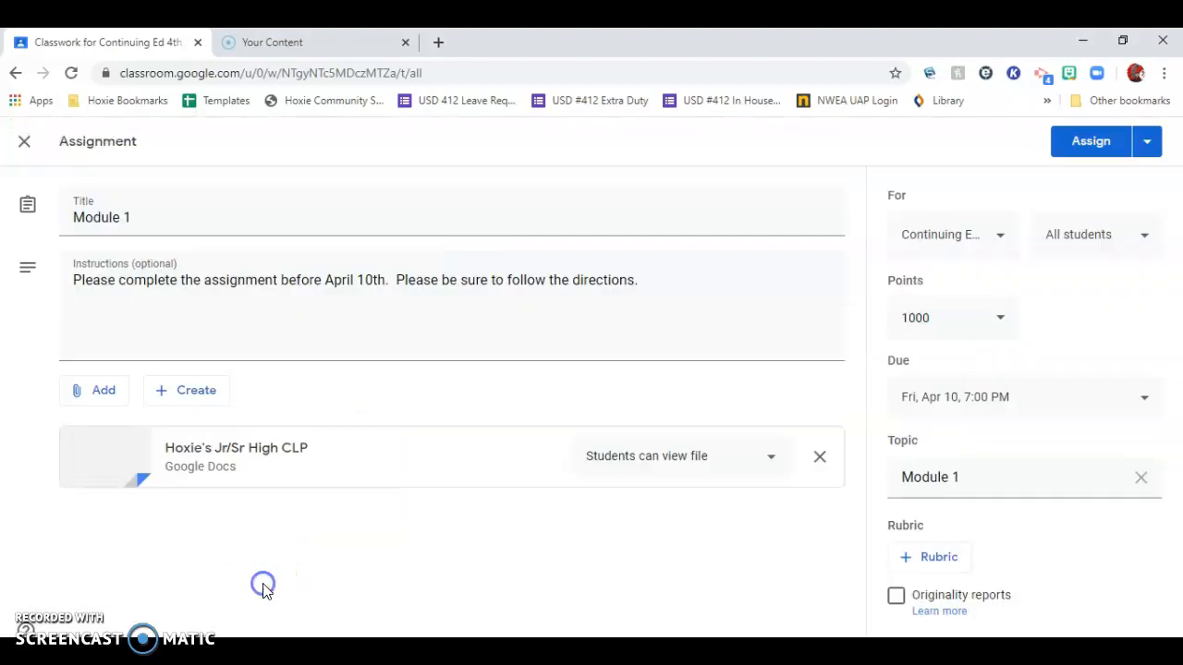
# Create a new Google Form as an attachment to the assignment and open it for editing.
pyautogui.click(197, 394)
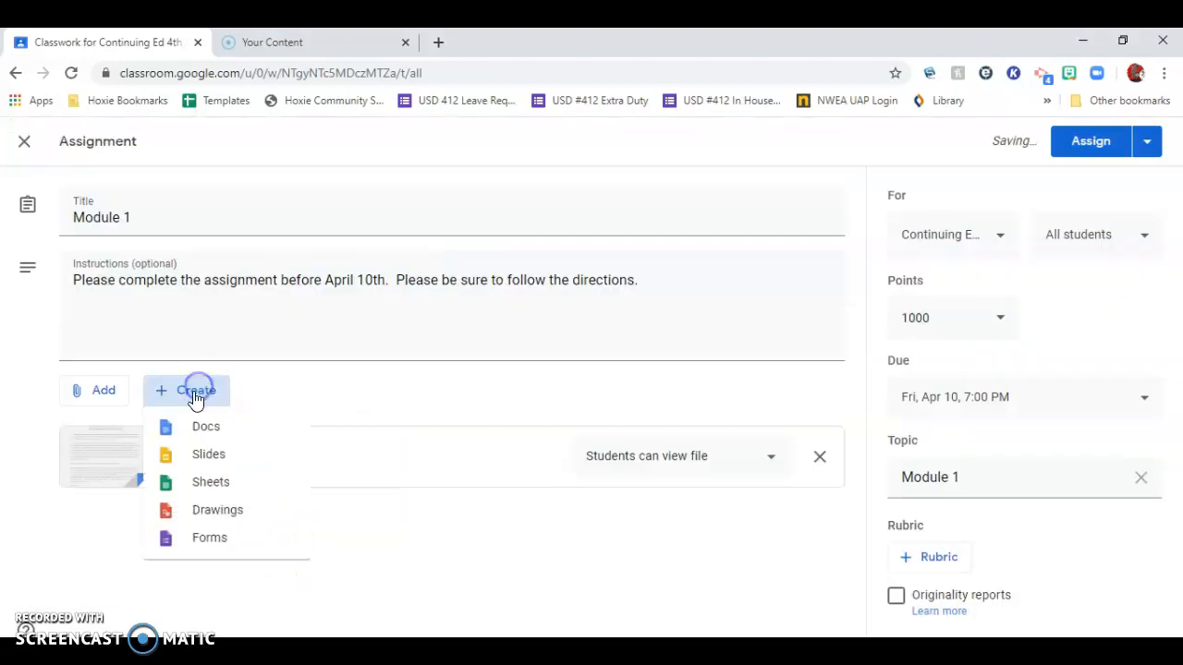
pyautogui.click(205, 539)
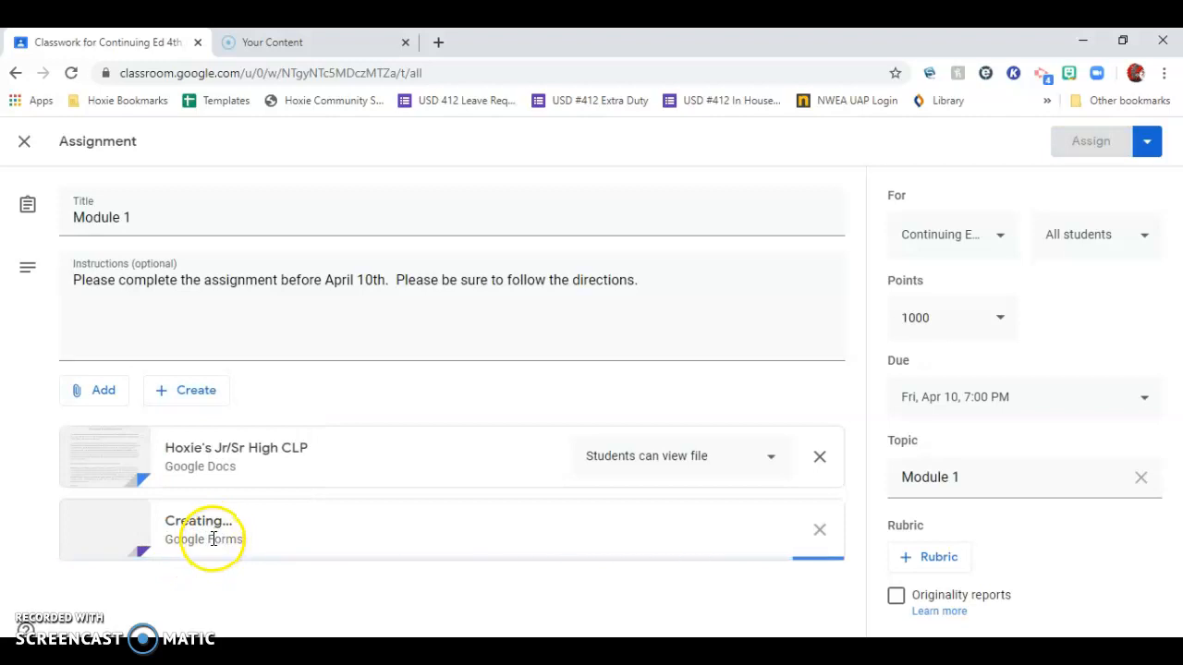
pyautogui.click(220, 530)
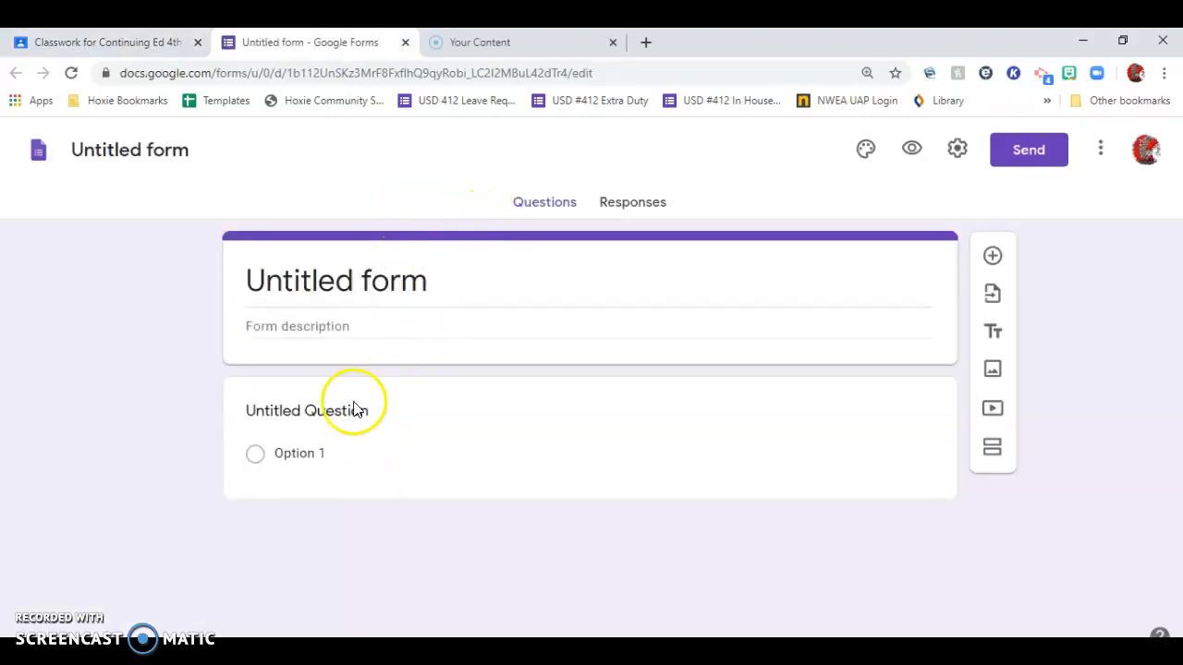
# Write the multiple-choice question "Do you like homeschooling so far?" and add all the suggested answers: Yes, No and Maybe.
pyautogui.click(312, 400)
pyautogui.write('D')
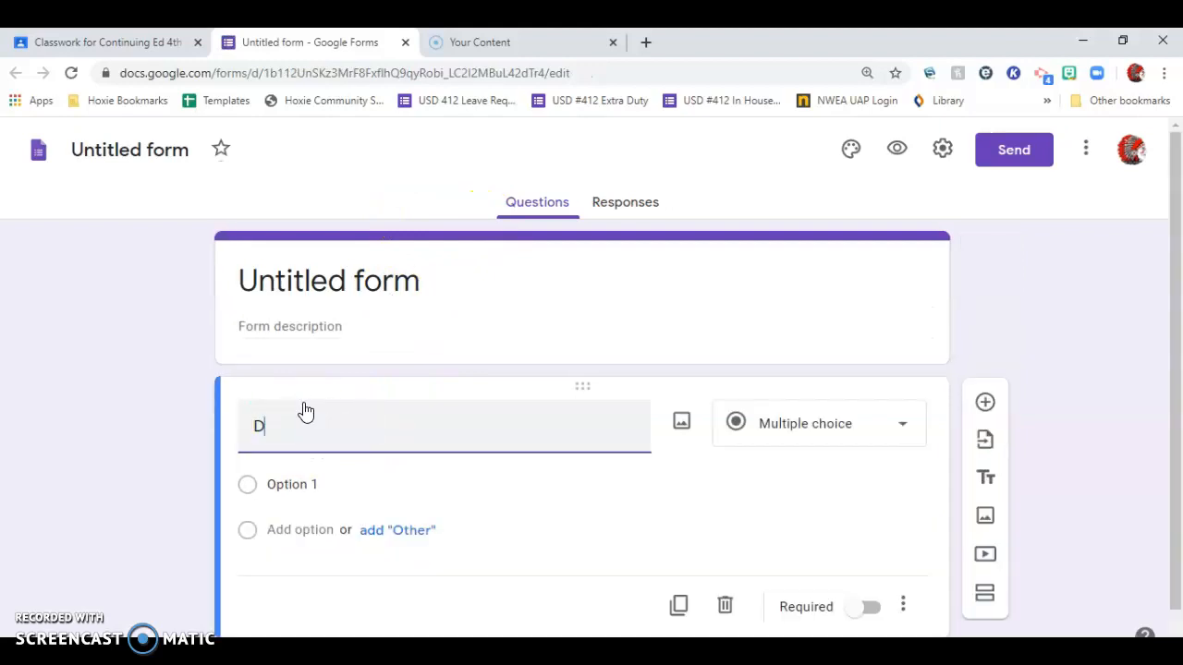
pyautogui.write('o you like ')
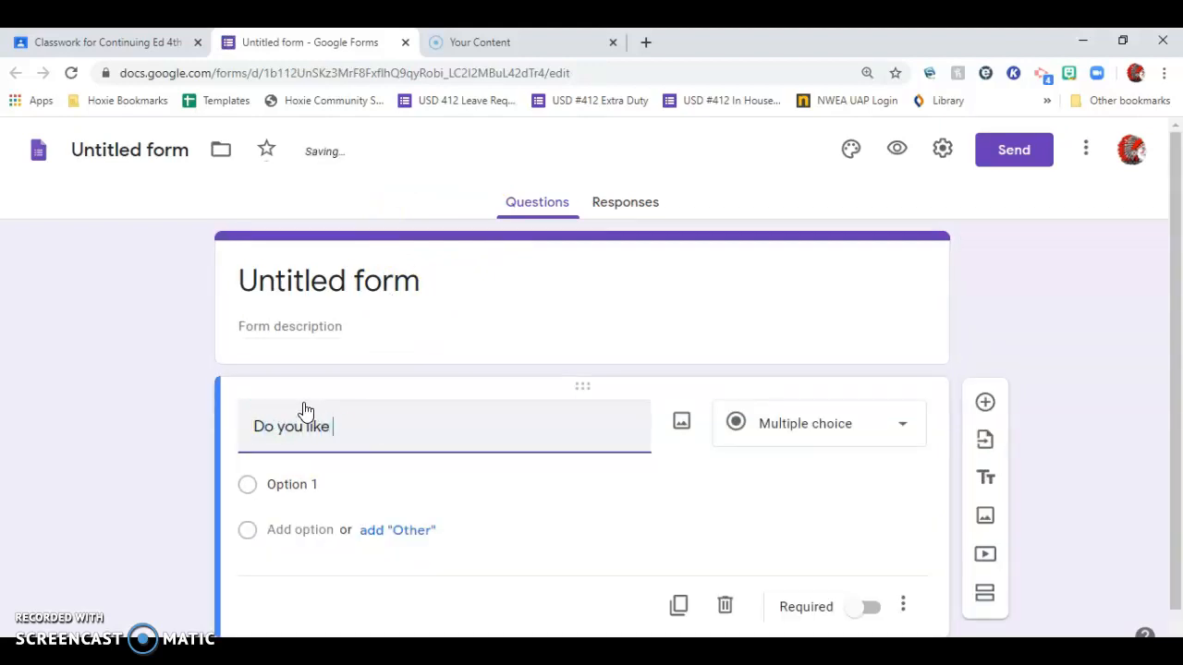
pyautogui.write('h')
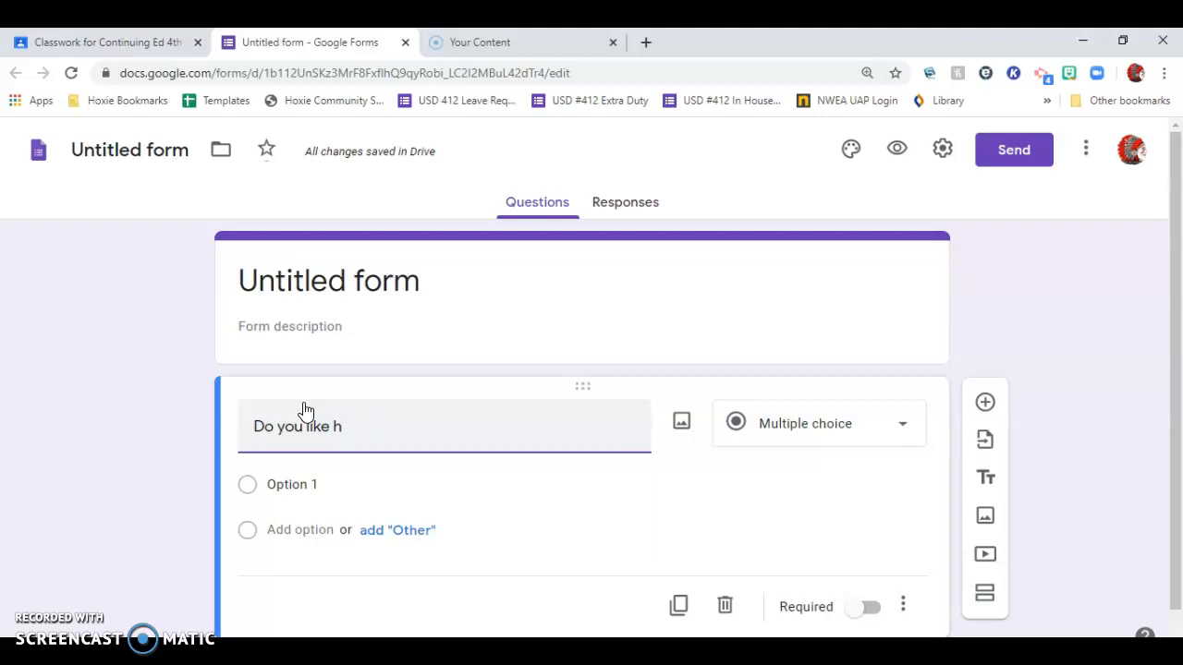
pyautogui.write('omeschooling so')
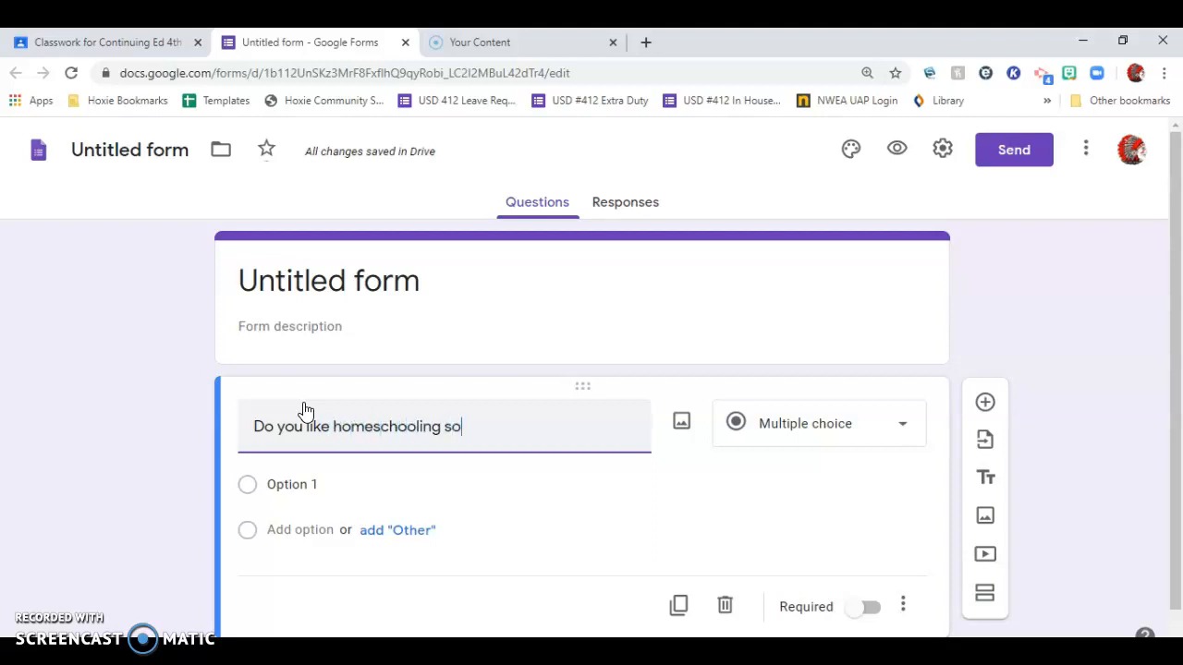
pyautogui.write(' far?')
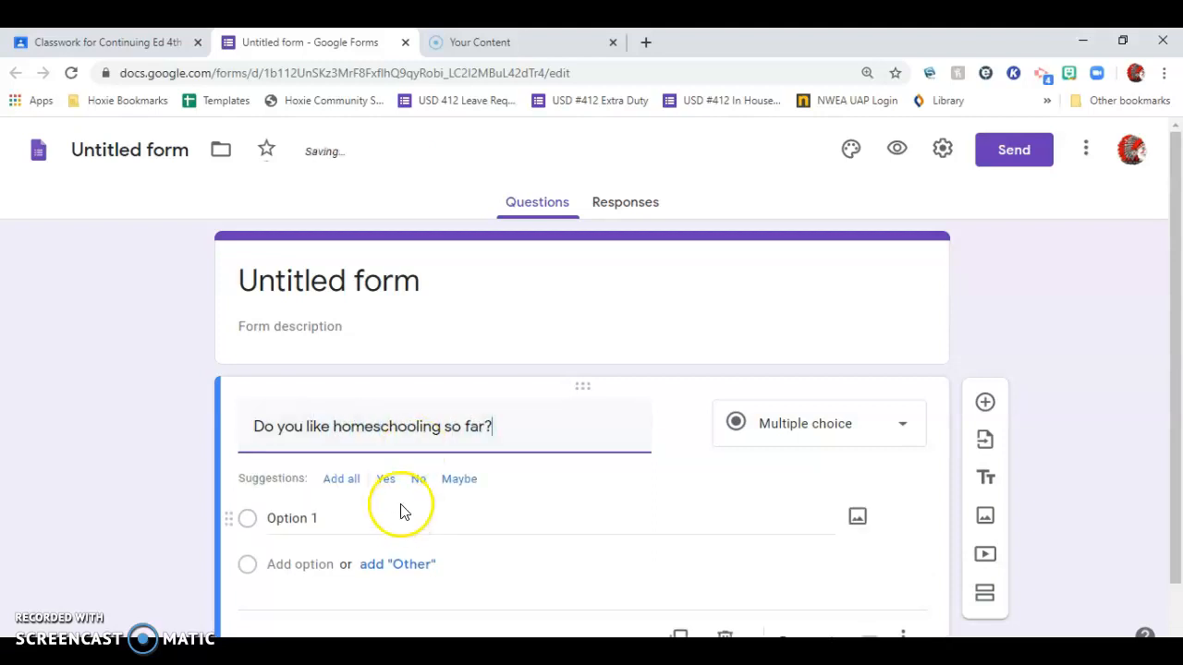
pyautogui.click(297, 524)
pyautogui.click(341, 480)
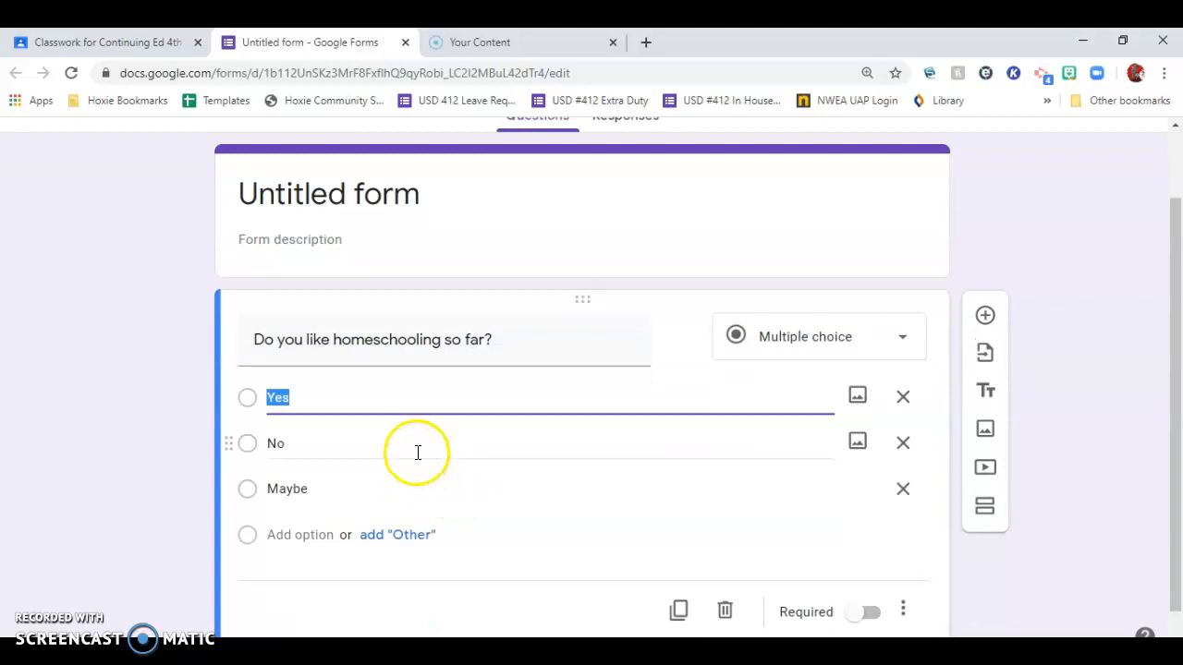
# Change the form's heading to "First assignment".
pyautogui.click(413, 199)
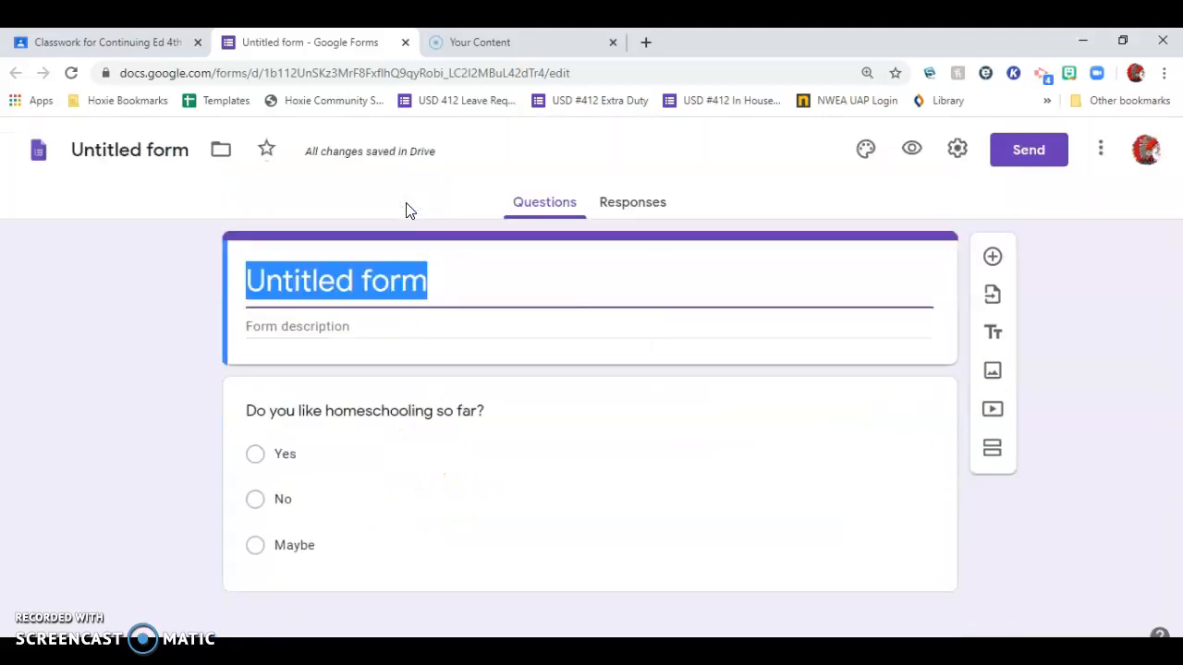
pyautogui.write('First assign,men')
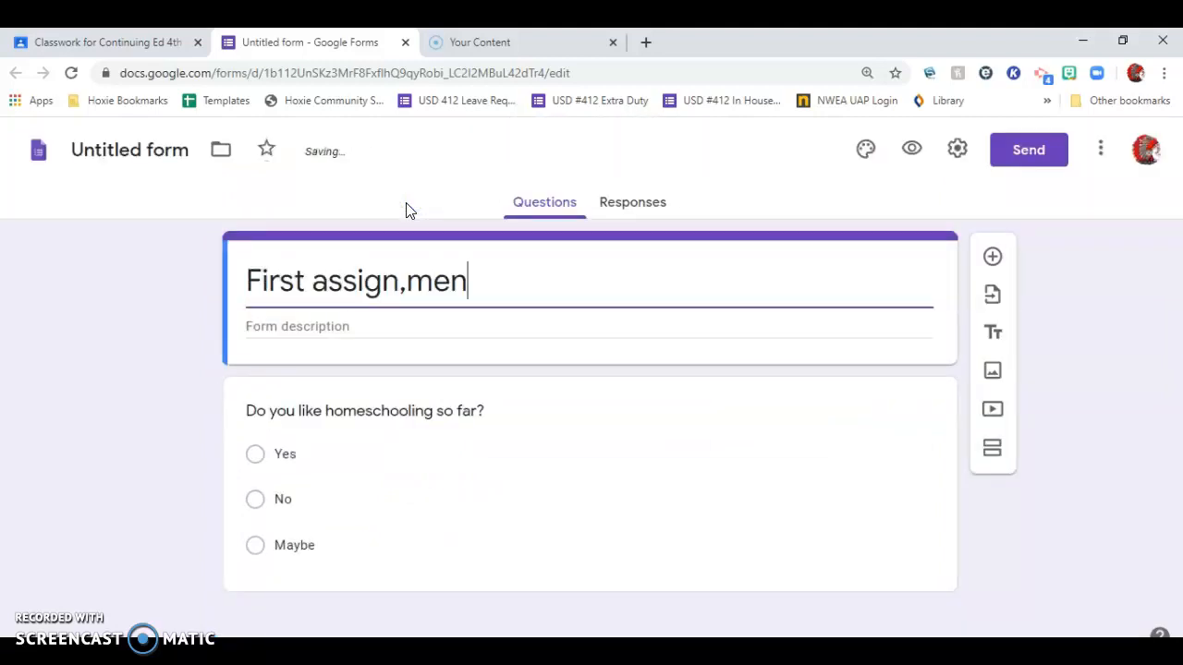
pyautogui.press('BackSpace')
pyautogui.press('BackSpace')
pyautogui.press('BackSpace')
pyautogui.press('BackSpace')
pyautogui.write('ment')
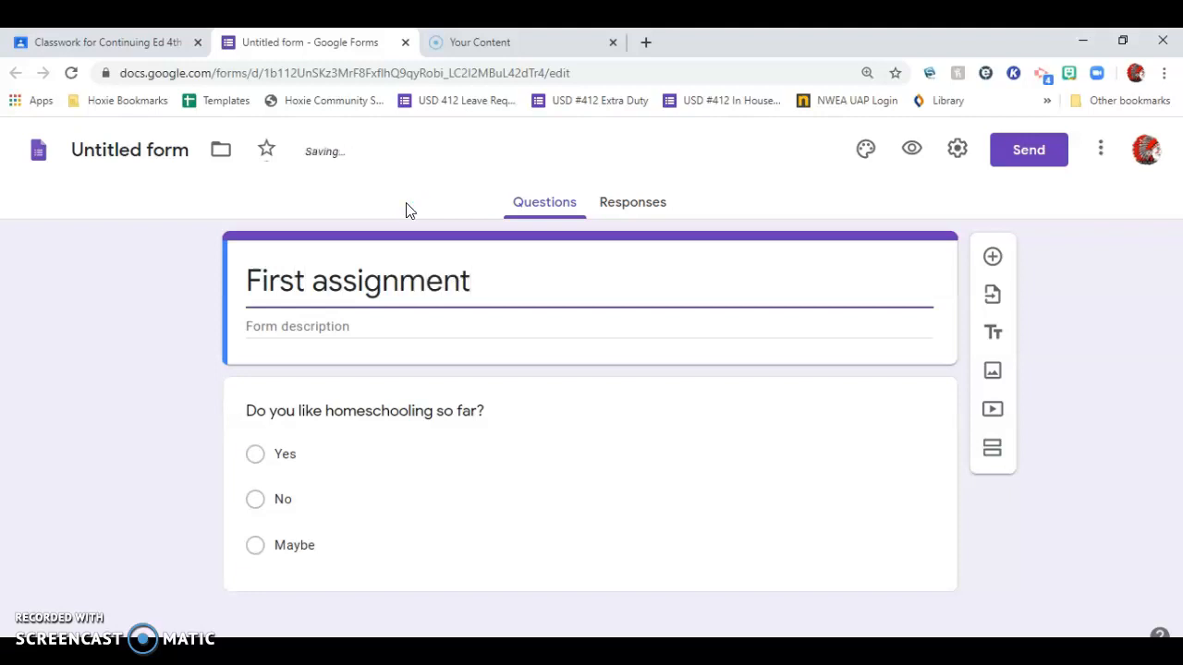
pyautogui.click(97, 309)
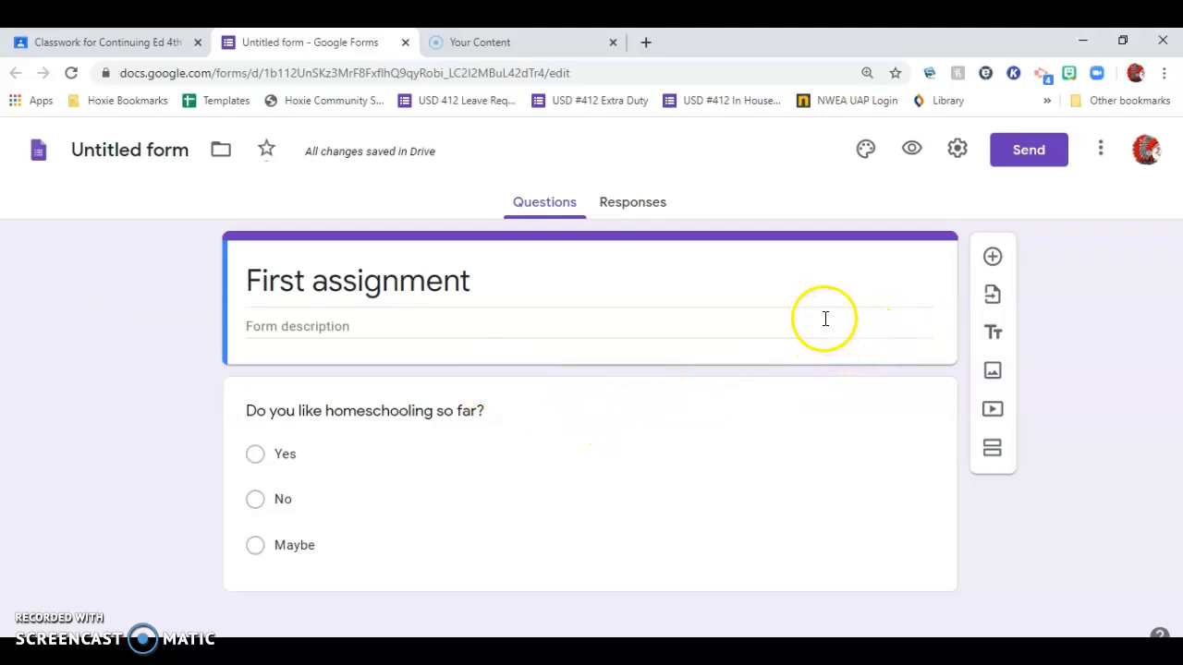
# Rename the form file as "Module 1".
pyautogui.click(172, 145)
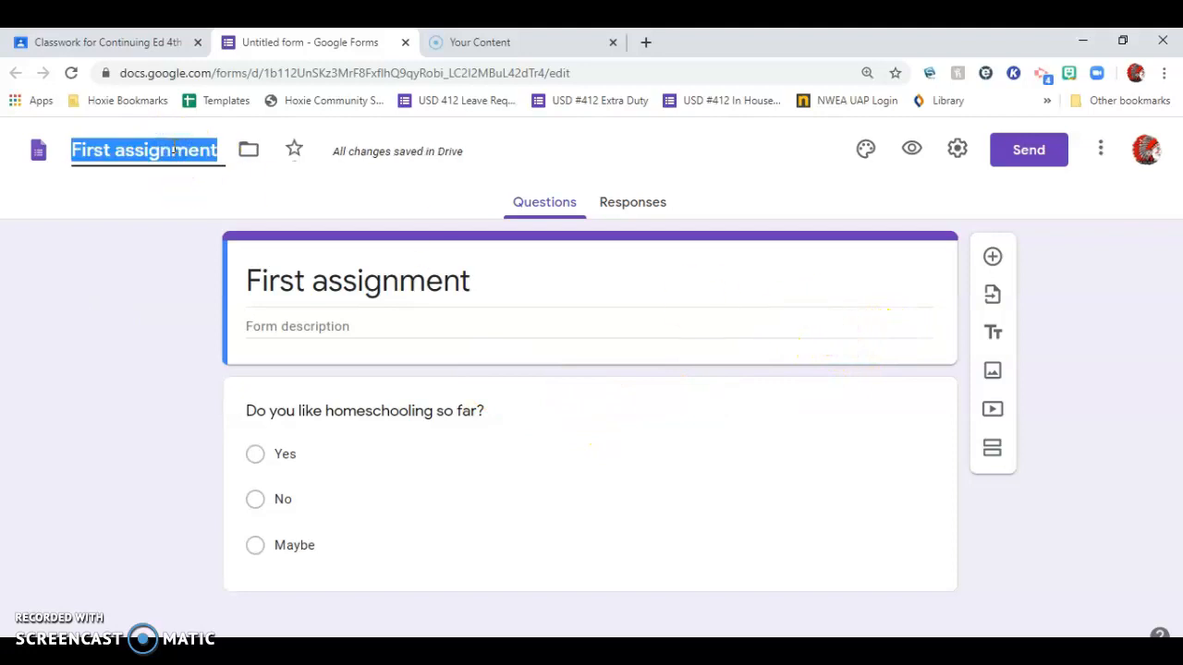
pyautogui.write('Module 1')
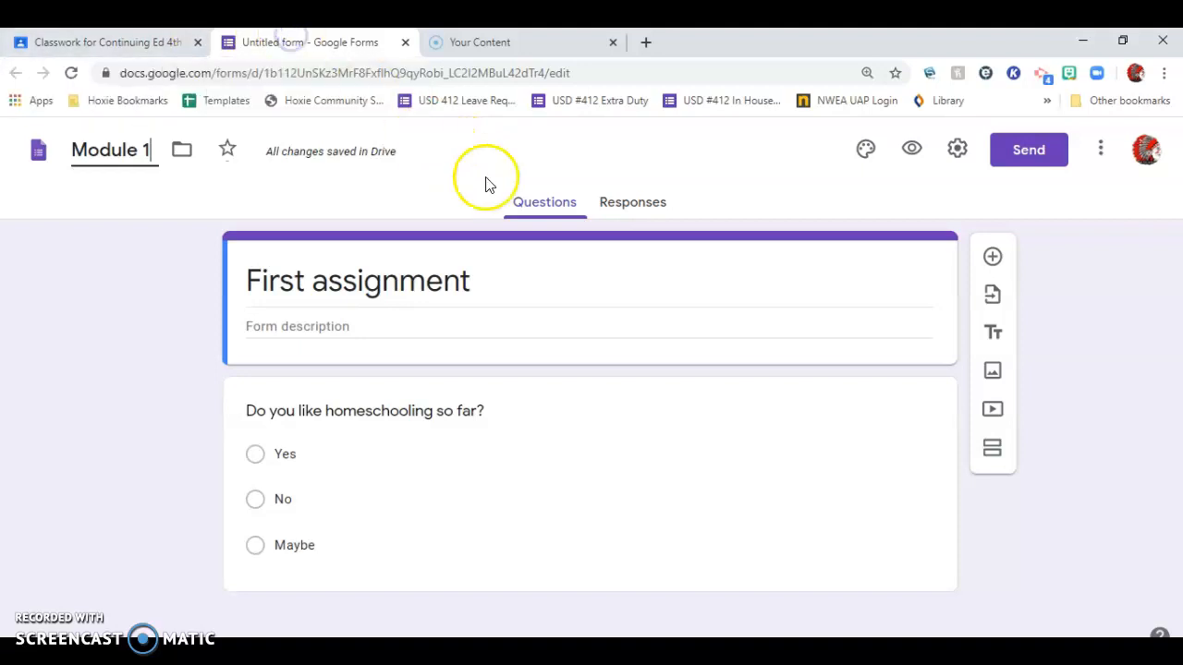
pyautogui.click(824, 188)
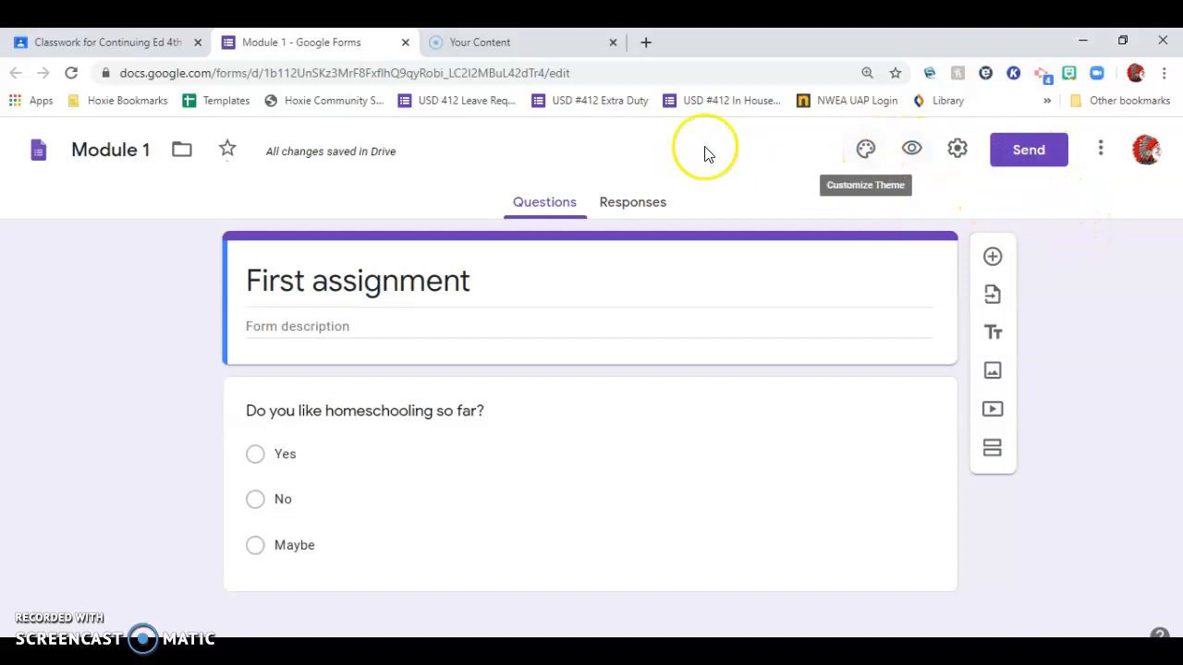
pyautogui.click(335, 153)
# Return to the Classroom assignment and set the "Hoxie's Jr/Sr High CLP" document to make a copy for each student.
pyautogui.click(103, 42)
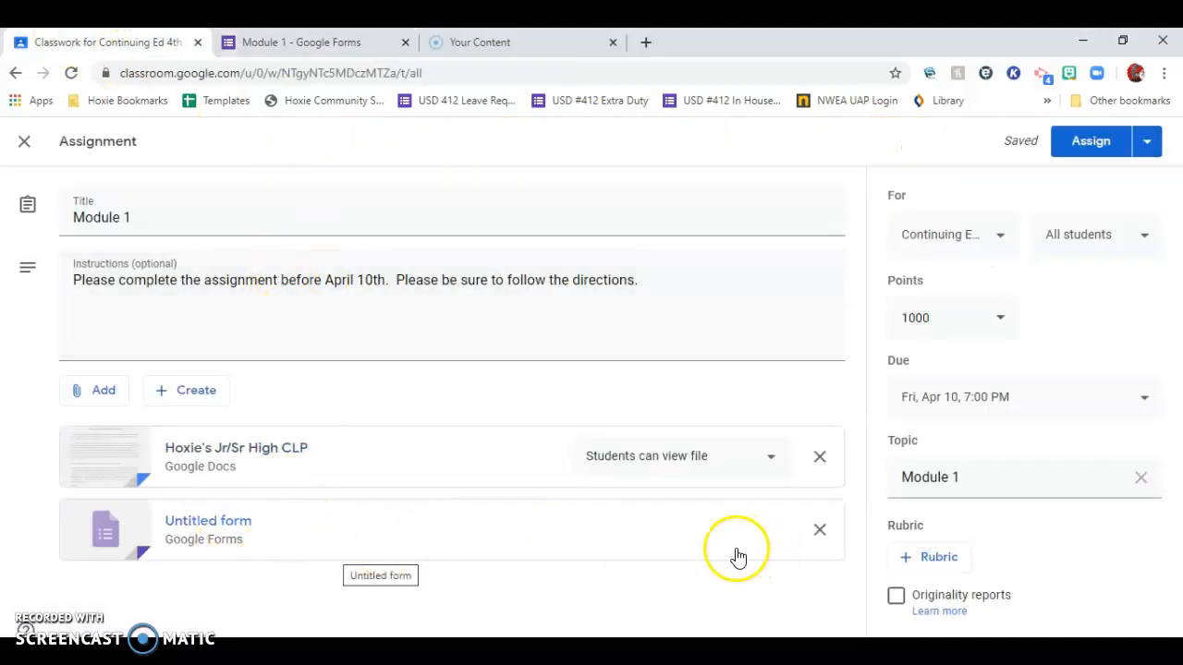
pyautogui.click(710, 574)
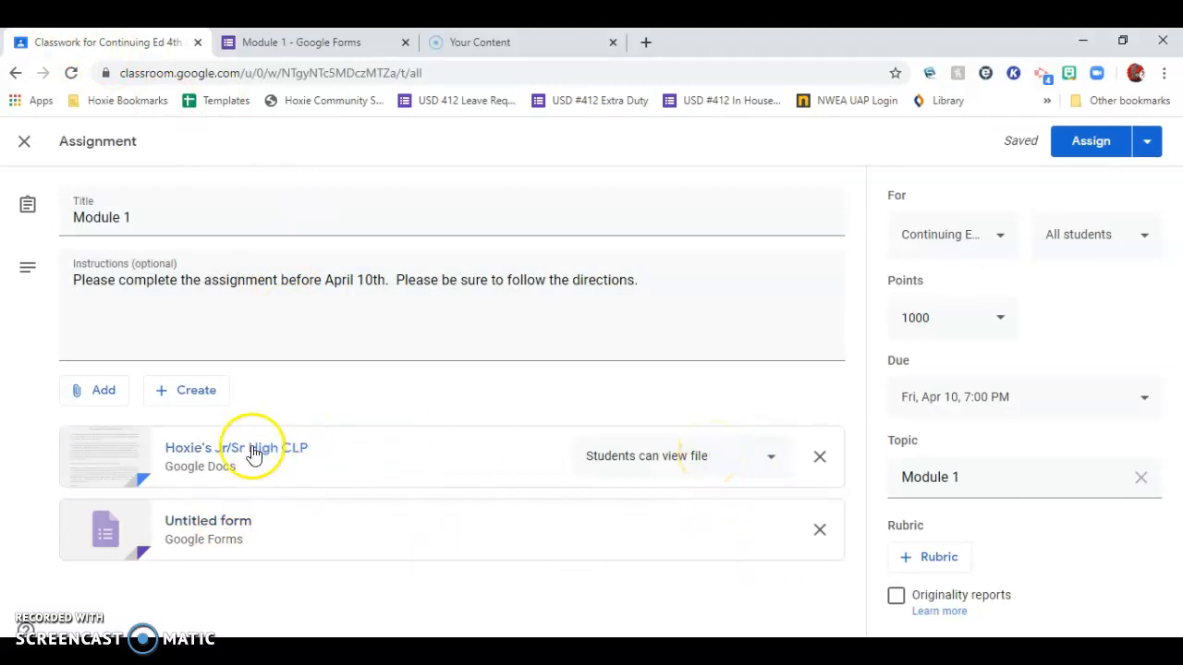
pyautogui.click(761, 461)
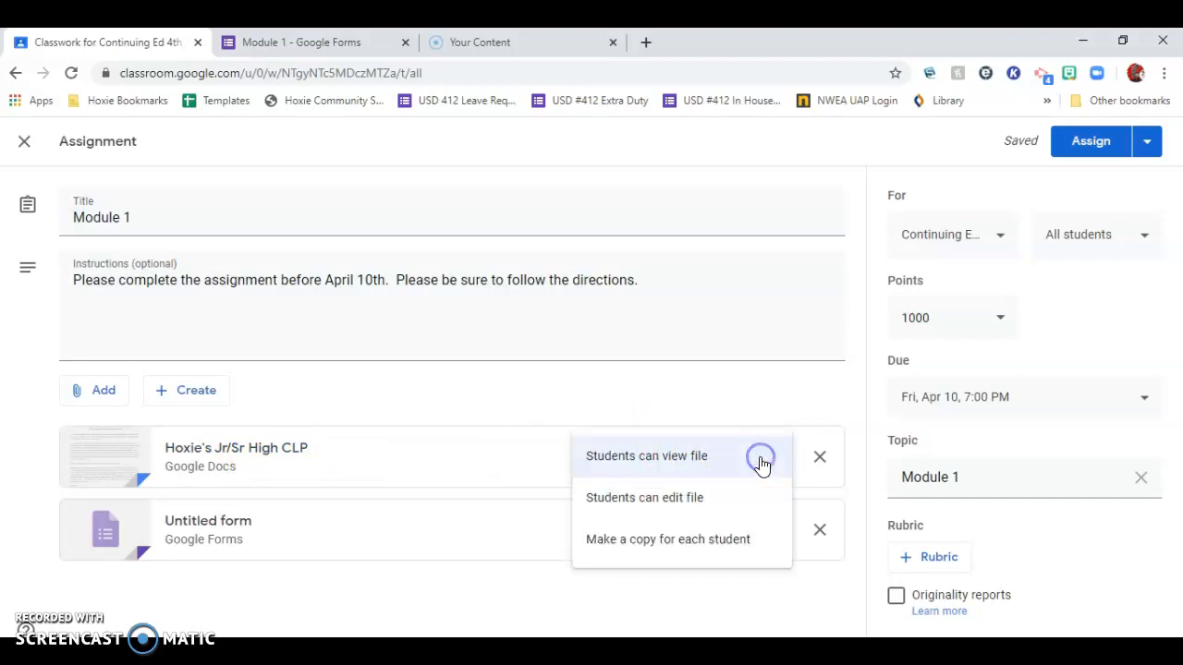
pyautogui.click(716, 469)
pyautogui.click(705, 502)
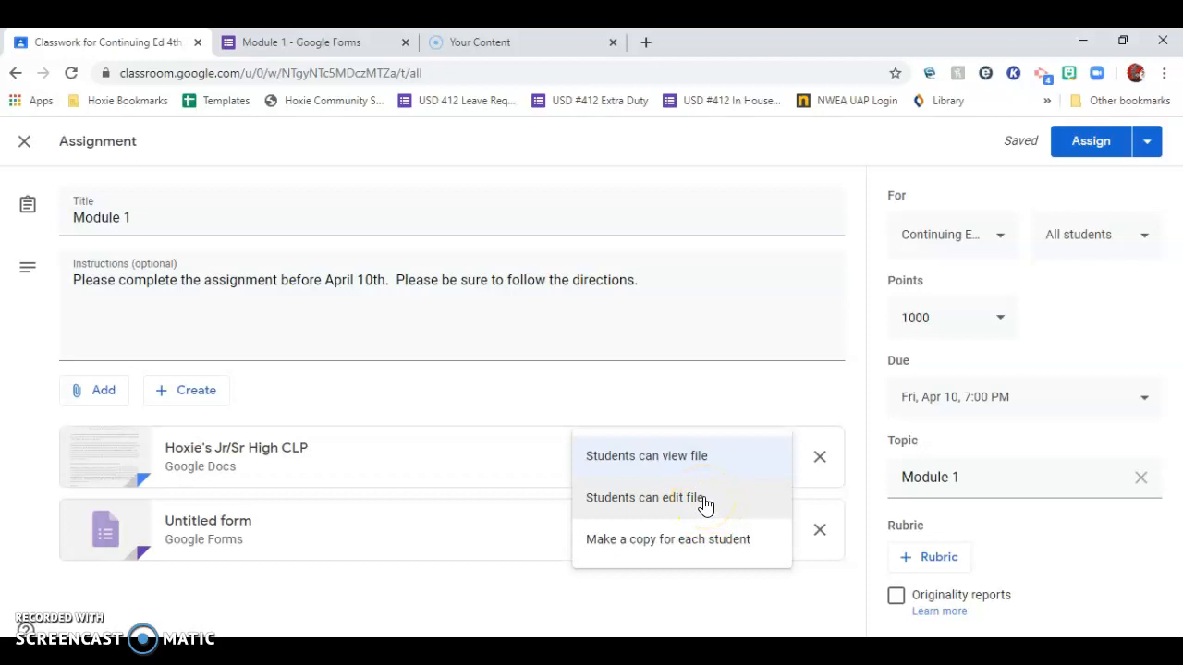
pyautogui.click(709, 547)
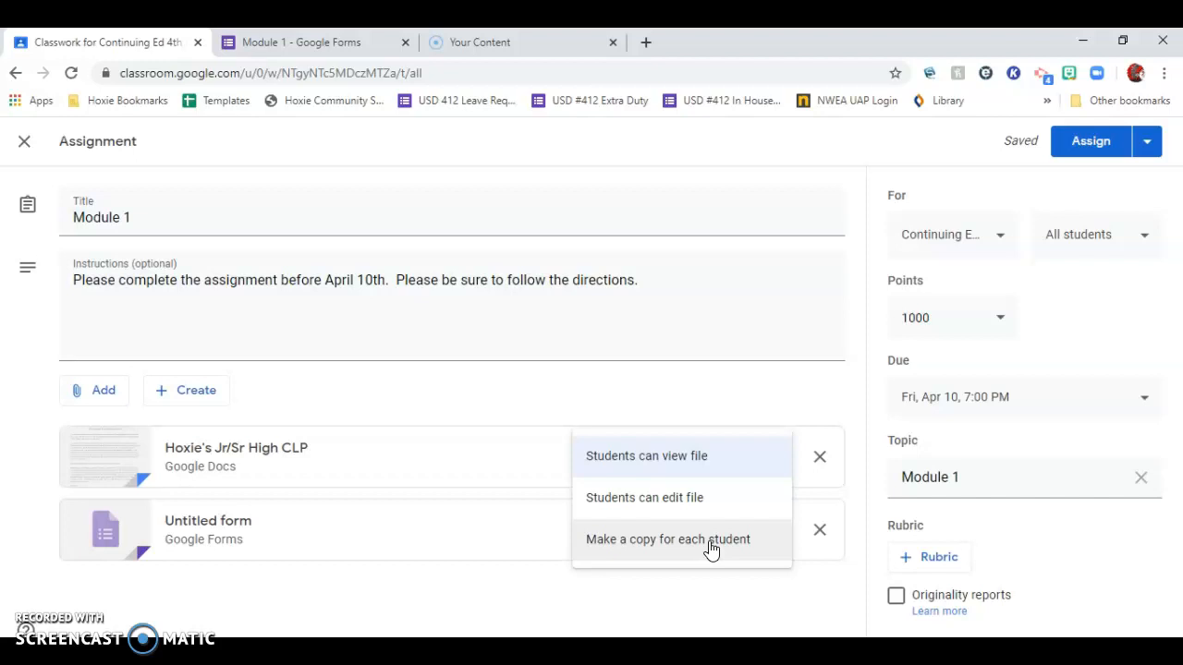
pyautogui.click(710, 544)
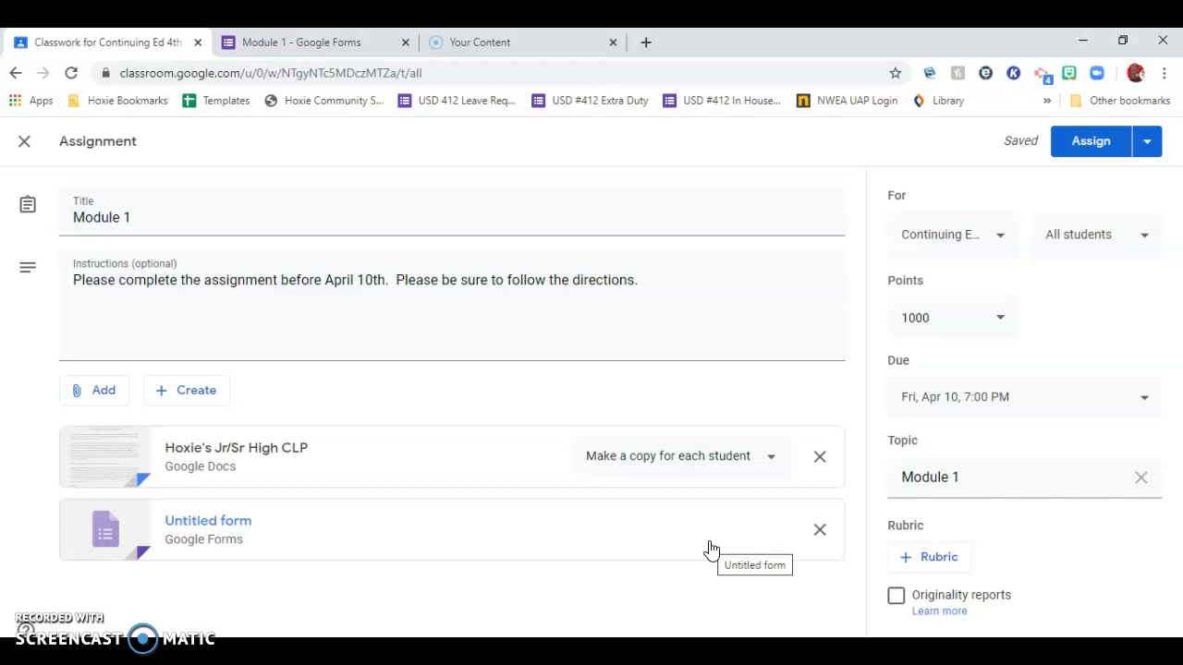
# Switch the document's access to "Students can edit file", and set it back to "Make a copy for each student".
pyautogui.click(768, 456)
pyautogui.click(713, 423)
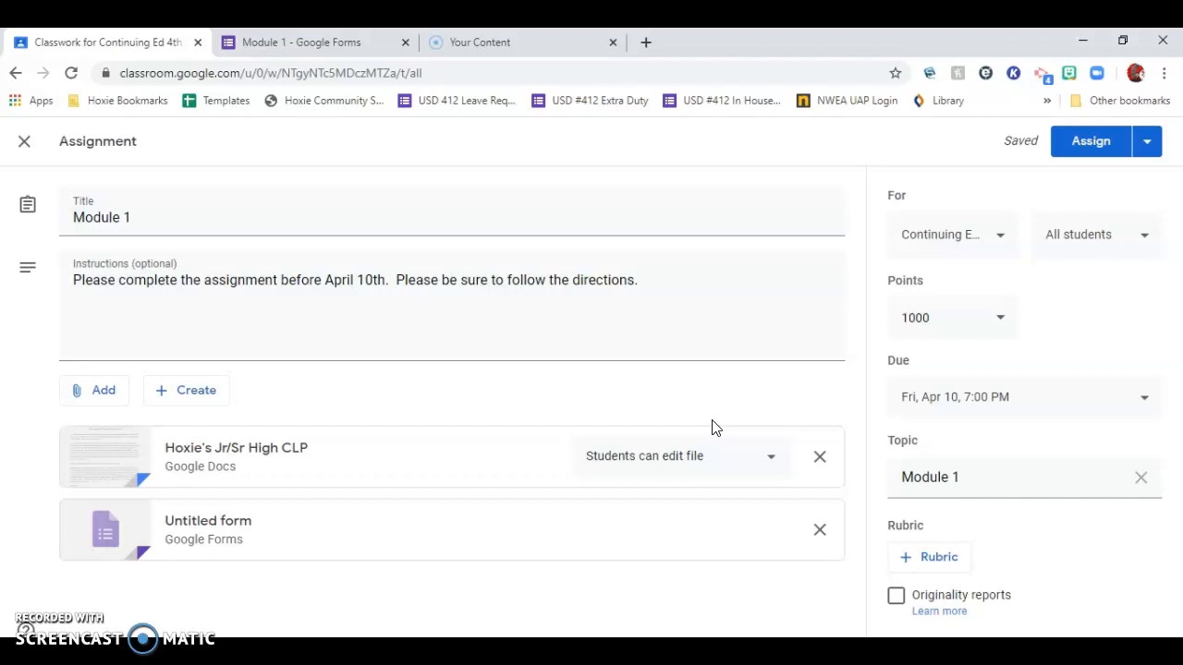
pyautogui.click(774, 460)
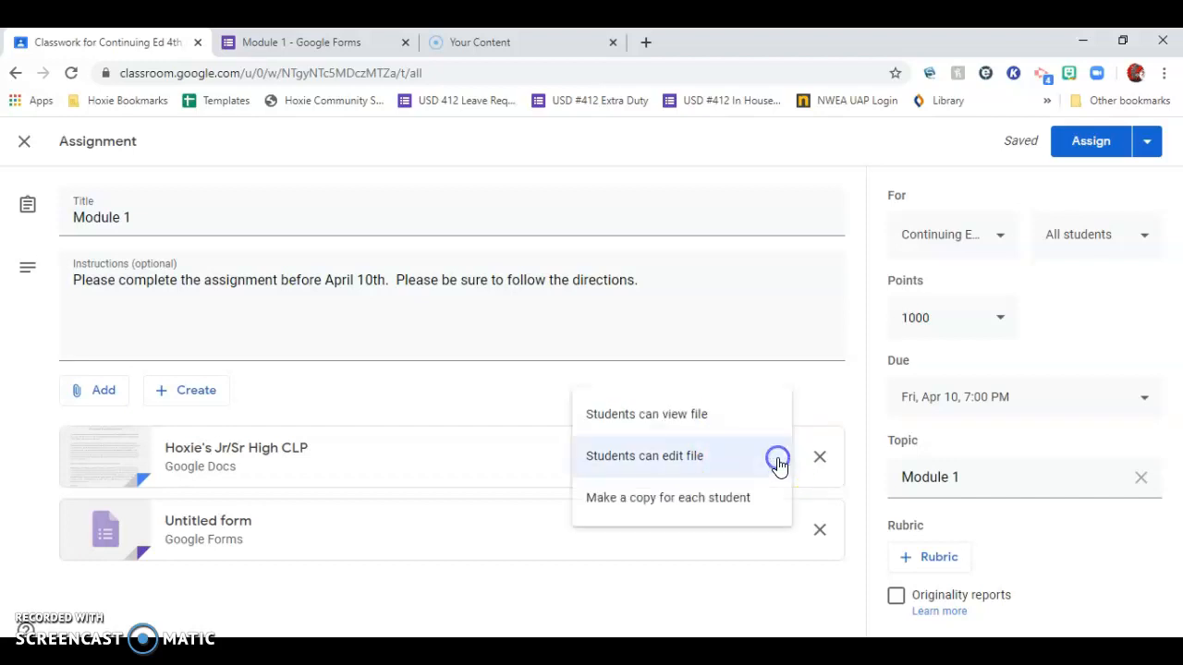
pyautogui.click(708, 499)
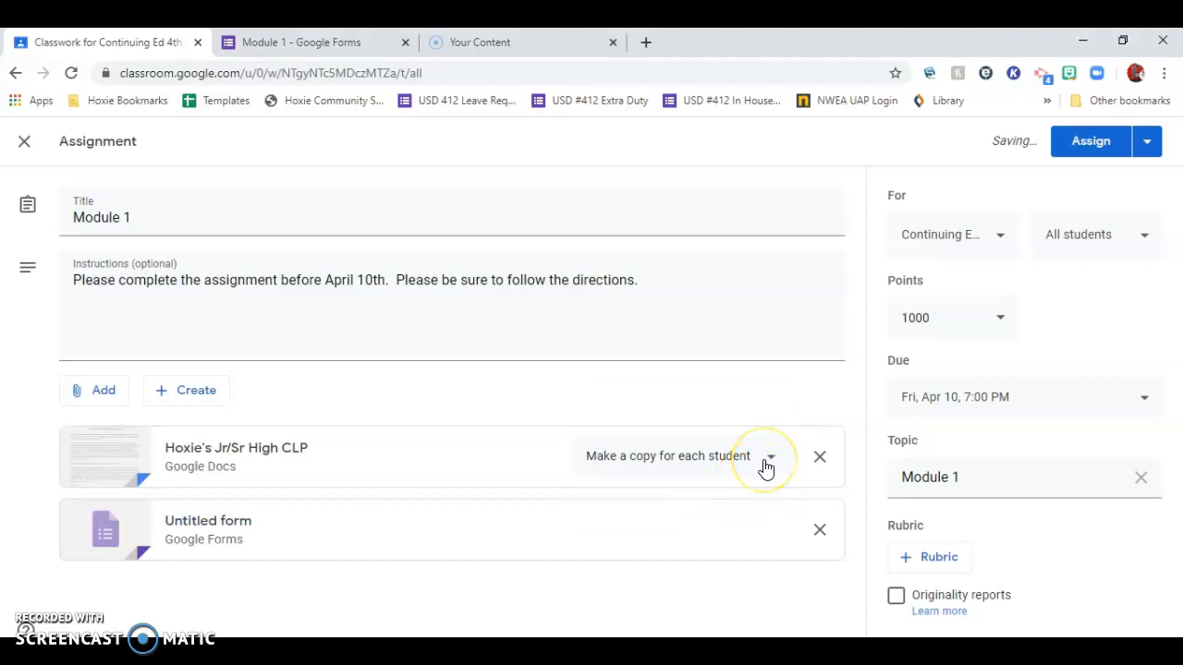
# Assign Module 1 to the class and open the posted assignment from the classwork list.
pyautogui.click(1089, 148)
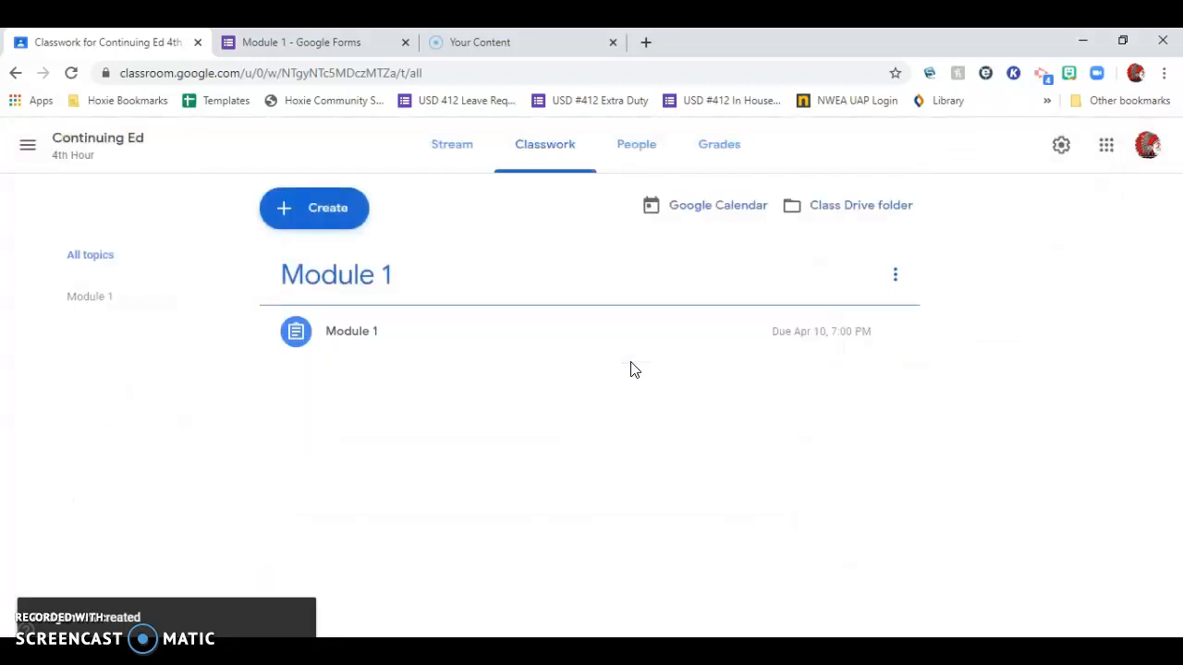
pyautogui.click(397, 336)
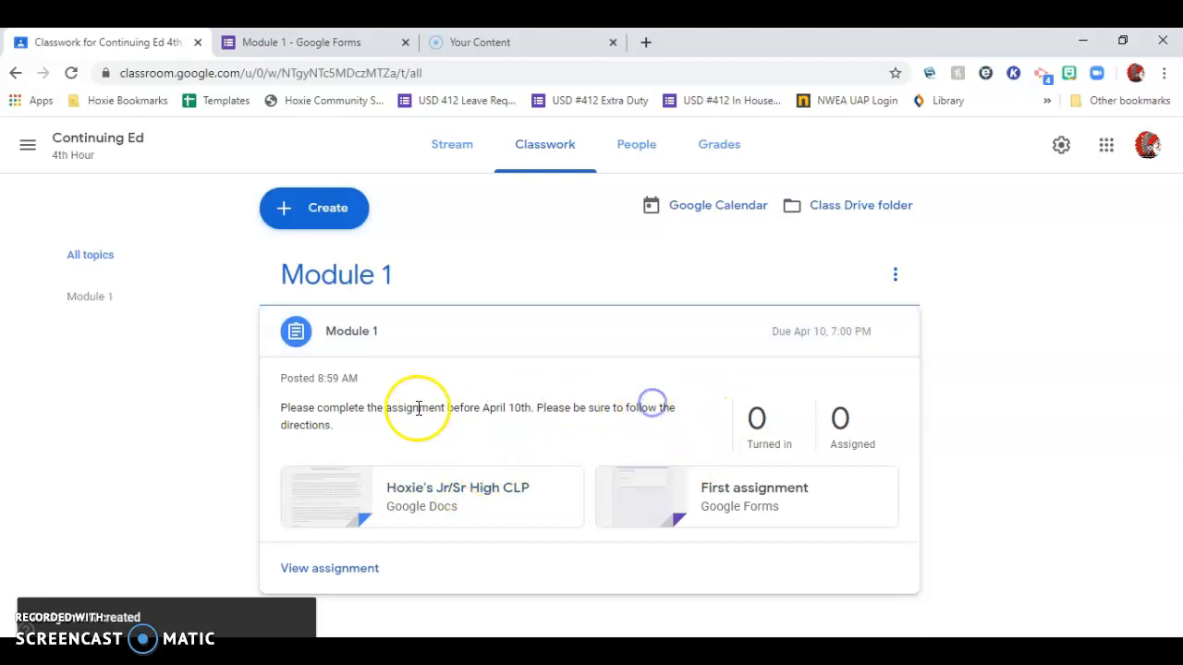
pyautogui.click(352, 569)
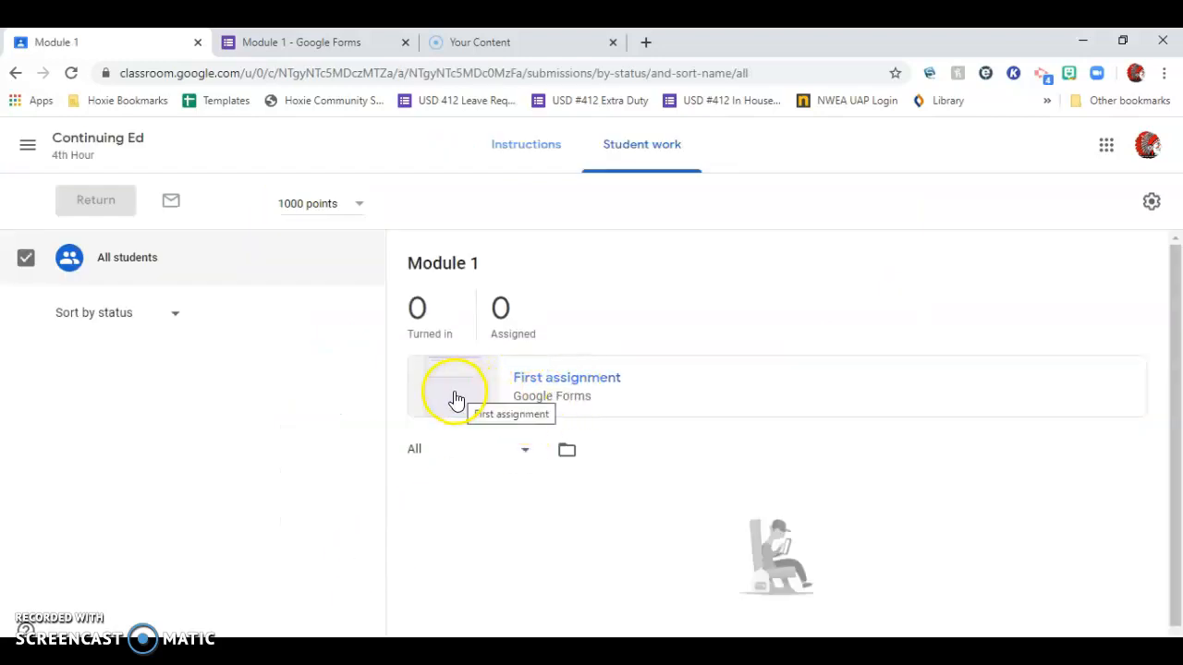
# Examine the assignment's instructions and student work views, finishing on the instructions.
pyautogui.click(529, 142)
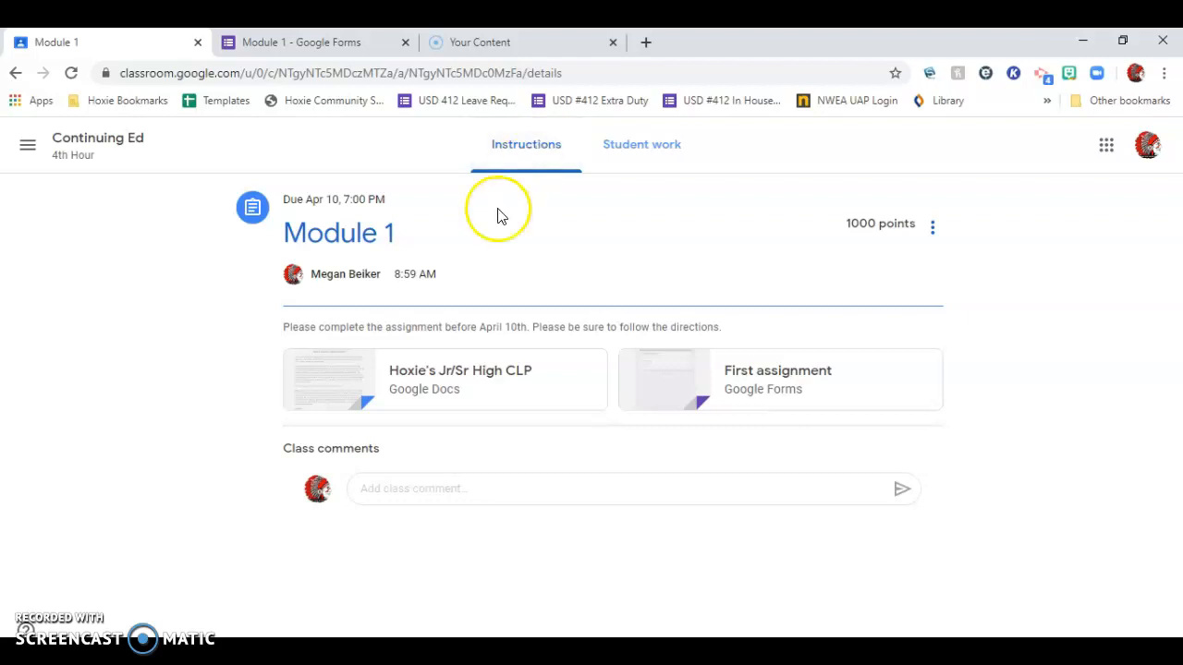
pyautogui.click(638, 146)
pyautogui.click(517, 153)
pyautogui.click(658, 148)
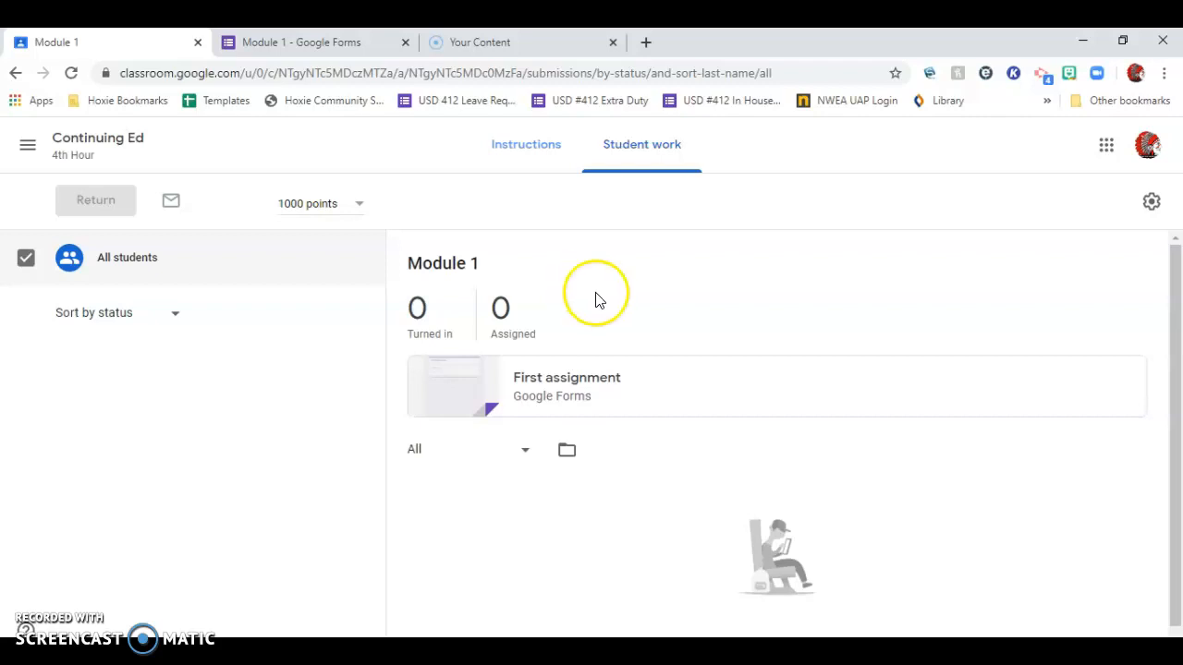
pyautogui.click(555, 154)
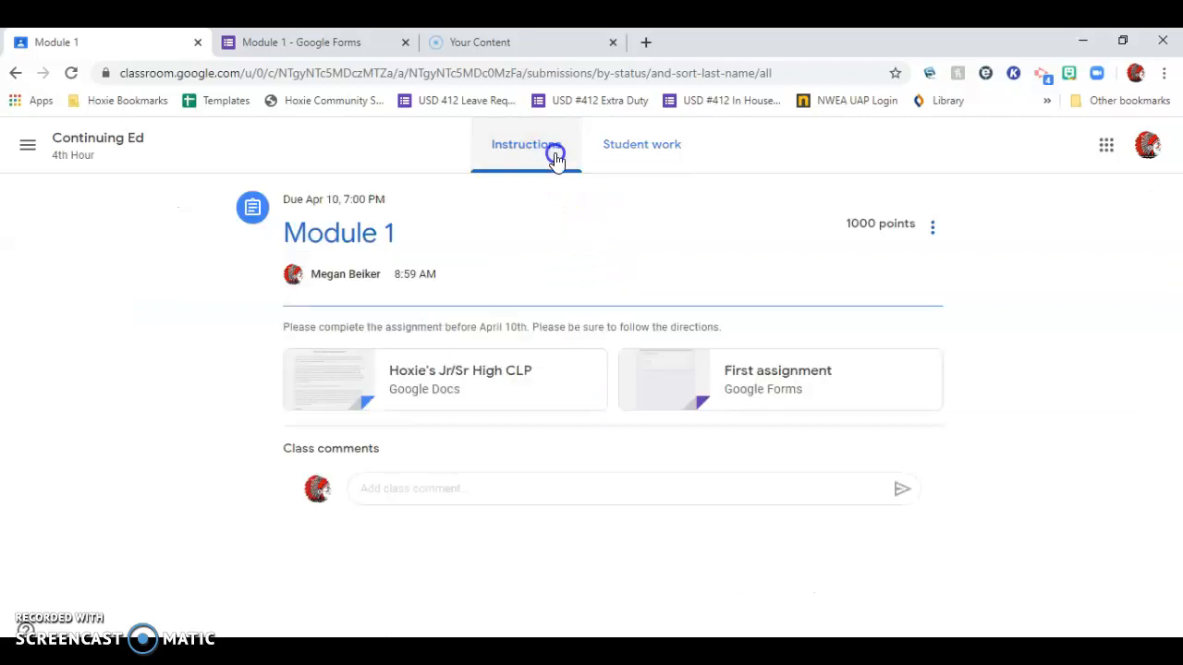
# Open the posted Module 1 assignment for editing and set its points to 10.
pyautogui.click(932, 228)
pyautogui.click(865, 265)
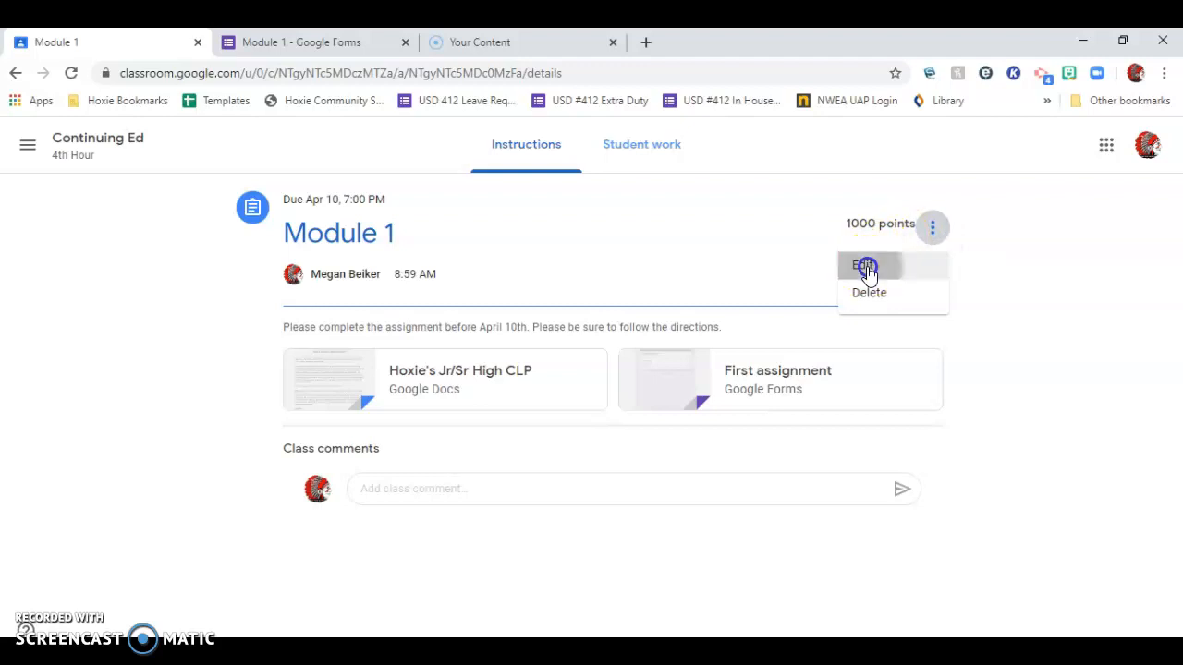
pyautogui.click(955, 316)
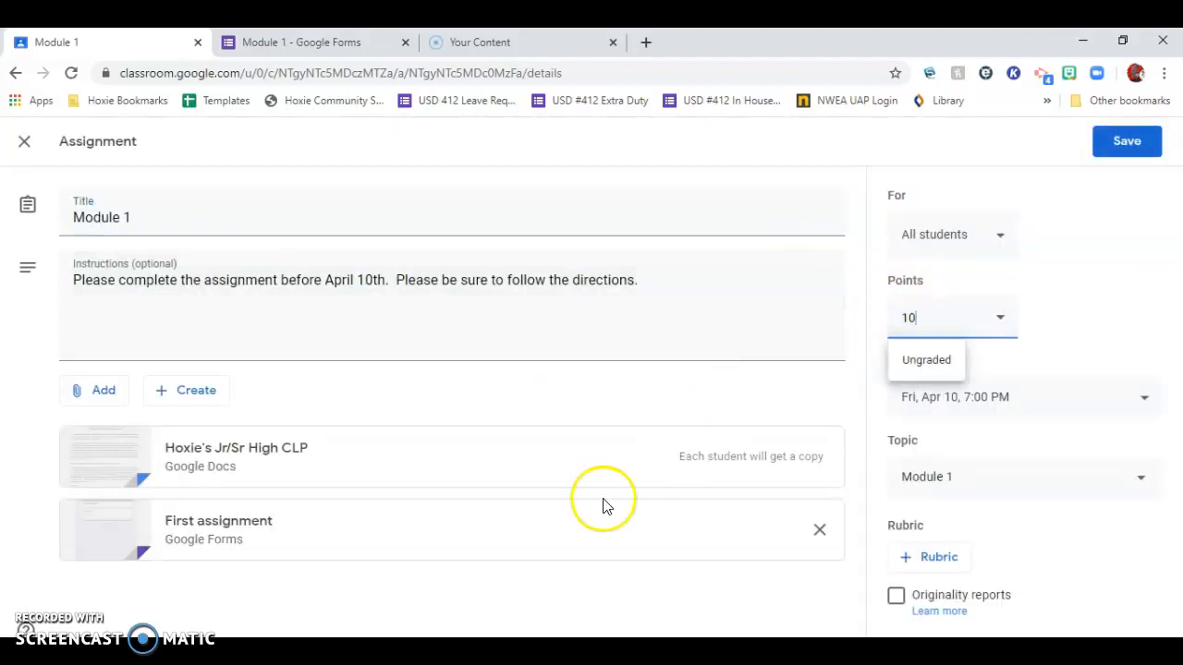
# Remove the "First assignment" form from the attachments and change the assignment's title to "Module 1 - First Assignments".
pyautogui.click(819, 533)
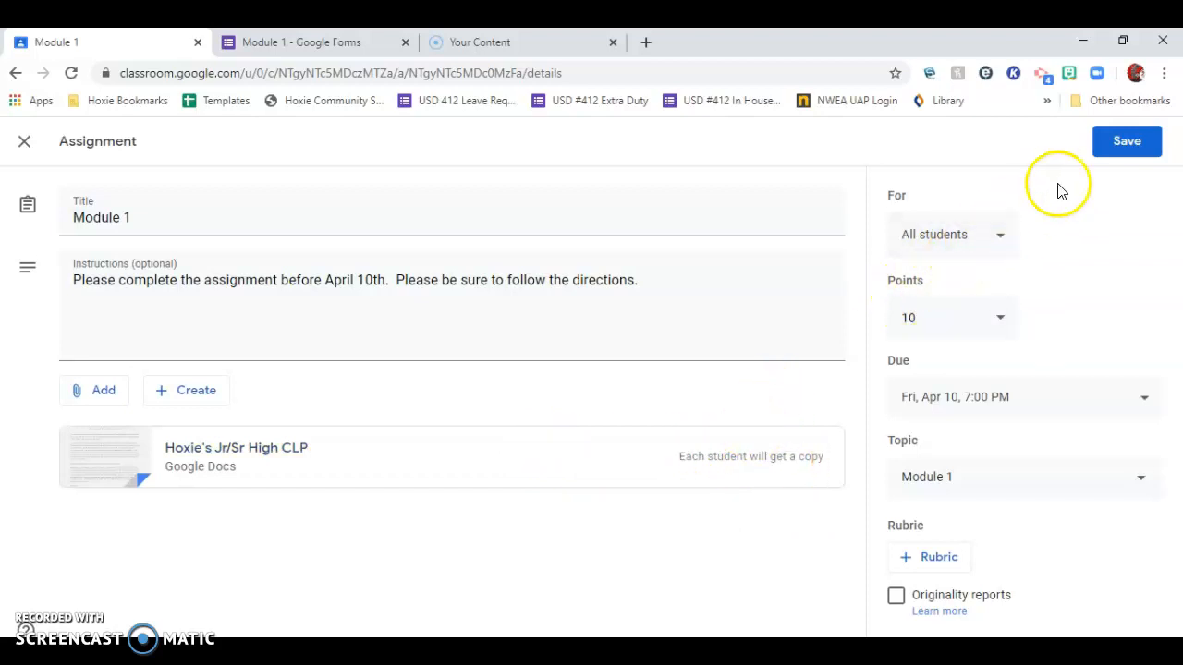
pyautogui.click(337, 219)
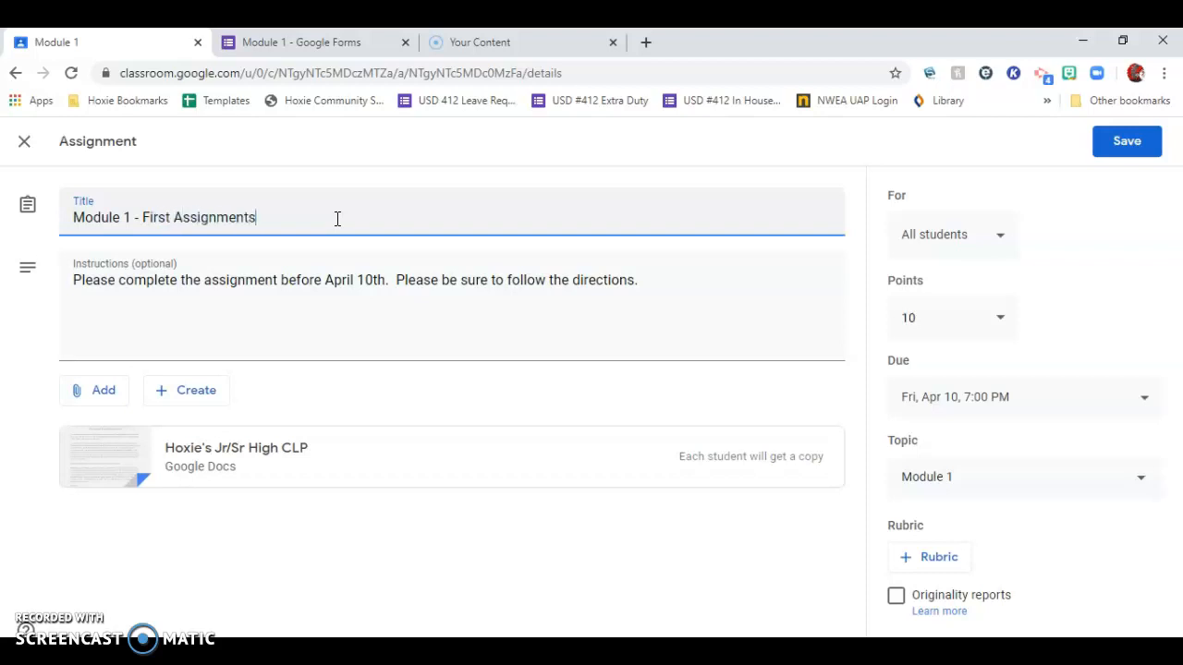
# Save the assignment edits, updating the point value, and post the class comment "Hey class! Don't forget about this assignment!".
pyautogui.click(1124, 146)
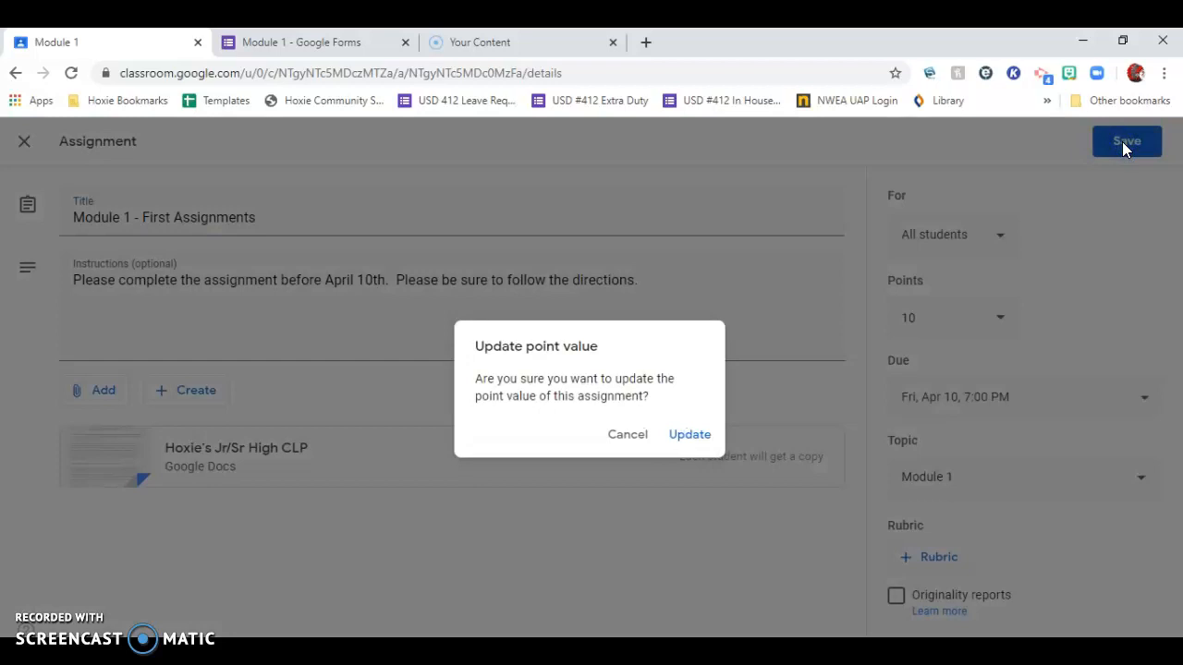
pyautogui.click(689, 438)
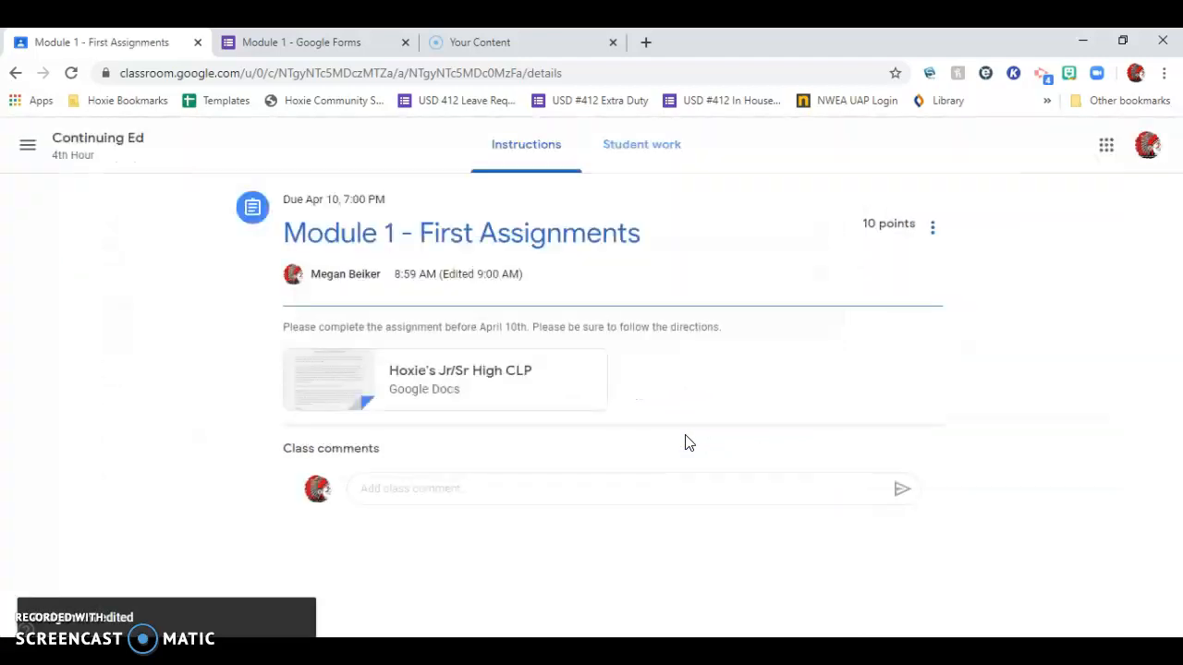
pyautogui.click(546, 484)
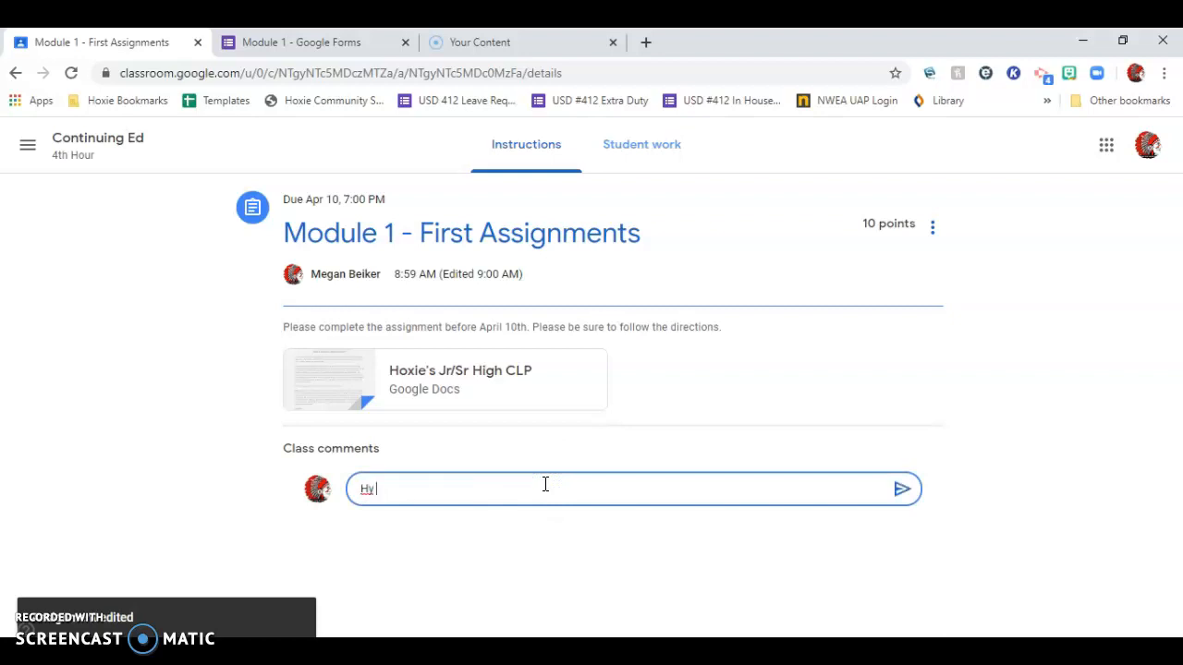
pyautogui.write("Hey class! Don't forget about this assignment!")
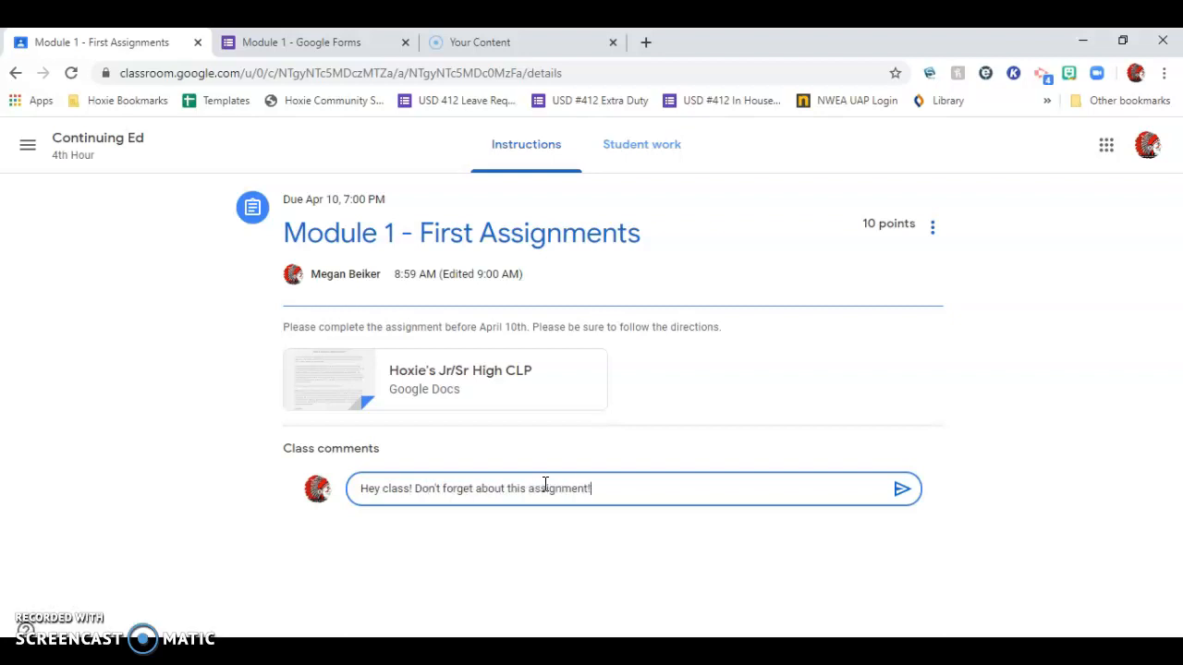
pyautogui.click(900, 489)
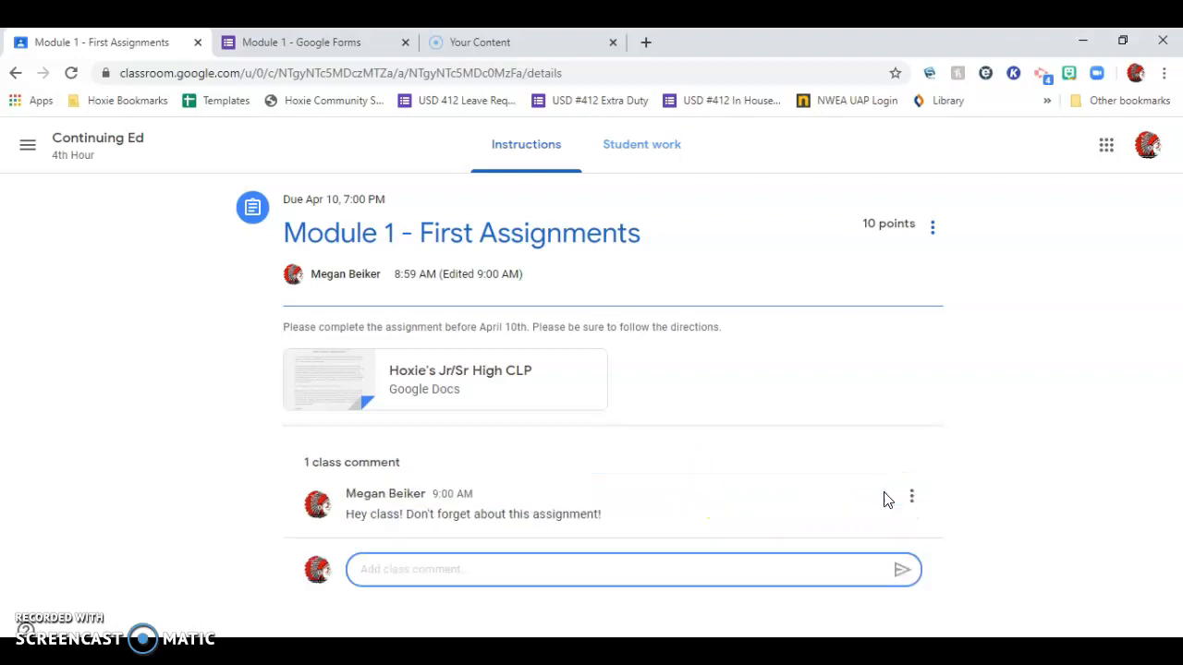
pyautogui.click(889, 492)
# View the Continuing Ed class settings without changing them and look over the announcement and assignment posts in the class stream.
pyautogui.click(80, 146)
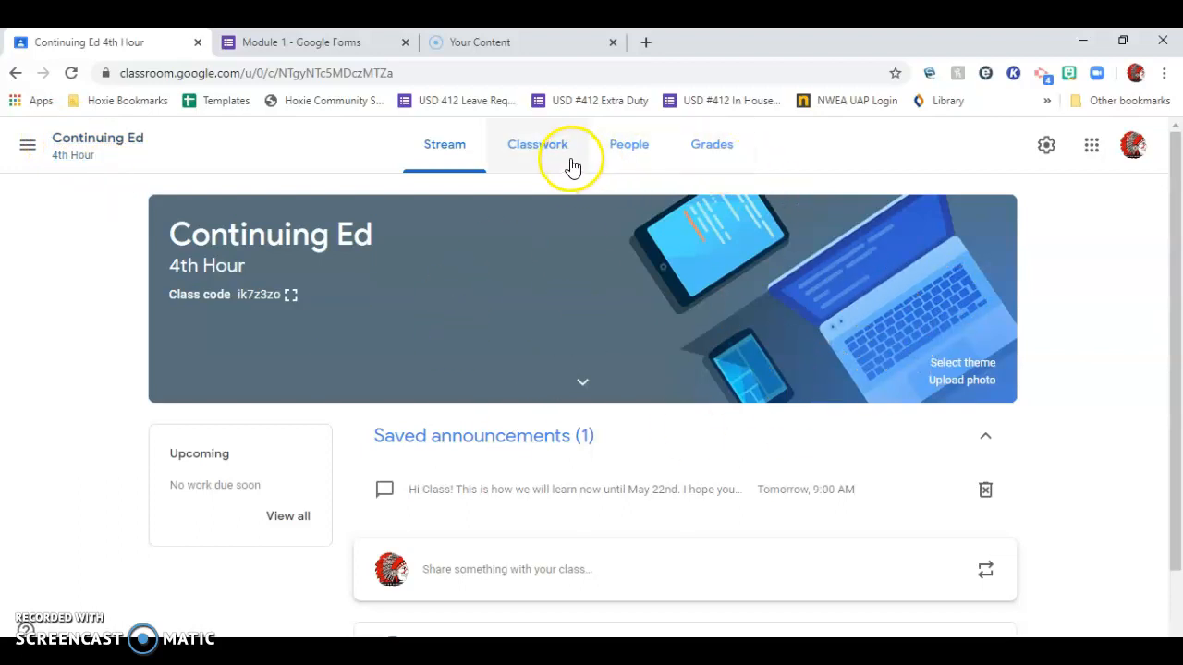
pyautogui.click(708, 153)
pyautogui.click(459, 148)
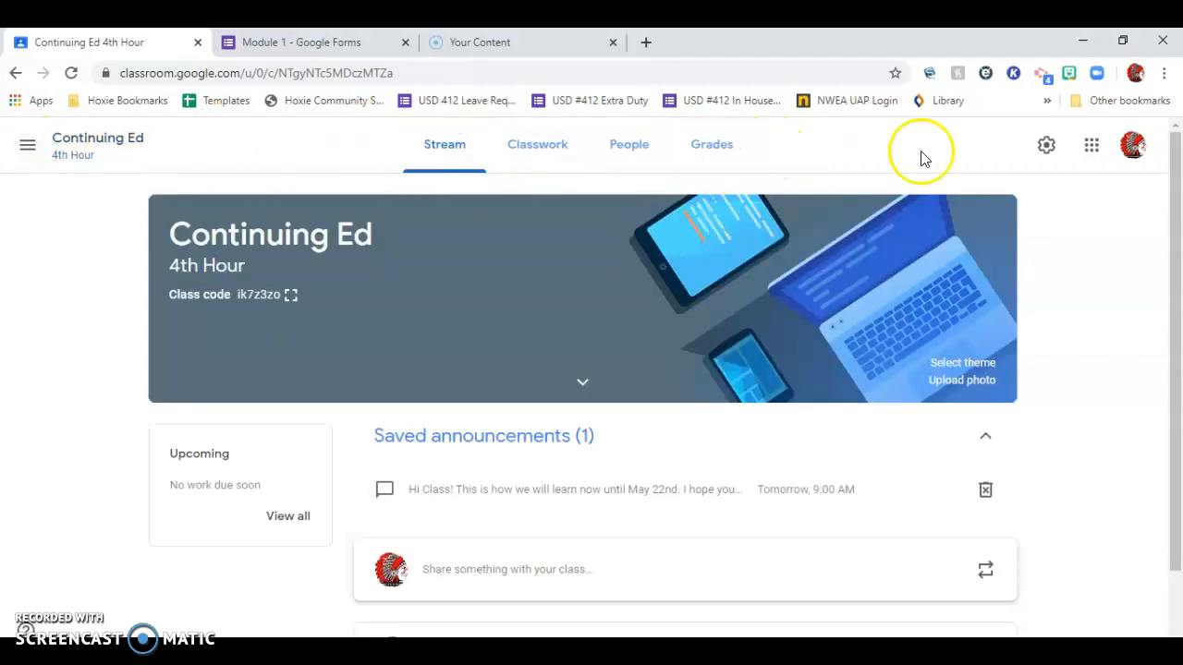
pyautogui.click(1045, 148)
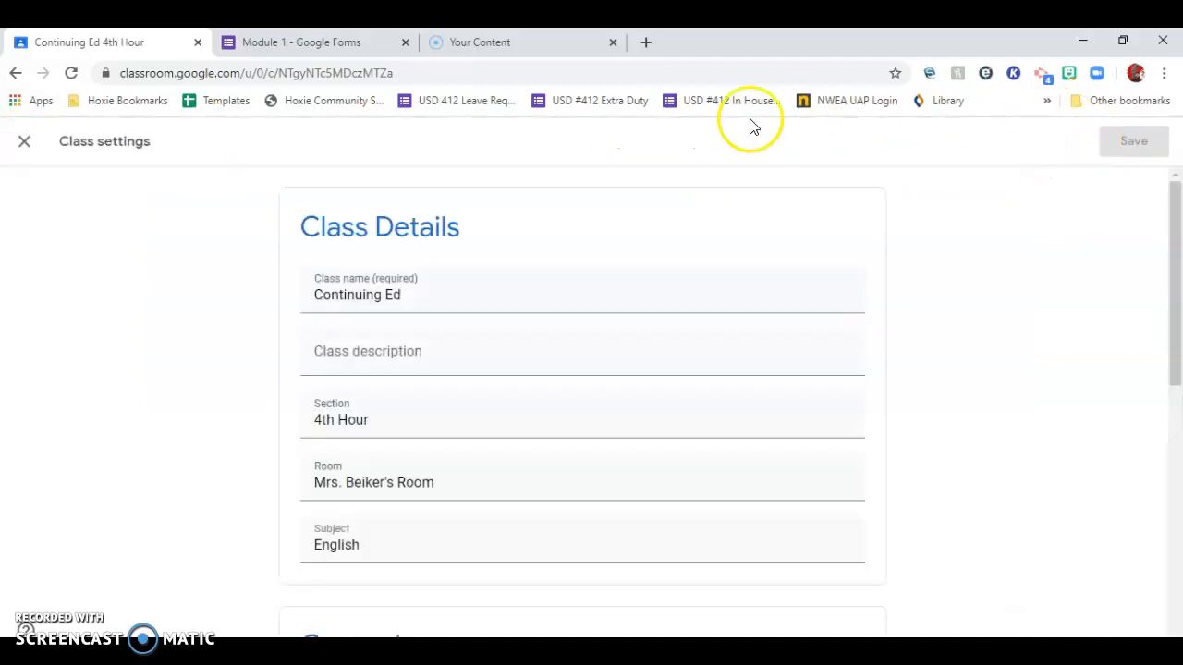
pyautogui.click(23, 143)
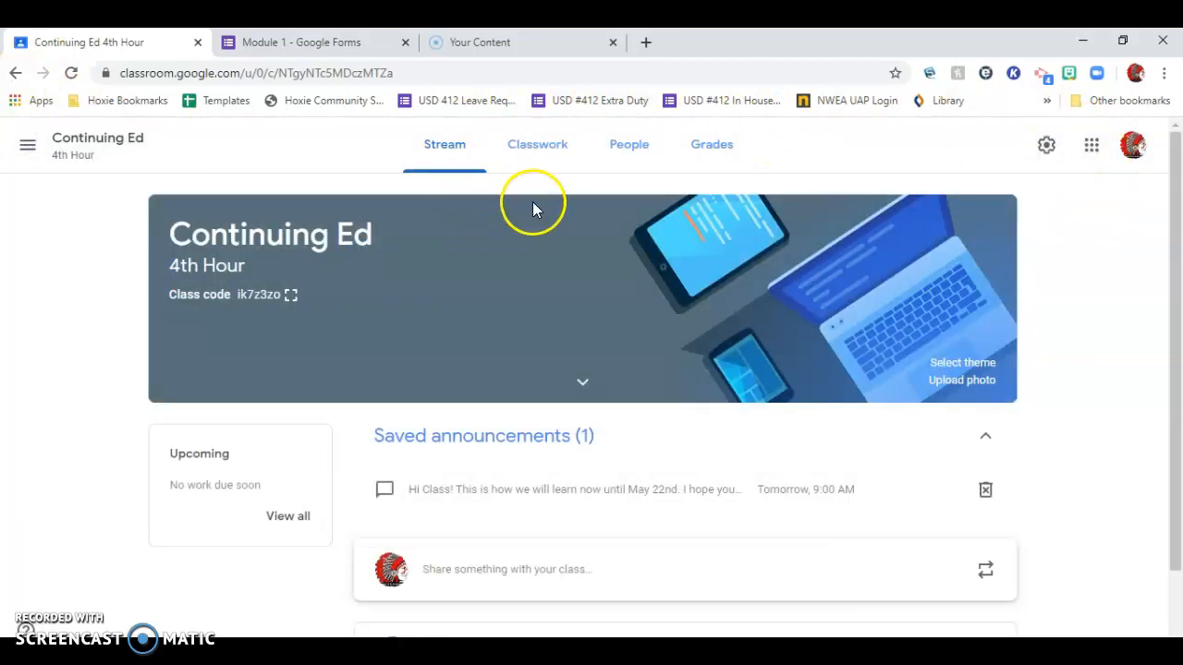
pyautogui.scroll(-1, 641, 383)
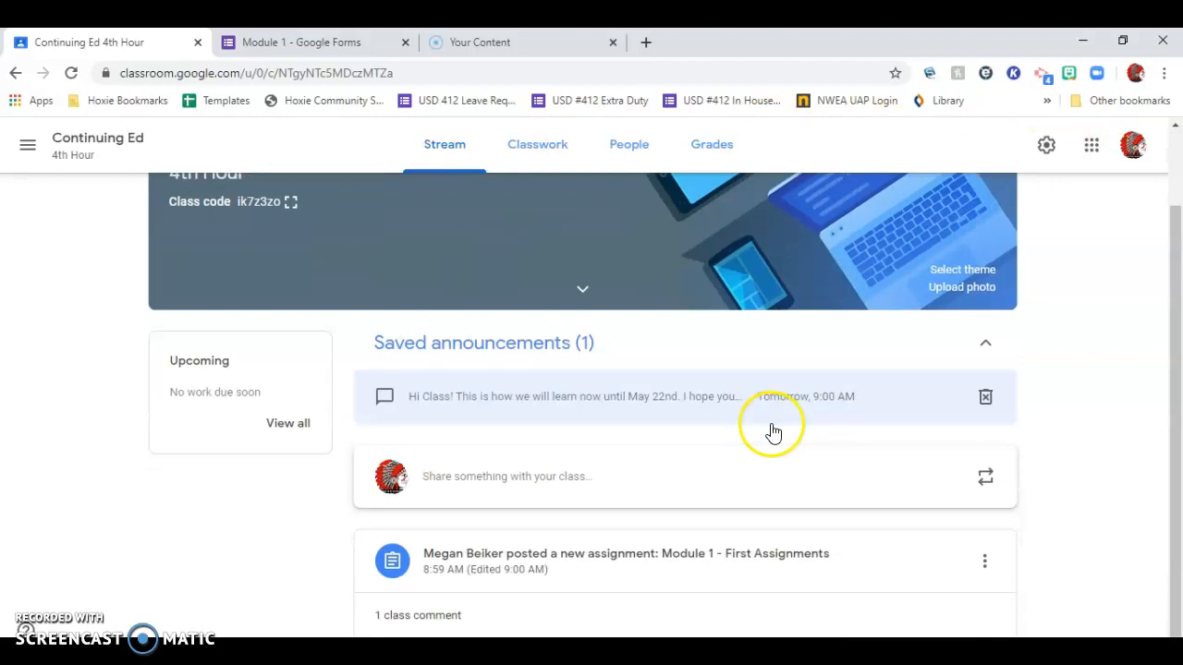
pyautogui.scroll(1, 703, 421)
pyautogui.scroll(-1, 425, 439)
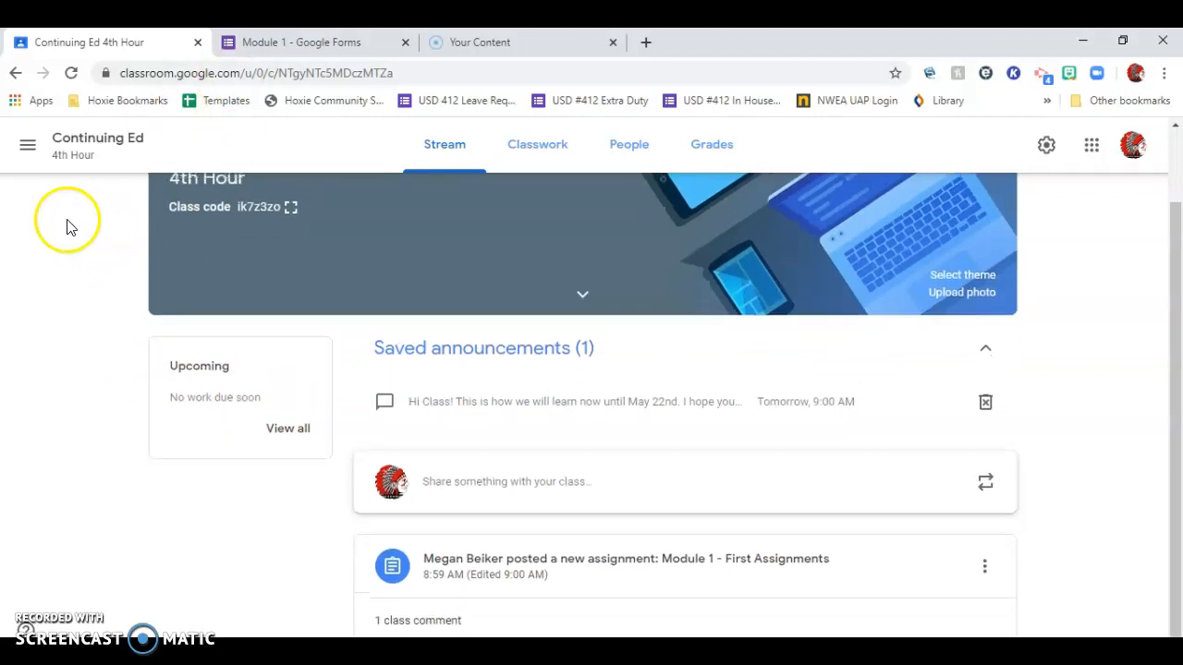
pyautogui.scroll(1, 66, 222)
# View the teaching to-do list of work to review for all classes and return to the Continuing Ed stream.
pyautogui.click(27, 146)
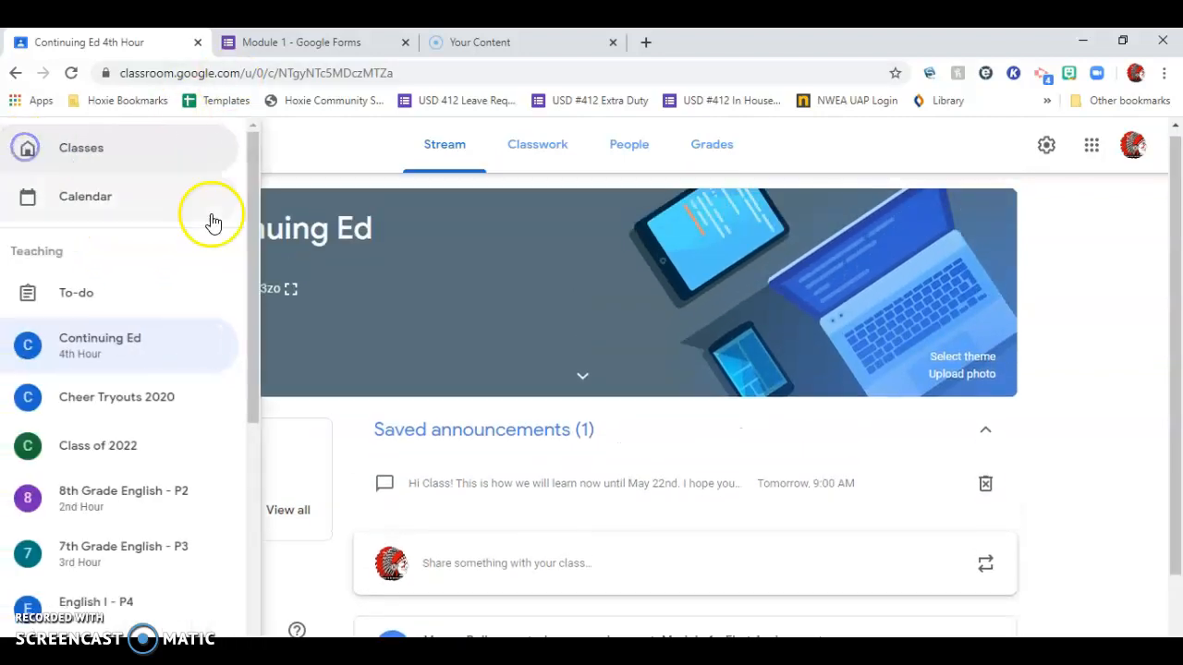
pyautogui.click(106, 301)
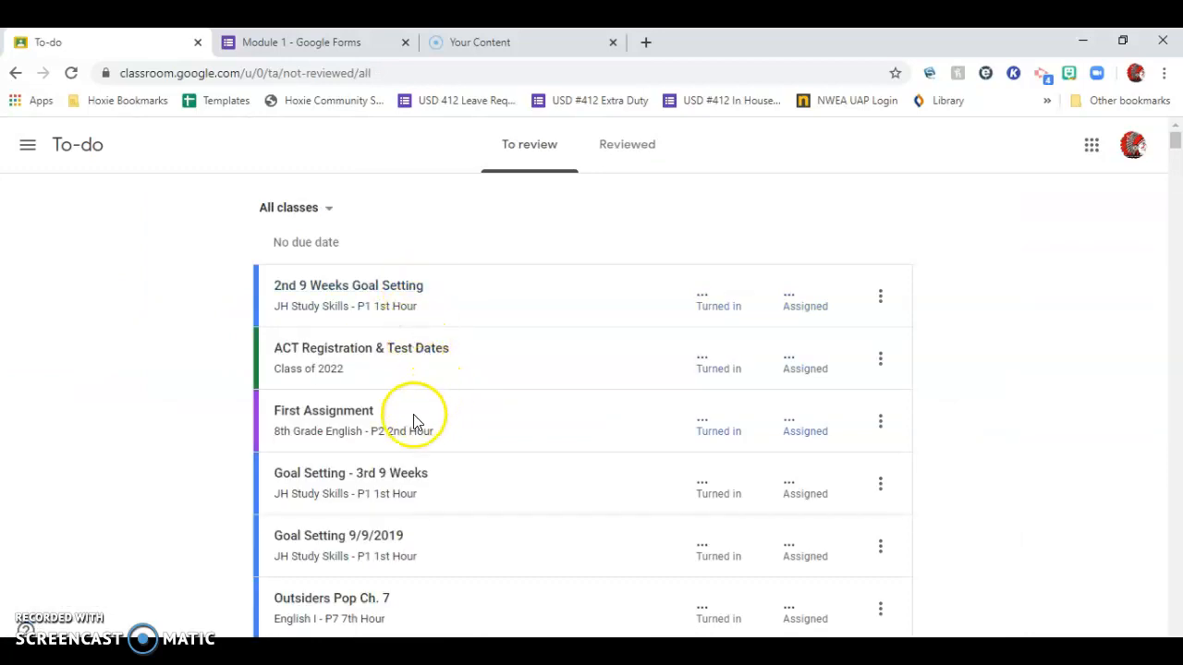
pyautogui.click(17, 73)
# Open the Classroom calendar to view the current week's assignments for all classes.
pyautogui.click(28, 145)
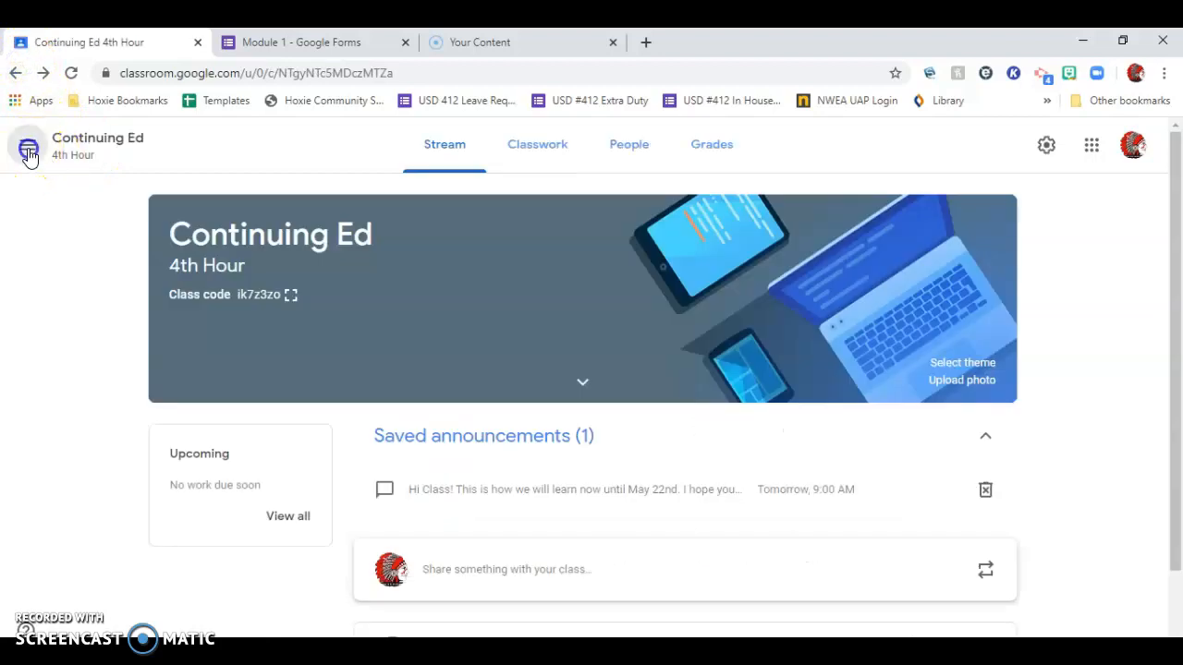
pyautogui.click(82, 138)
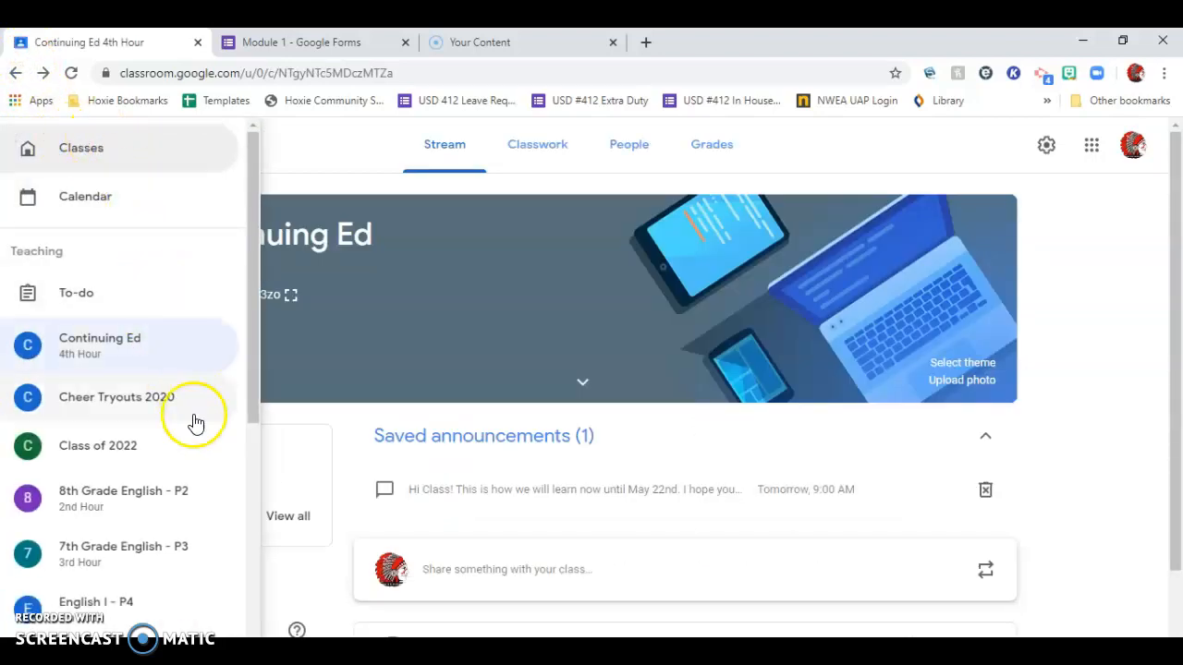
pyautogui.click(100, 150)
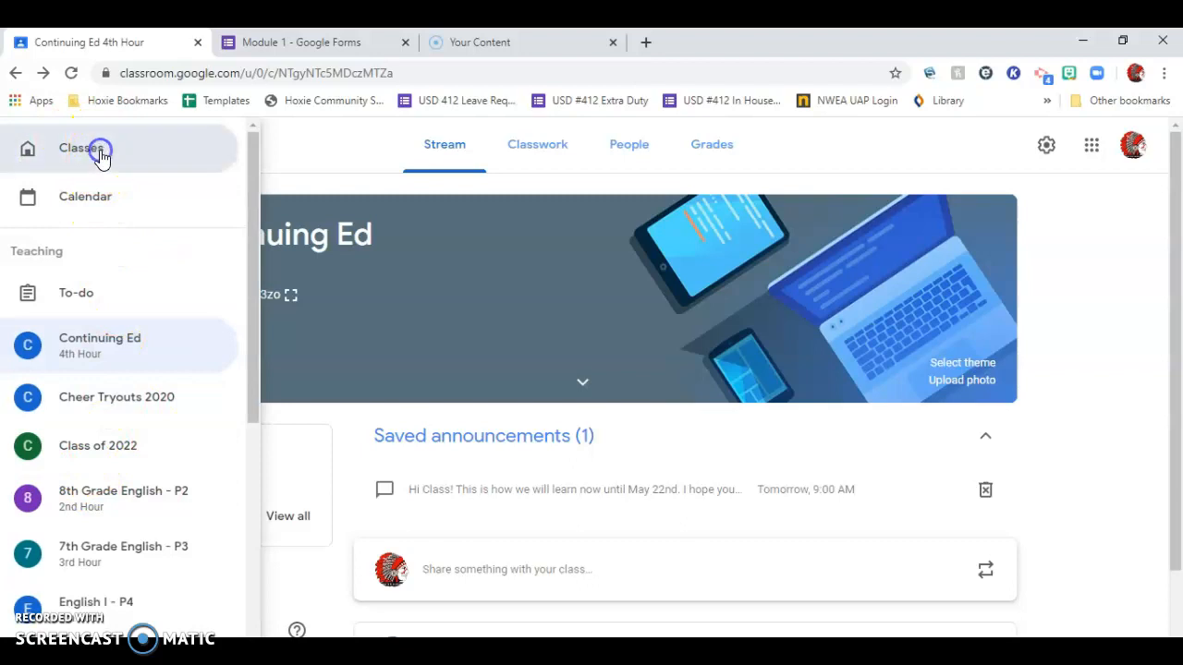
pyautogui.click(29, 145)
pyautogui.click(98, 204)
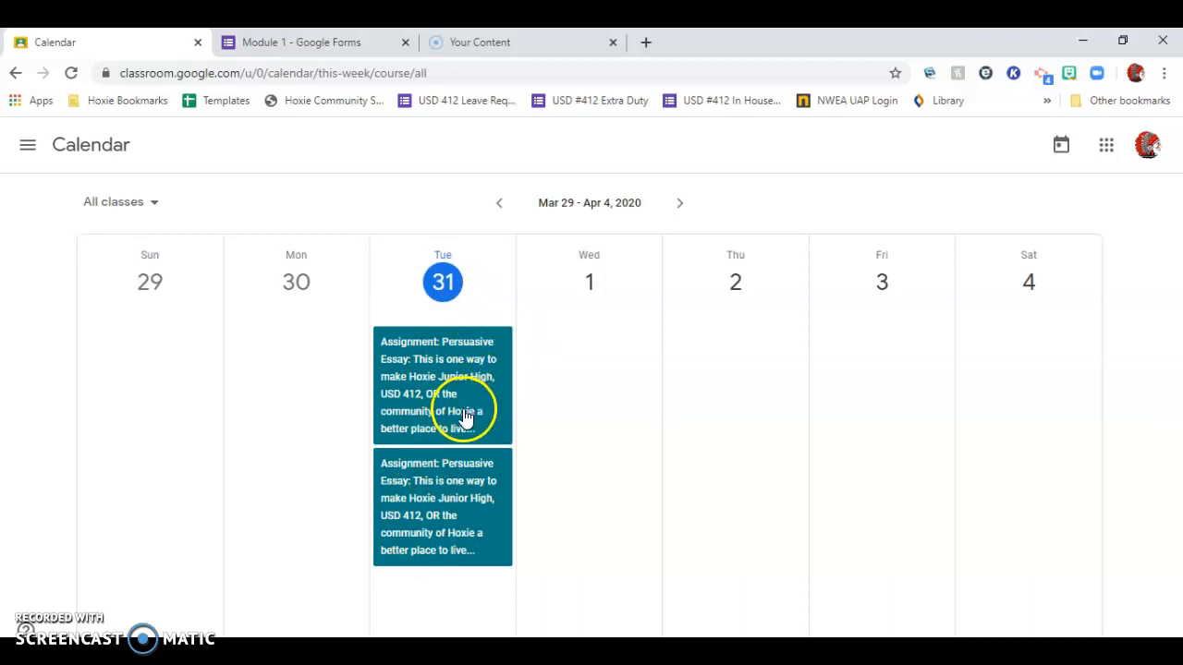
pyautogui.click(28, 145)
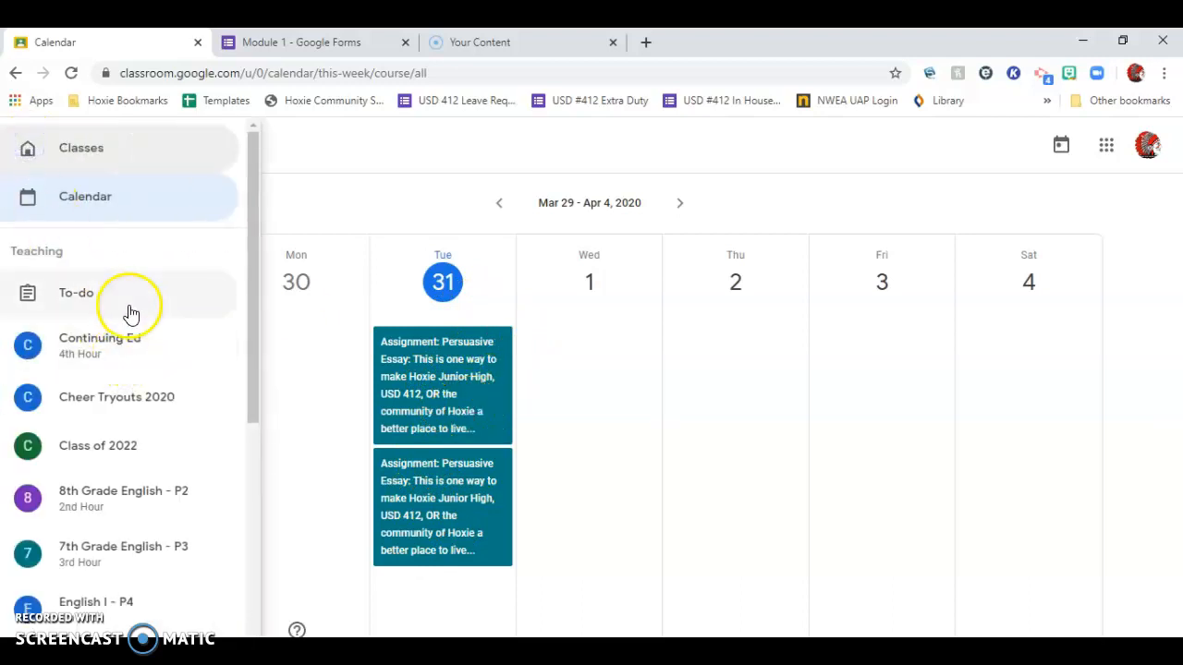
pyautogui.moveTo(253, 271); pyautogui.dragTo(285, 114)
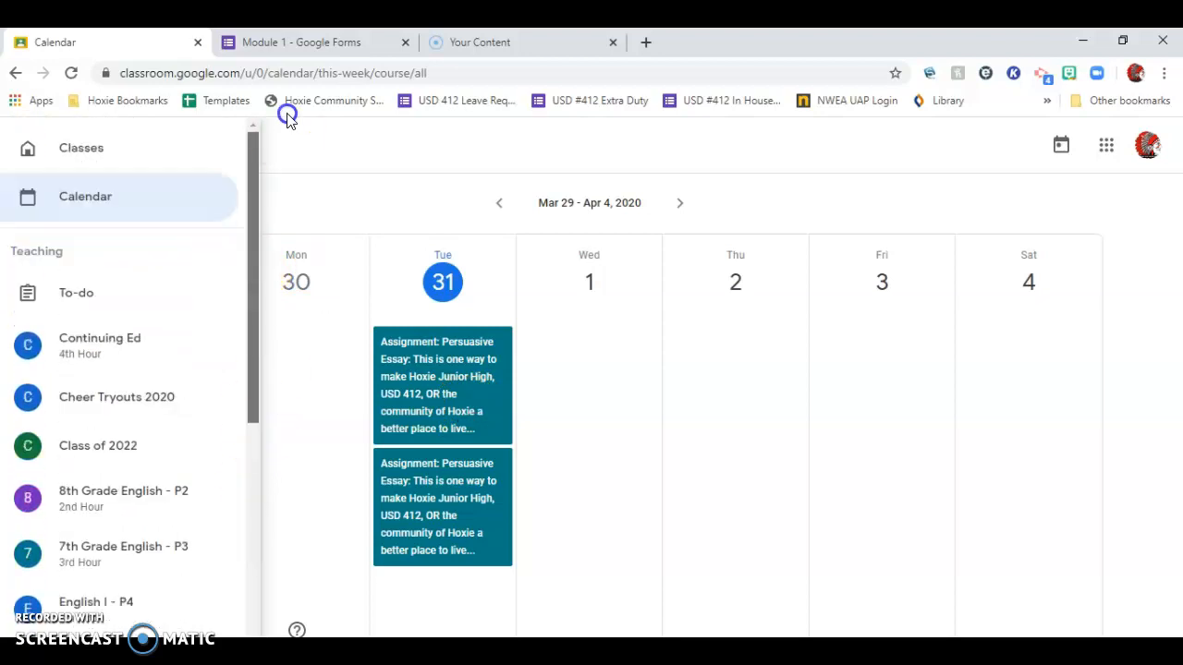
pyautogui.click(803, 166)
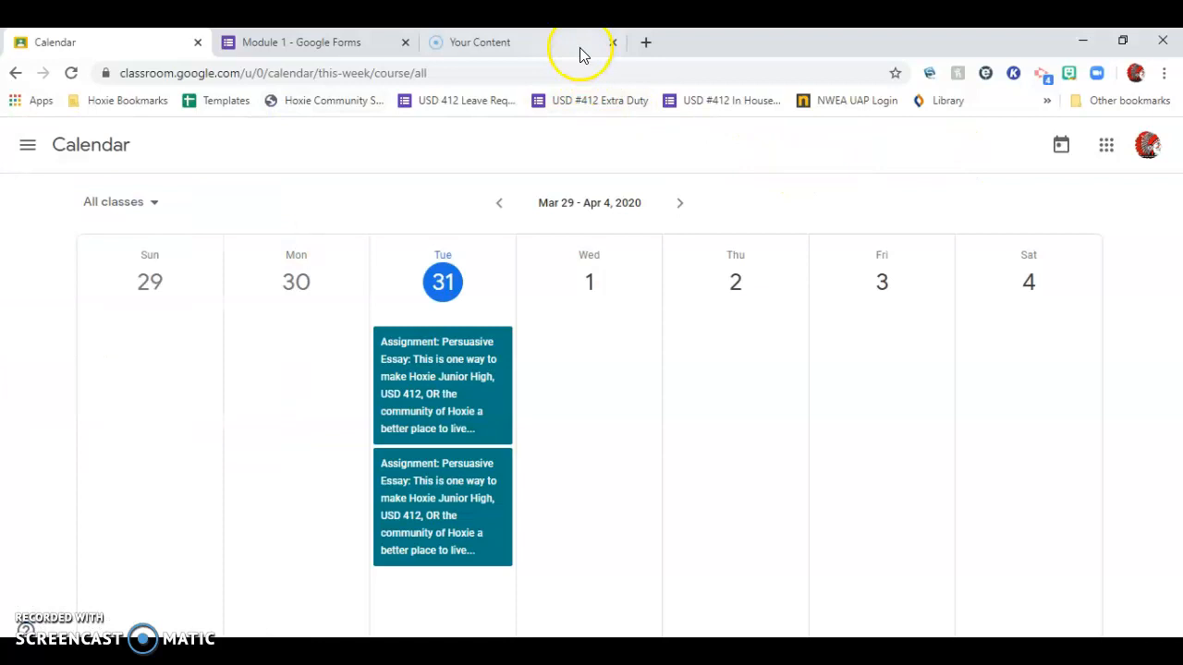